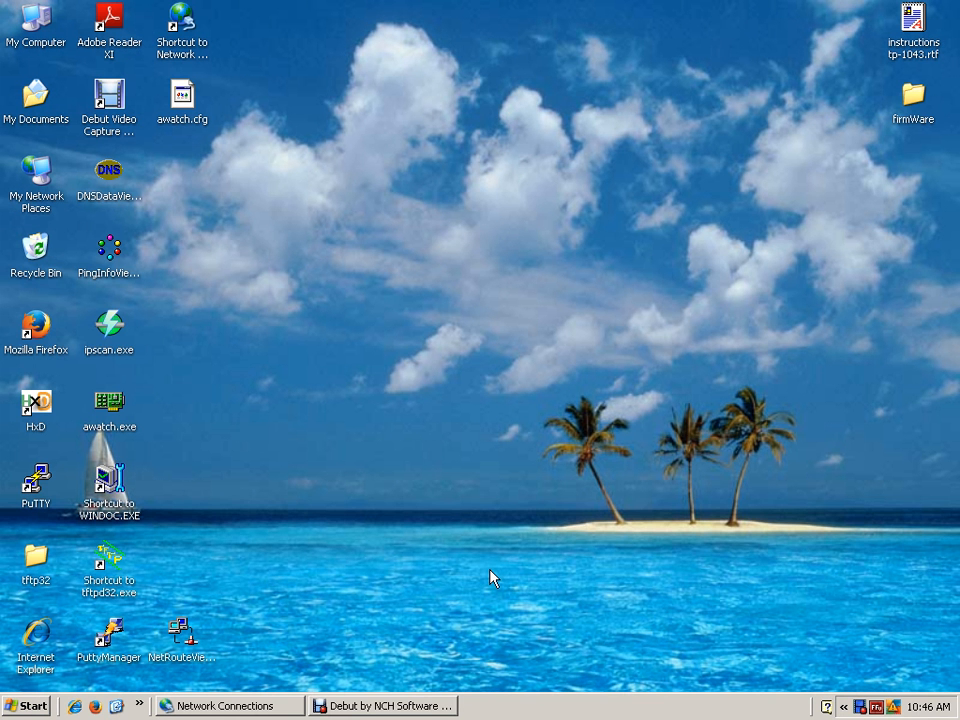
click(495, 570)
click(660, 656)
click(662, 663)
double_click(40, 634)
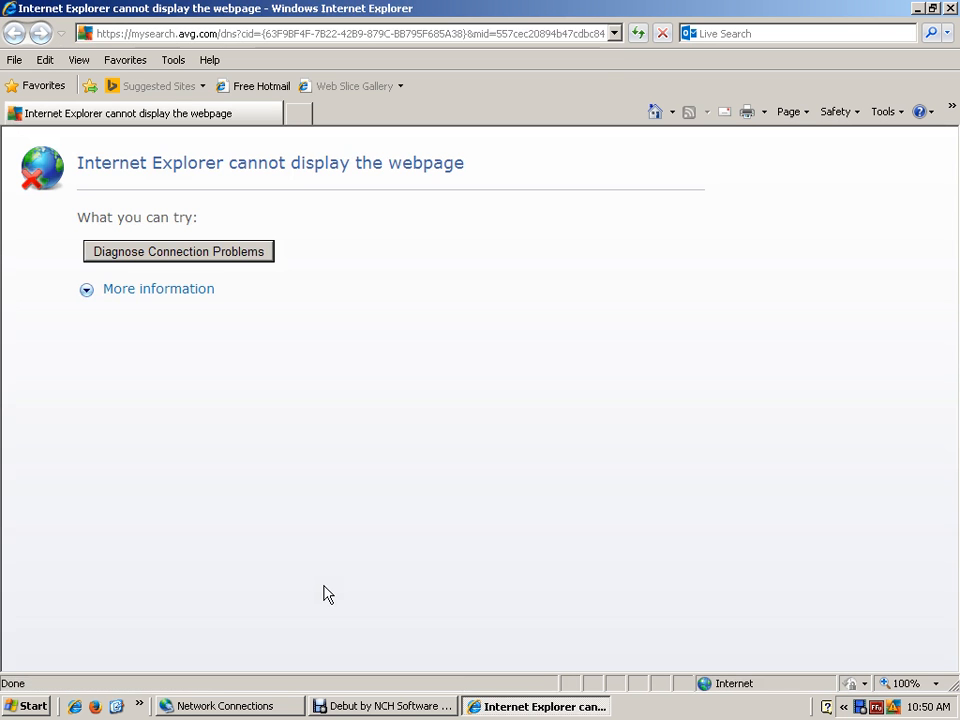
click(713, 227)
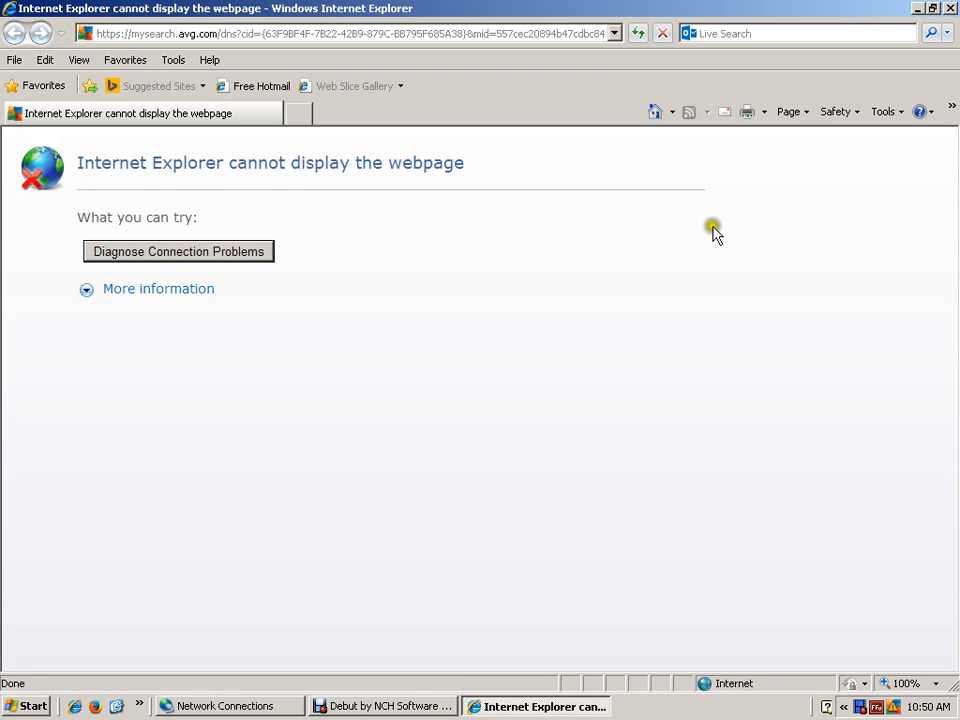
click(614, 33)
click(608, 32)
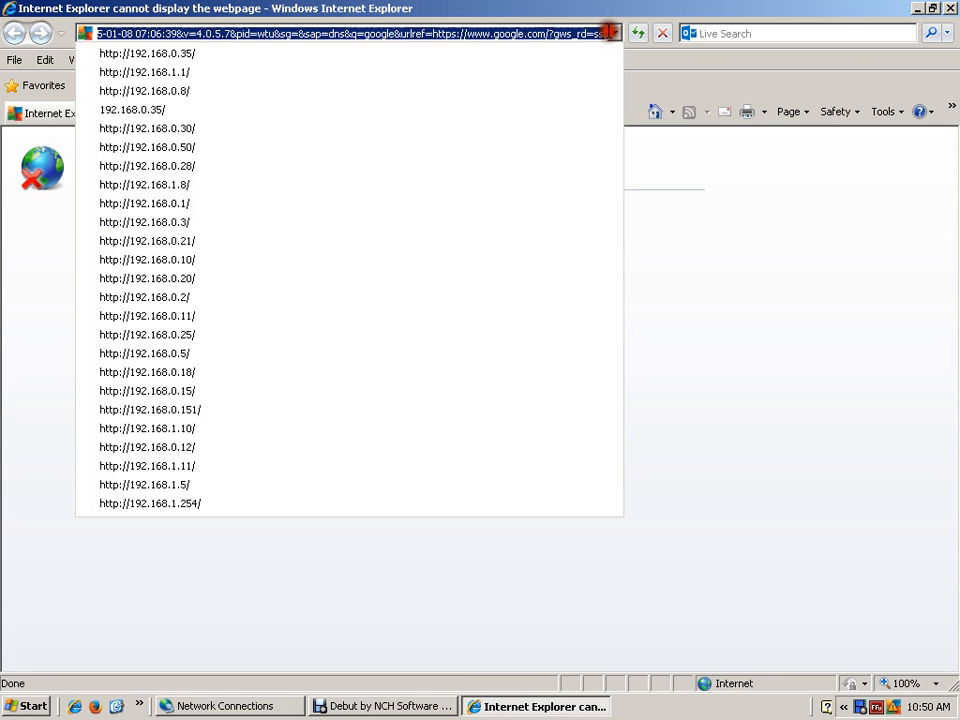
click(209, 55)
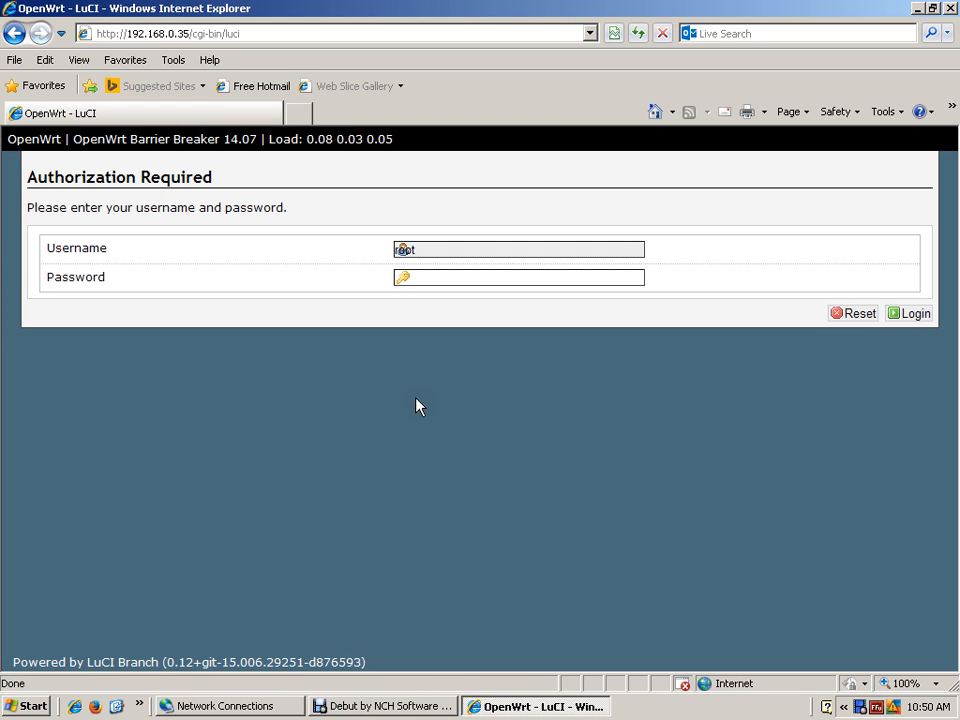
- Enter the account password on the LuCI authorization page and log in to the router
click(467, 390)
click(912, 315)
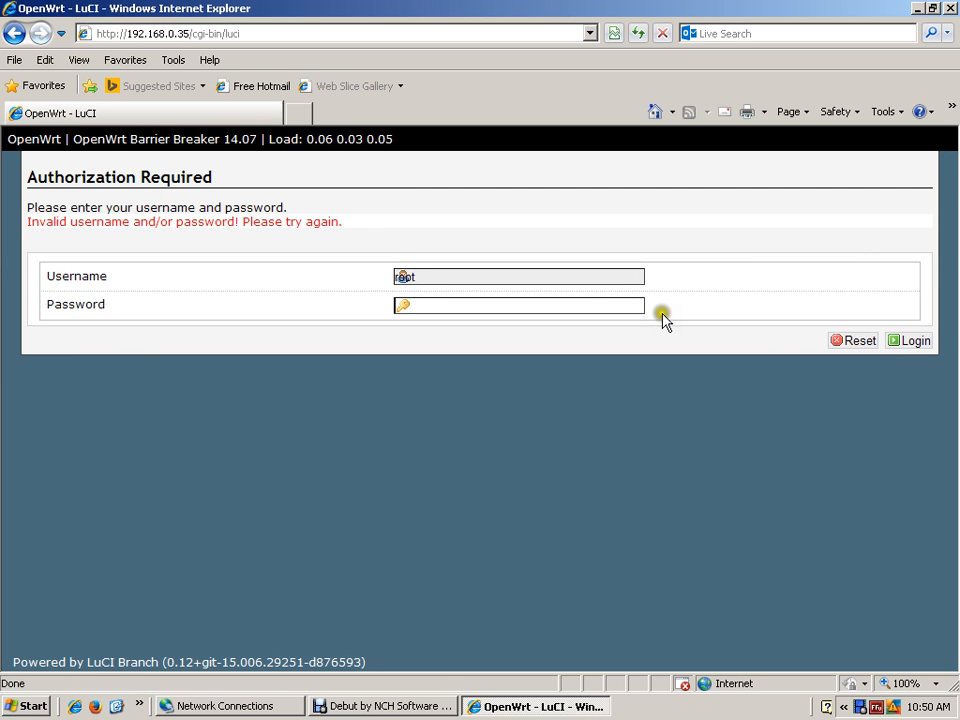
key(Return)
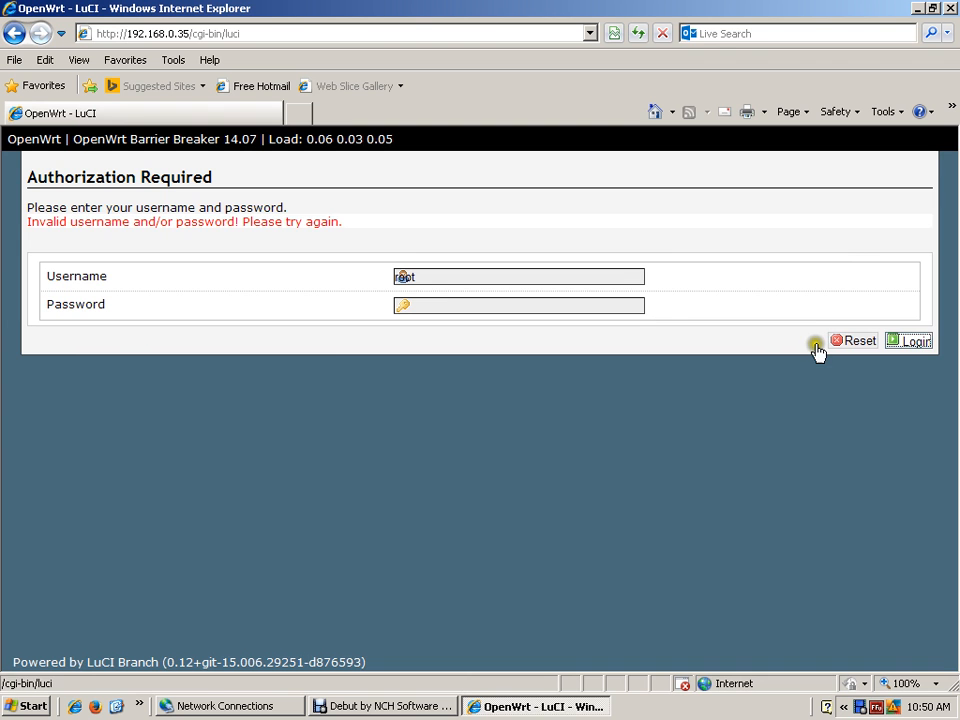
click(387, 358)
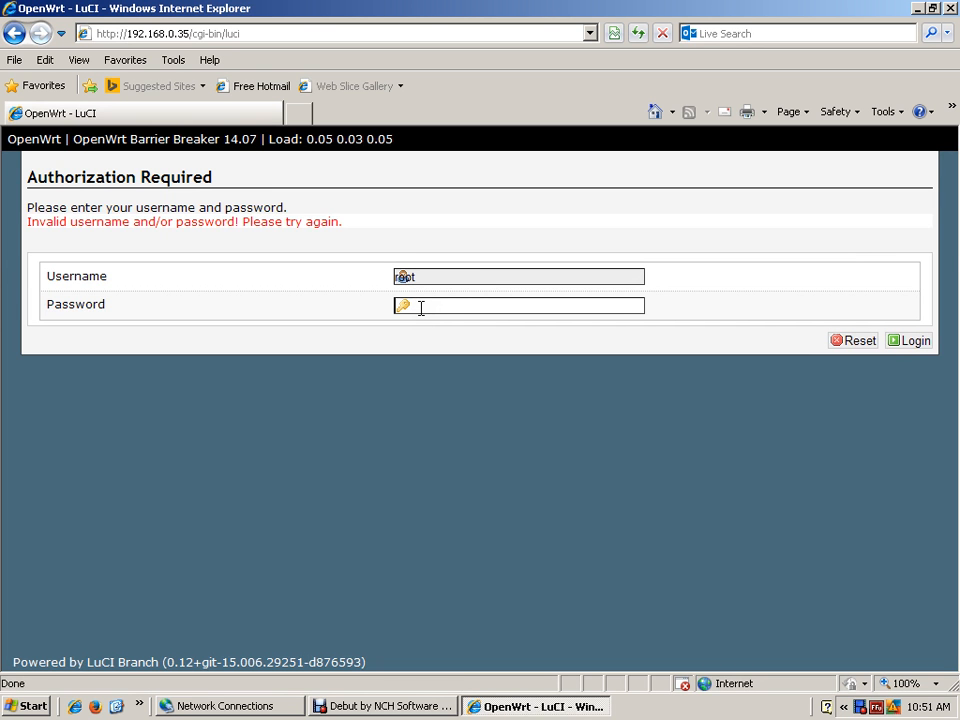
text(root)
key(Tab)
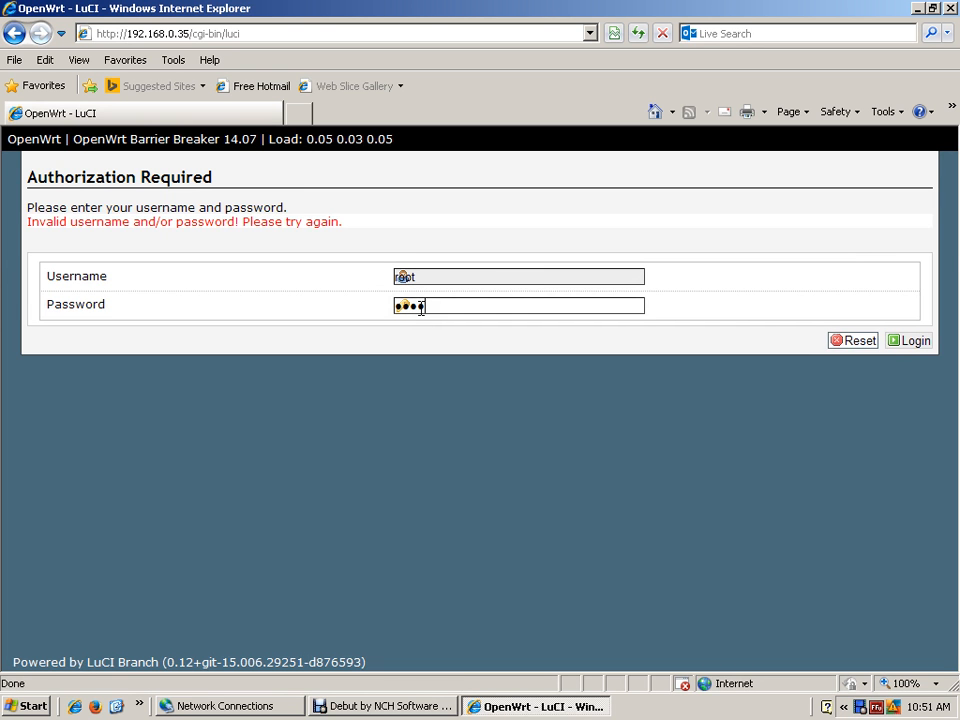
click(893, 340)
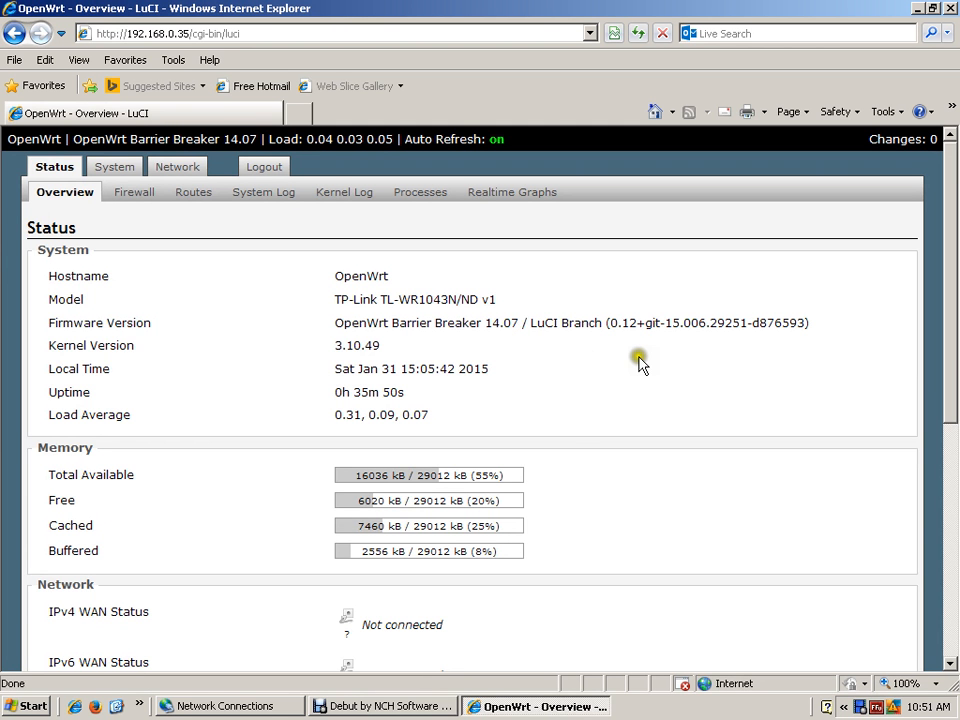
- Look through the router's status overview and open the network interface overview
drag(947, 296, 956, 526)
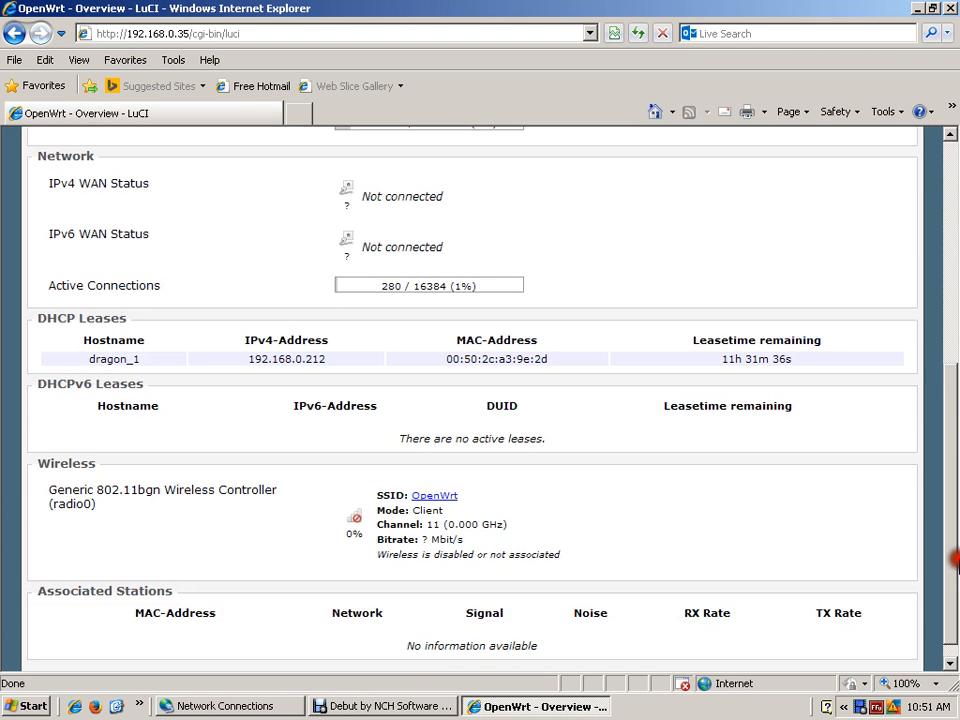
drag(956, 560, 955, 325)
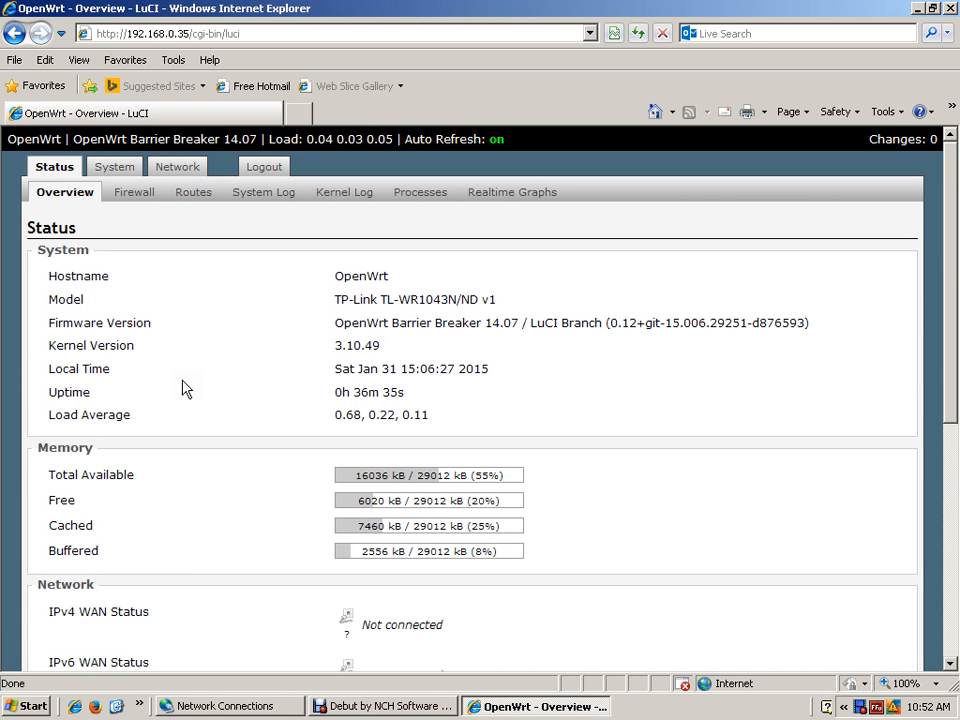
click(200, 380)
click(176, 167)
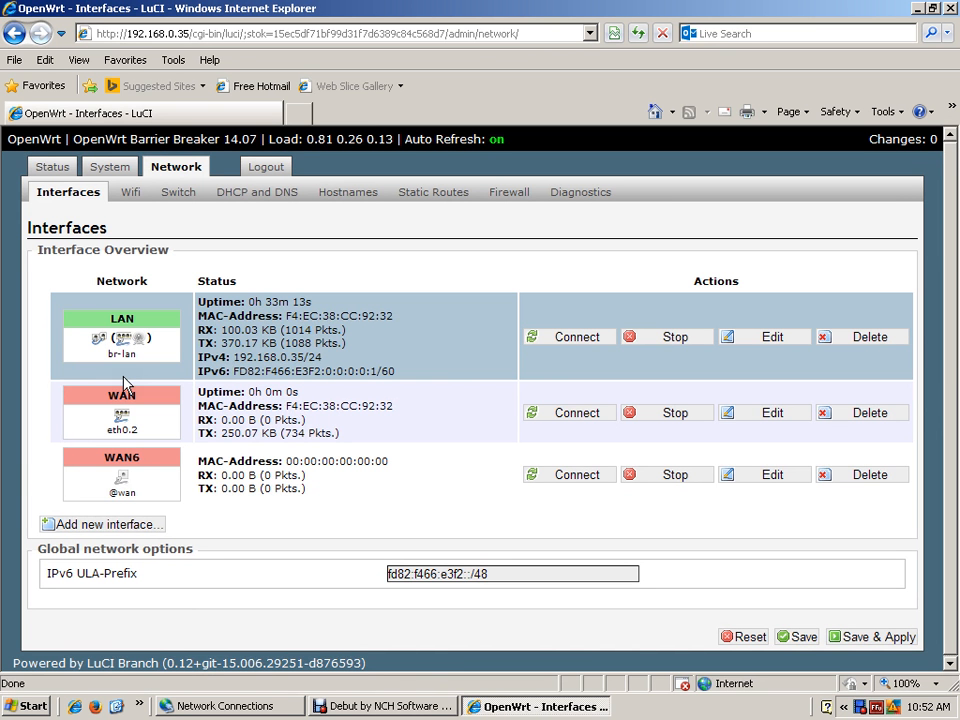
click(119, 381)
click(128, 372)
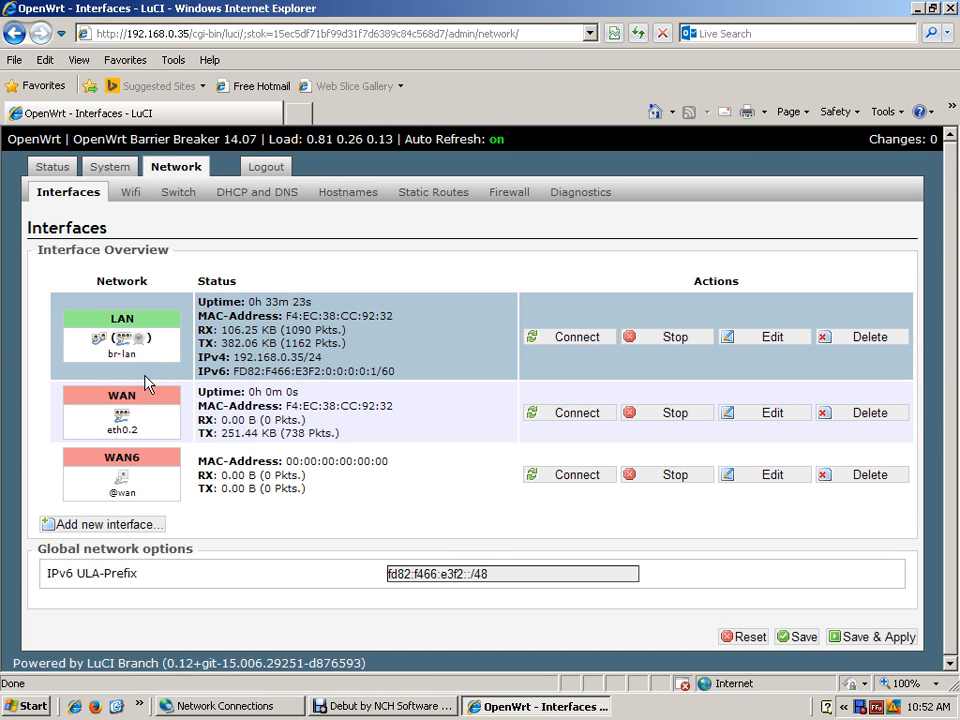
click(94, 372)
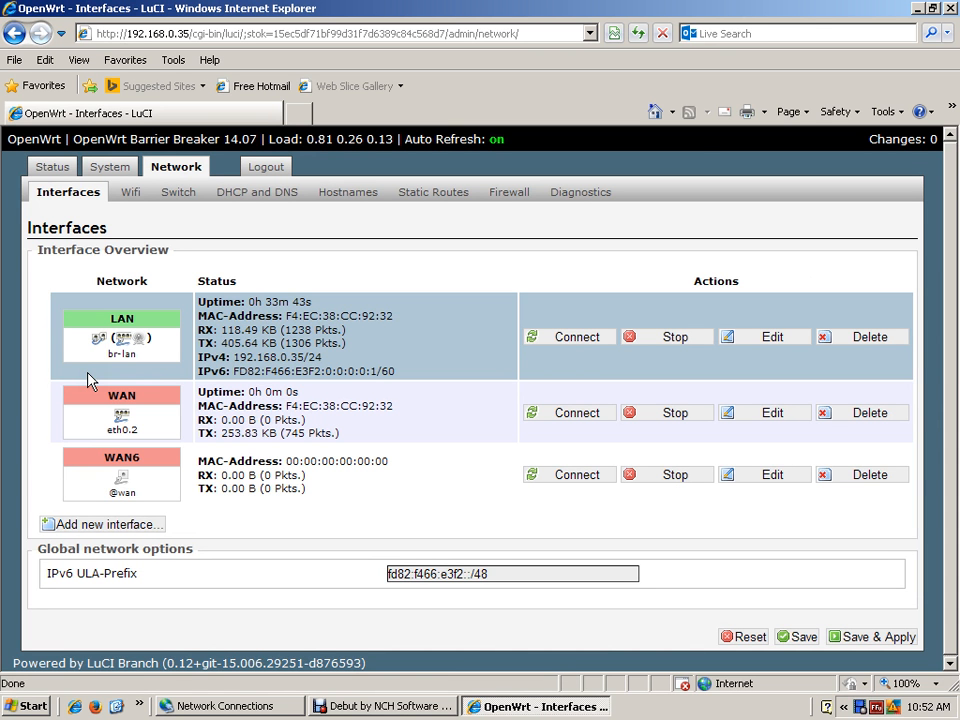
click(145, 389)
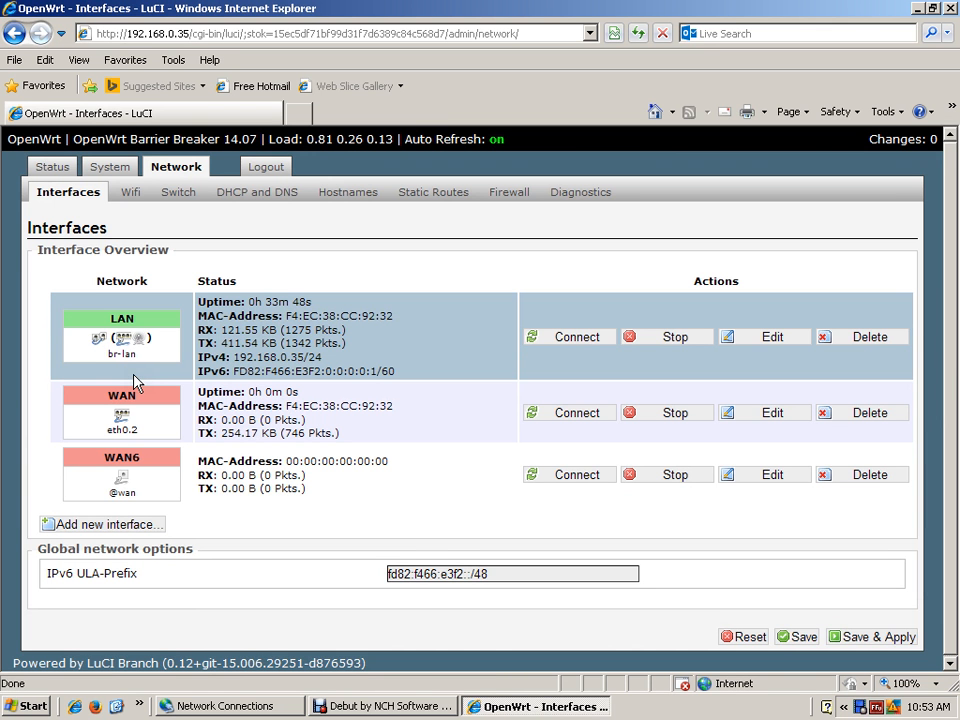
click(146, 410)
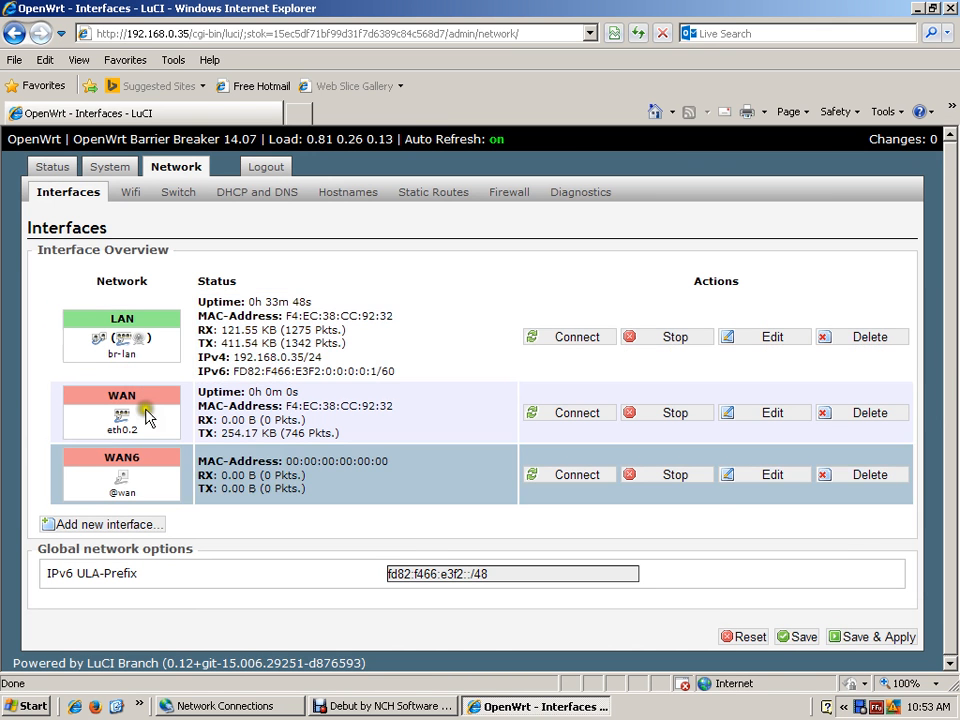
- Delete the WAN6 and WAN interfaces, leaving only LAN in the interface overview
click(163, 482)
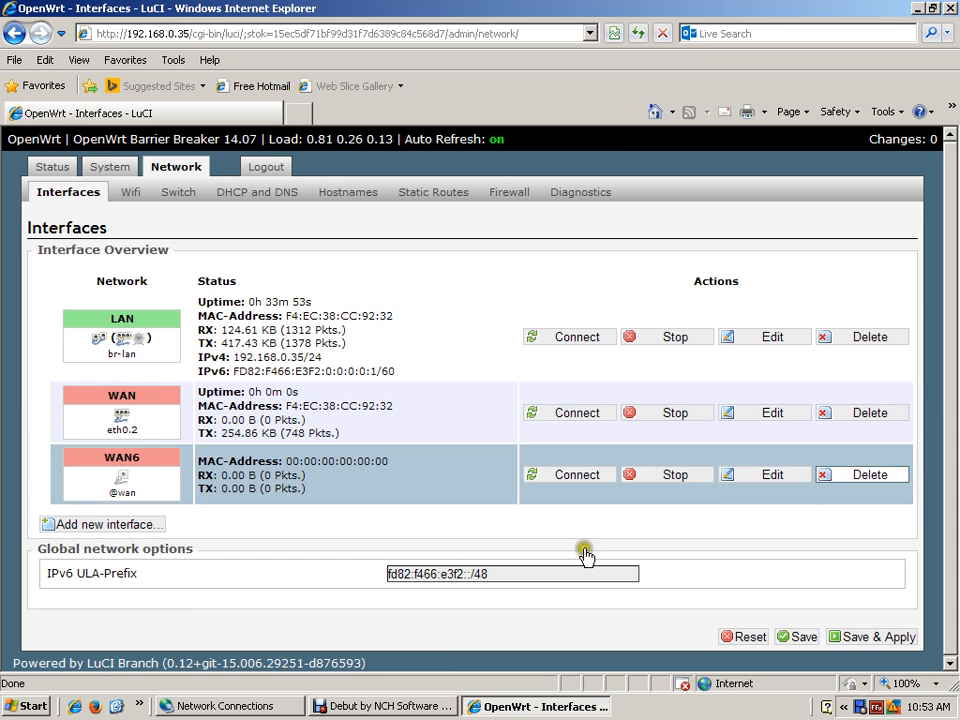
click(868, 476)
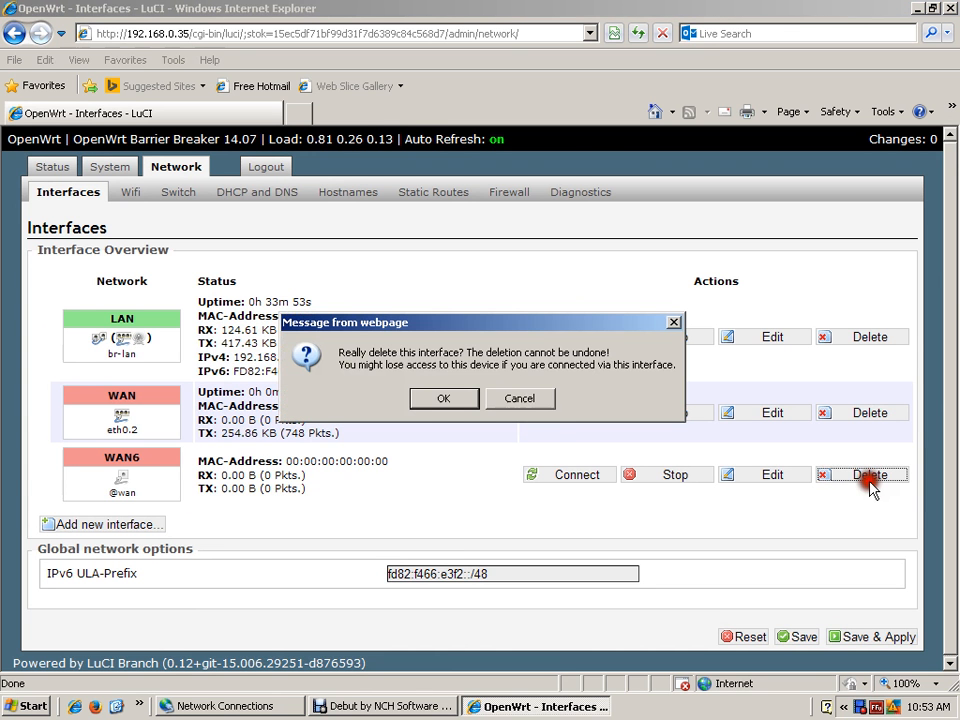
key(Return)
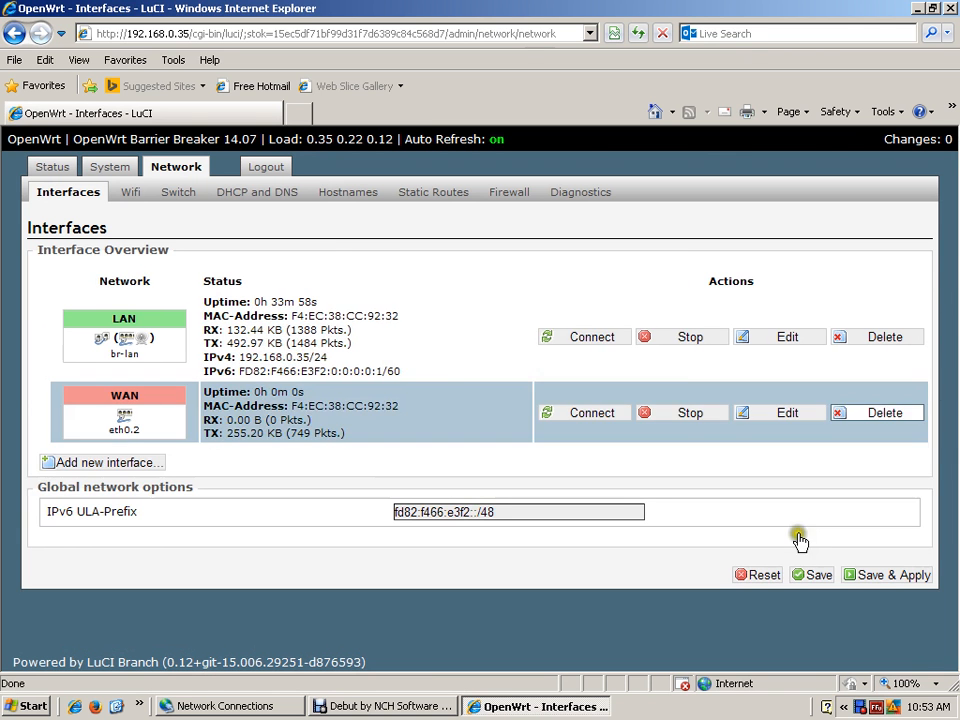
click(886, 413)
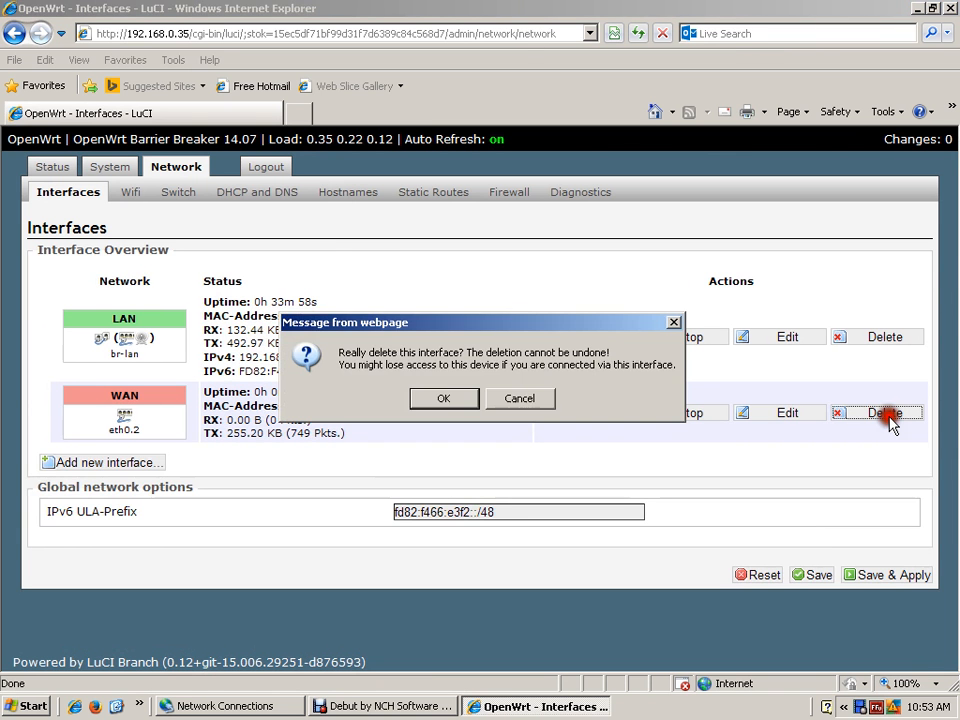
click(445, 399)
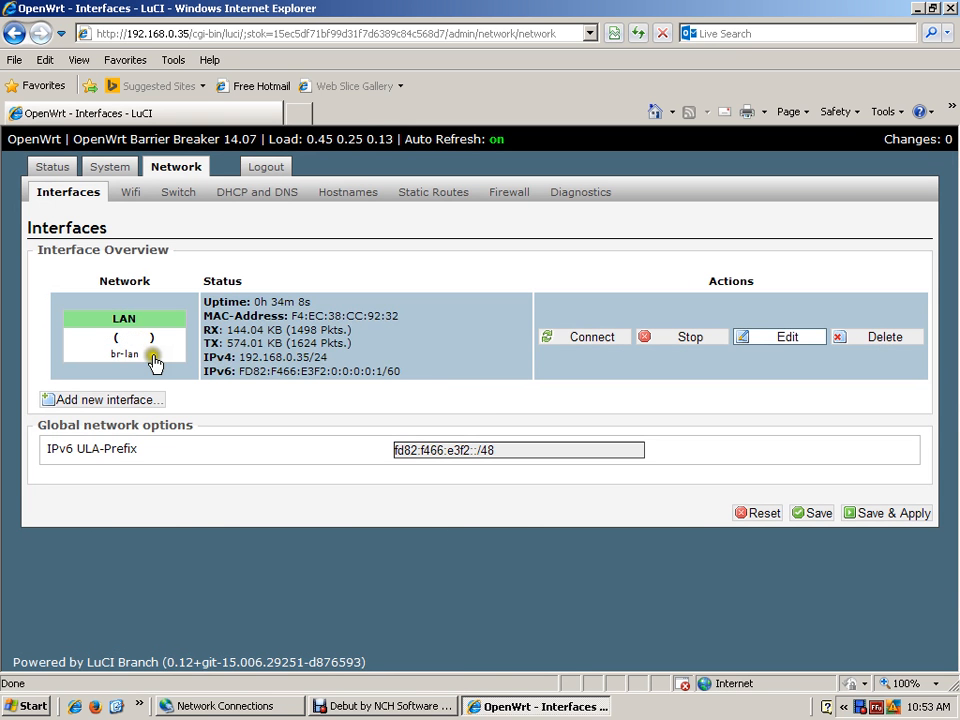
- Open the LAN interface for editing and go through its general and advanced settings to the physical settings
click(793, 337)
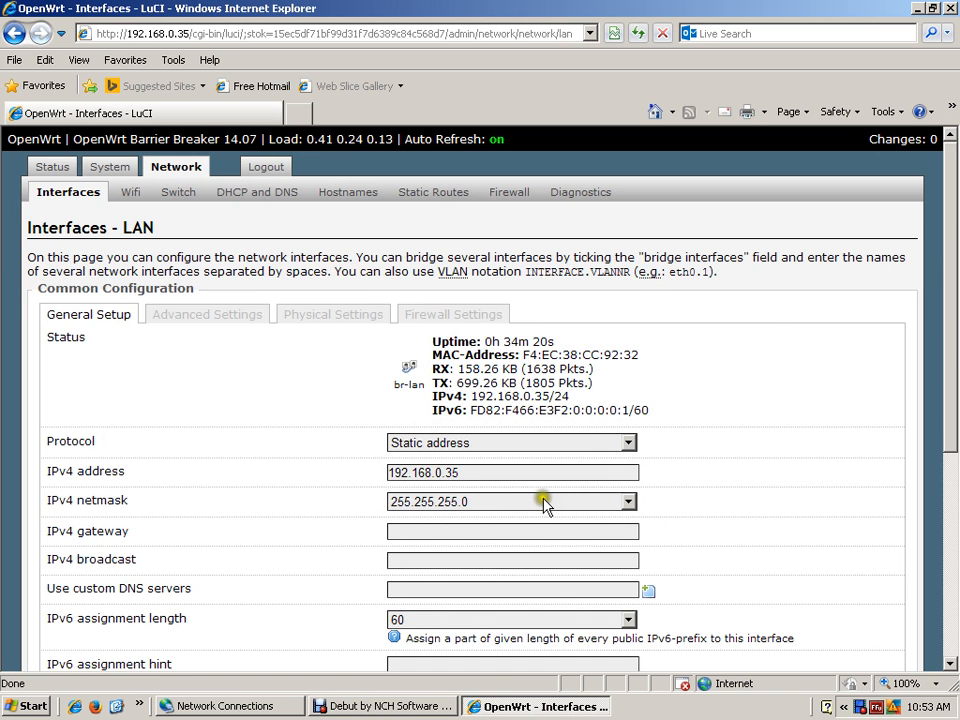
scroll(545, 505, down, 3)
scroll(950, 343, up, 3)
click(210, 316)
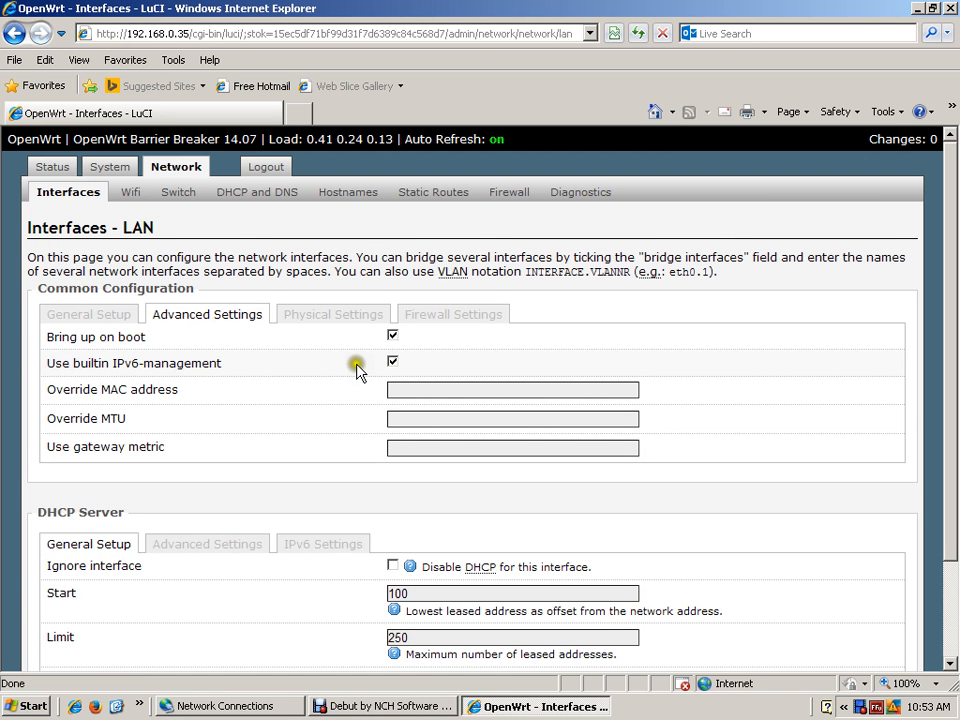
click(391, 337)
click(71, 344)
click(190, 344)
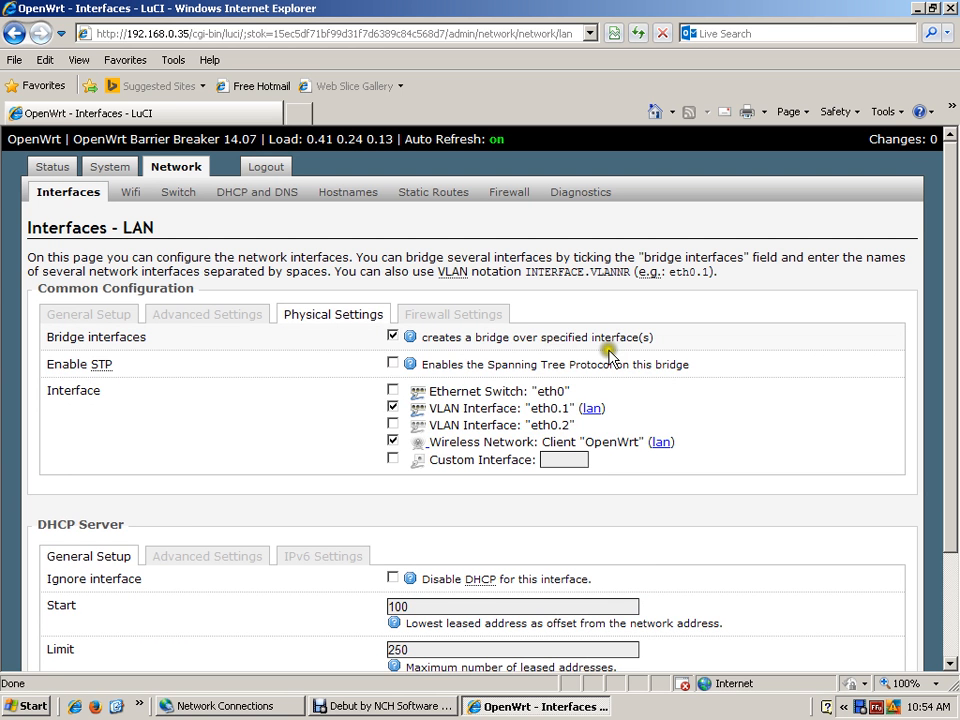
- Turn off bridging for the LAN interface, assign it only to VLAN Interface "eth0.1", and save and apply the changes
click(392, 337)
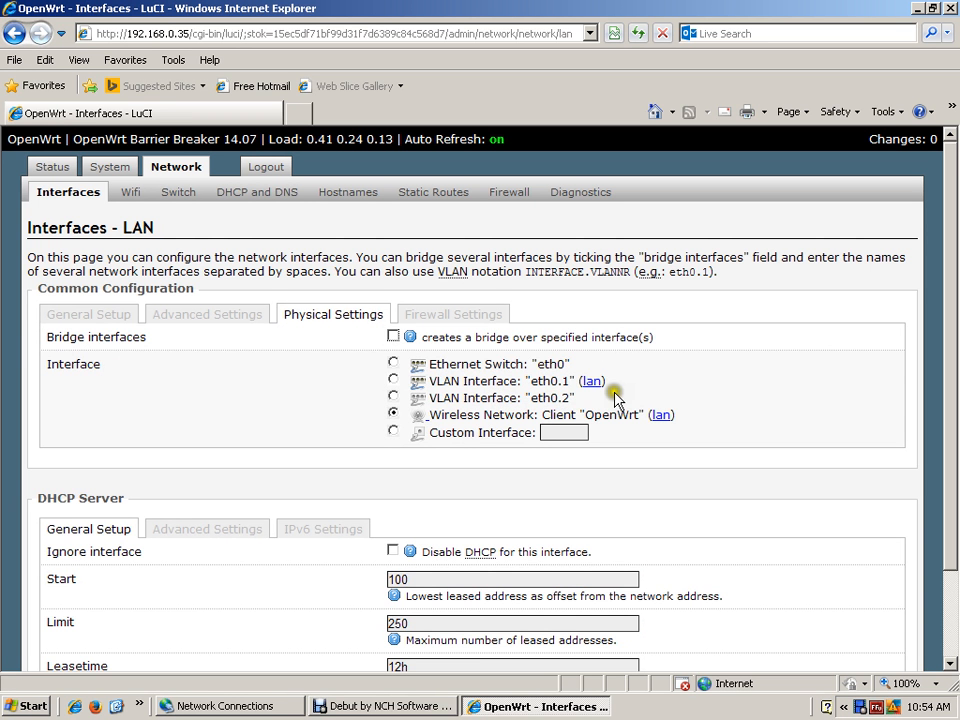
click(392, 380)
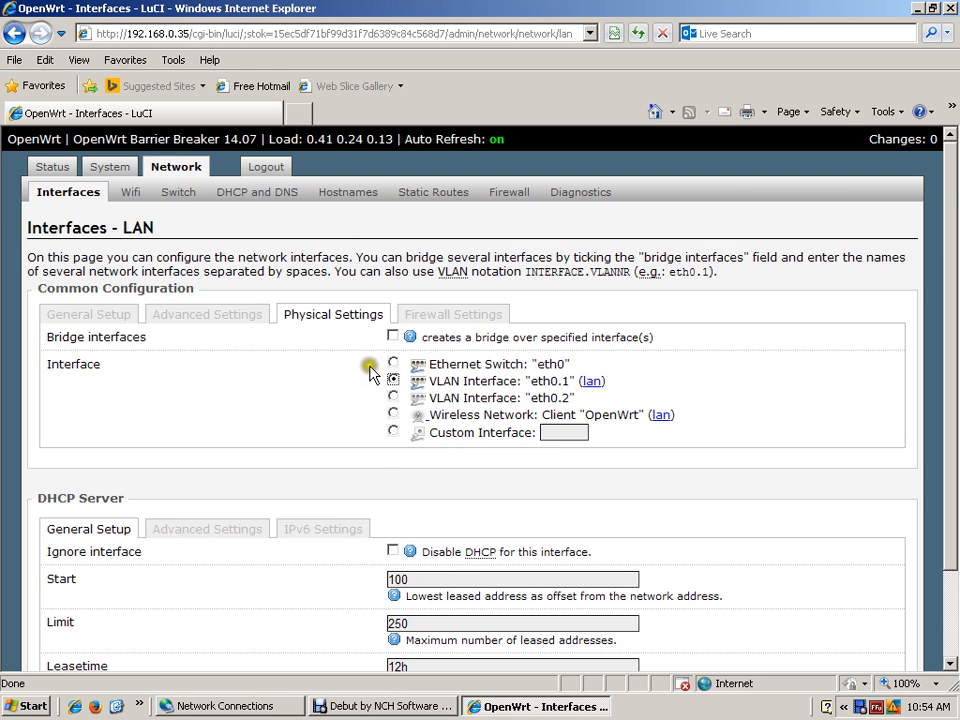
scroll(900, 622, down, 2)
click(800, 640)
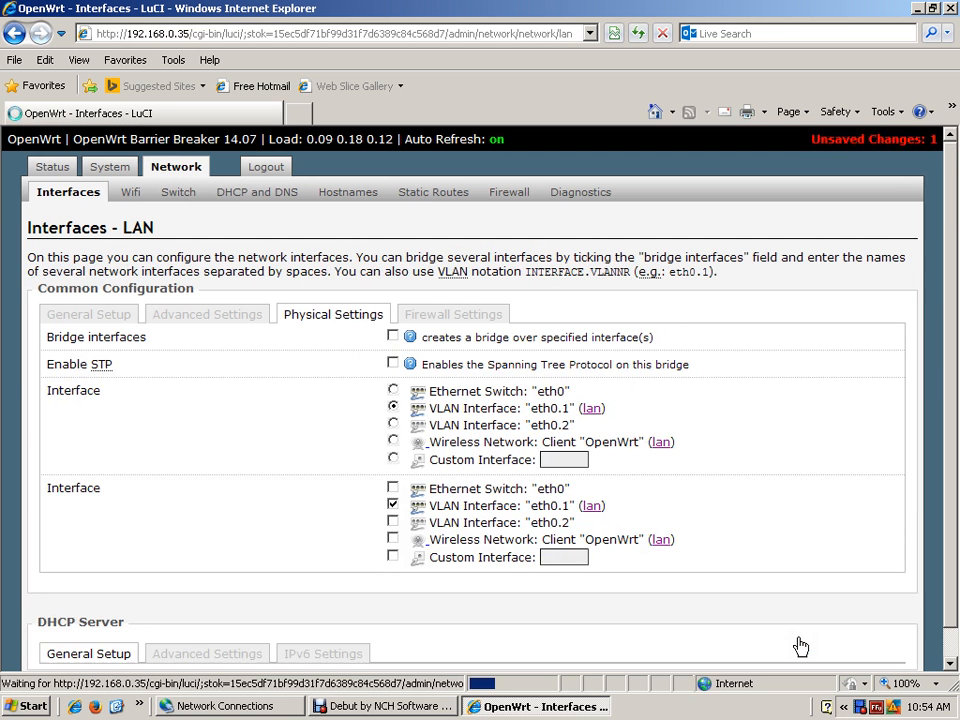
click(947, 642)
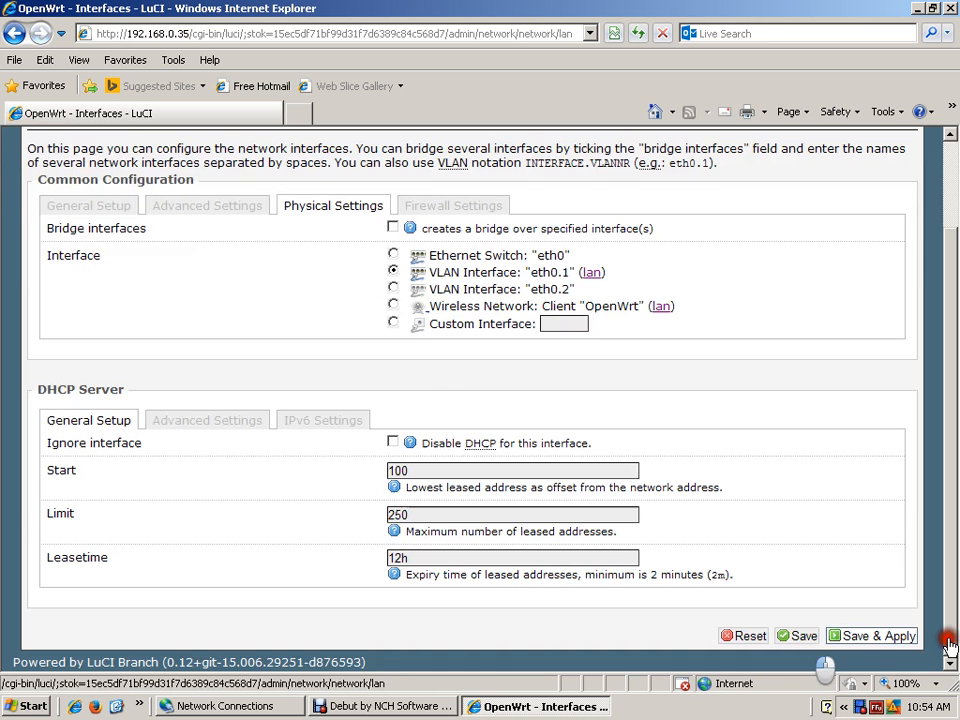
click(885, 640)
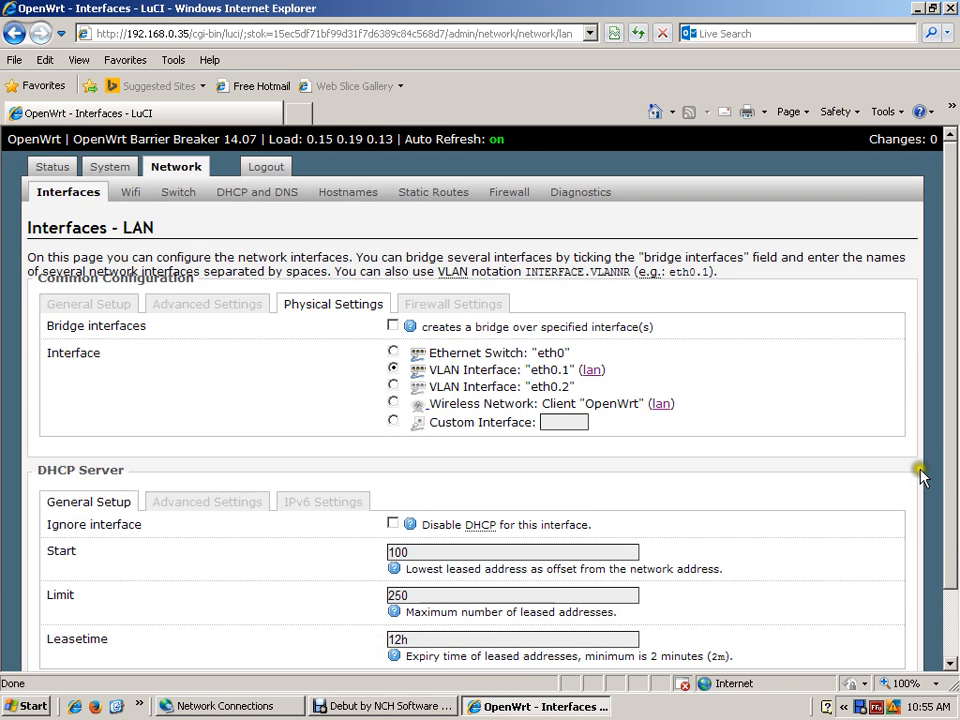
- Check the LAN interface's firewall zone assignment and return to the interface overview
scroll(940, 437, down, 2)
click(951, 531)
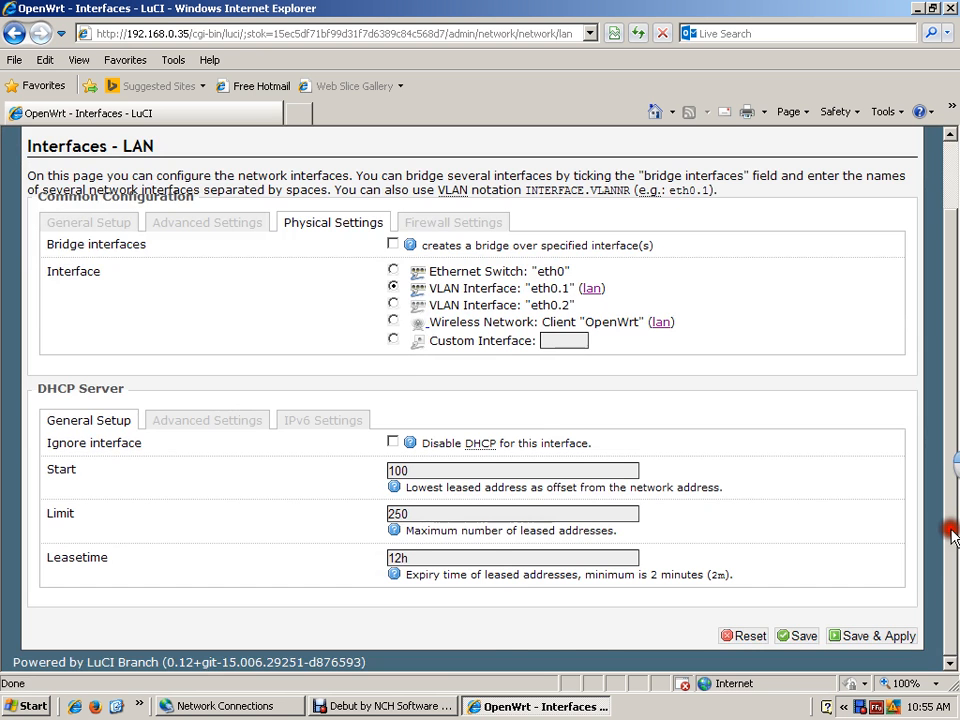
drag(952, 537, 955, 521)
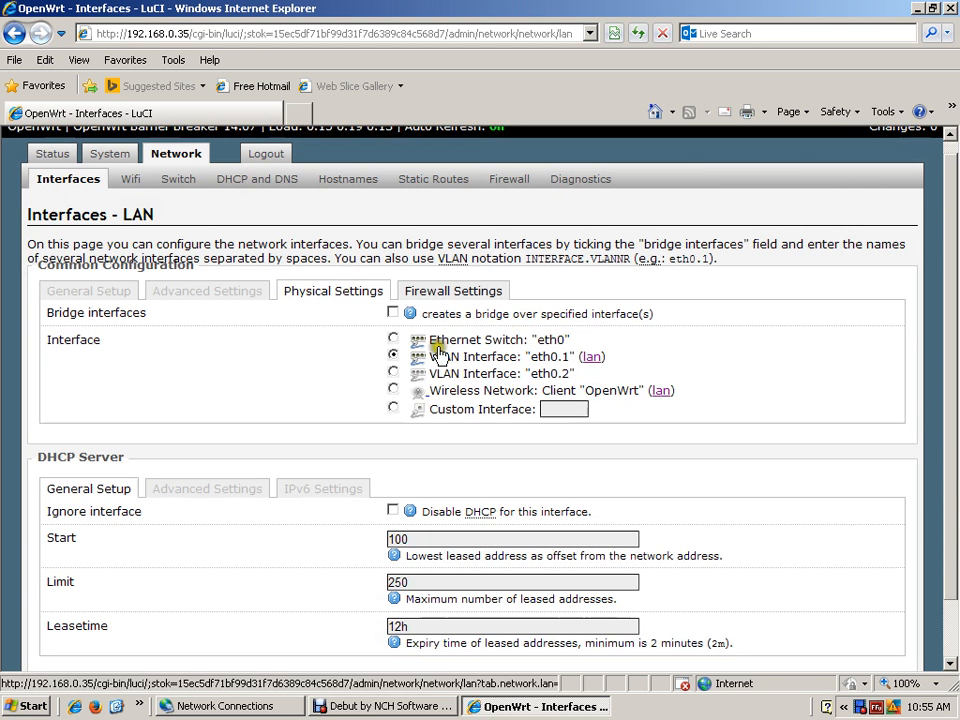
click(458, 293)
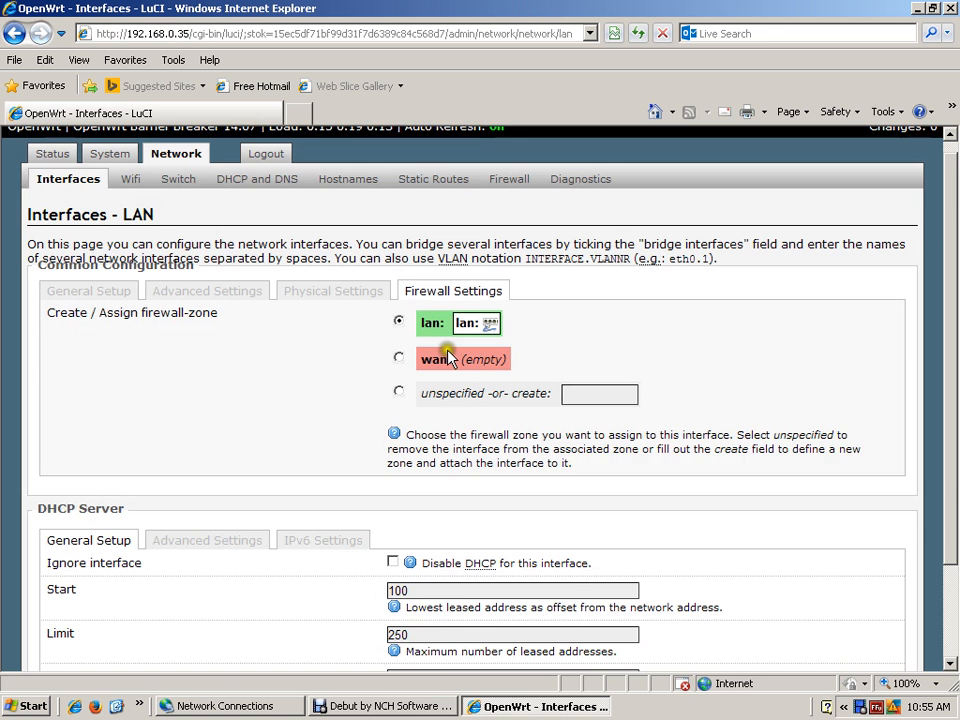
drag(949, 222, 949, 314)
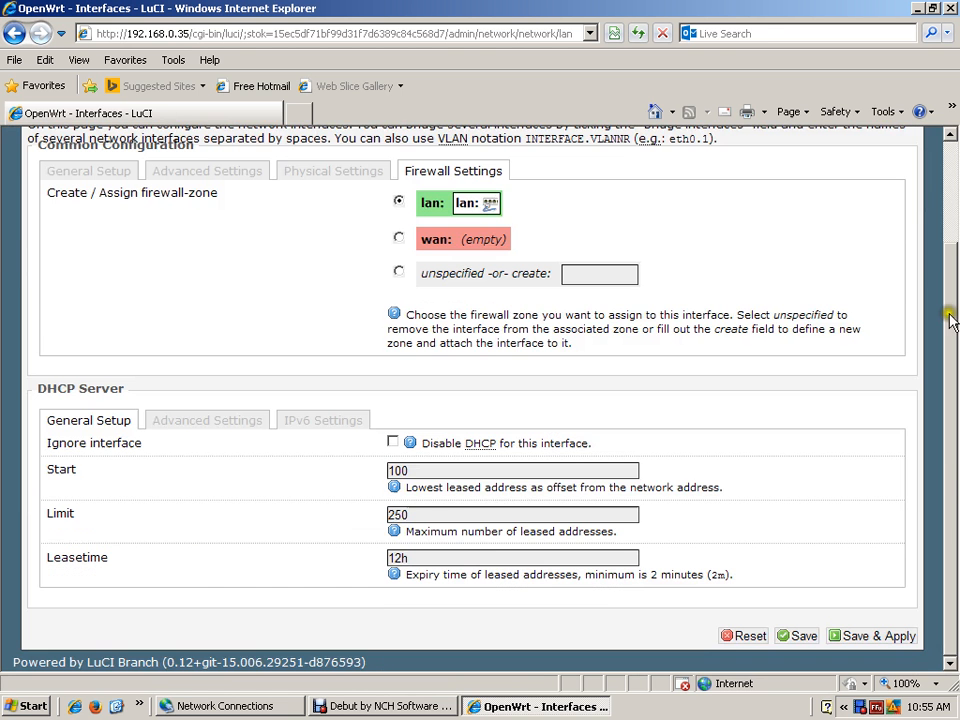
click(945, 462)
drag(947, 468, 955, 259)
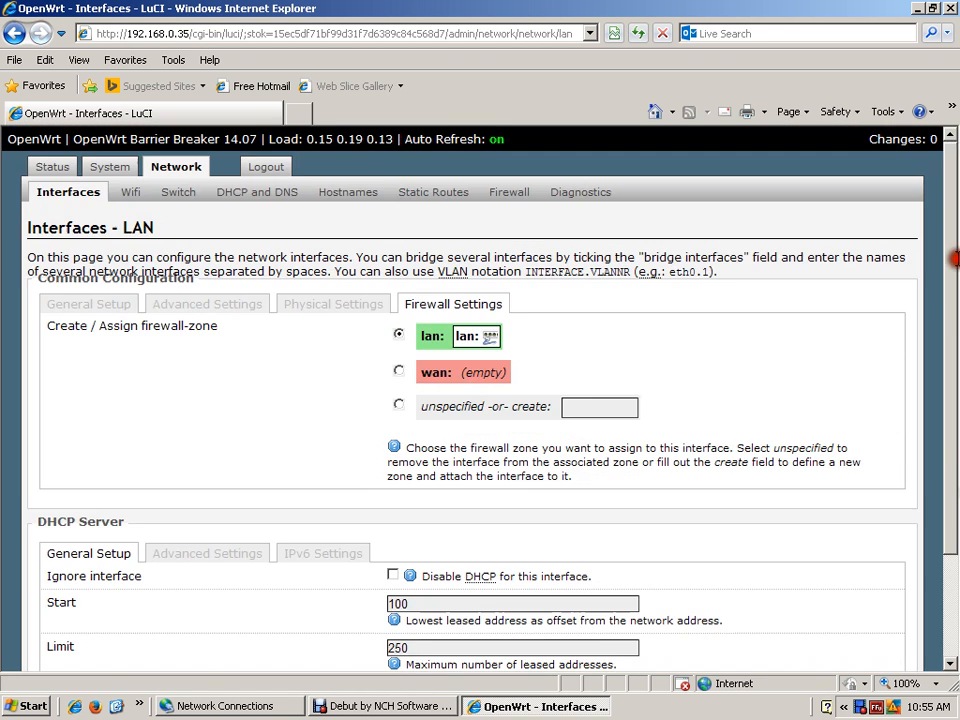
click(64, 190)
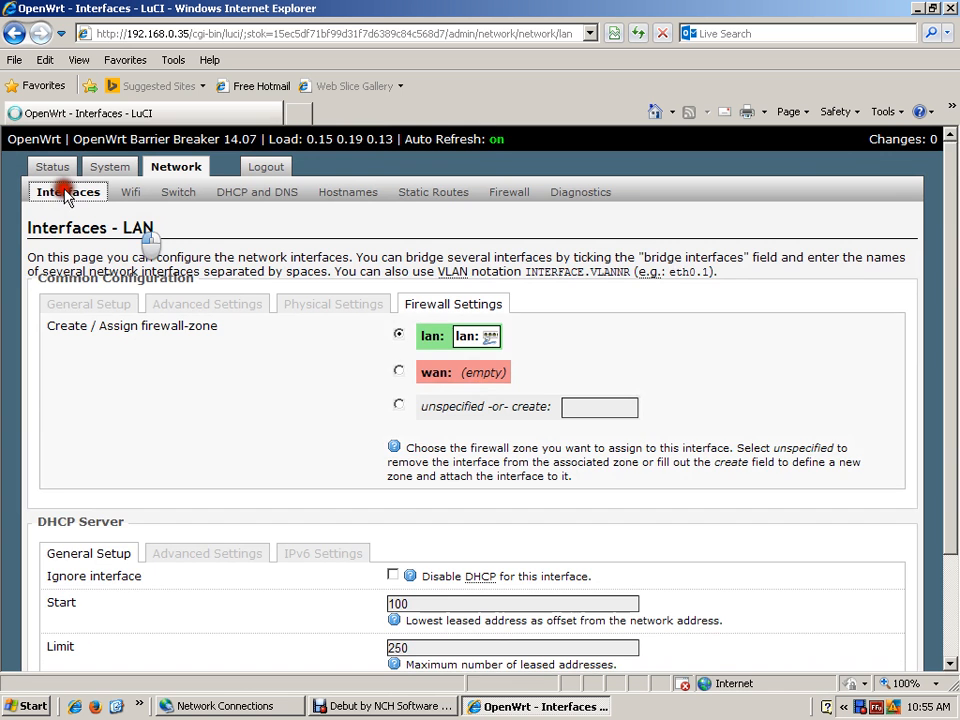
- Open the LAN interface for editing, disable DHCP by setting its DHCP server to ignore the interface, and save and apply
click(849, 339)
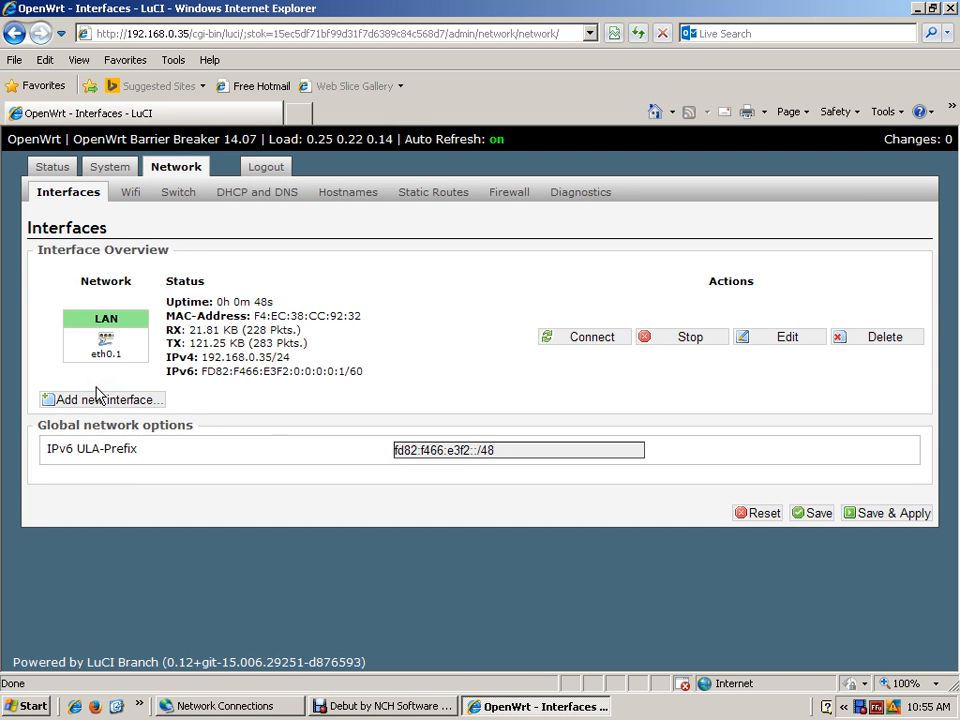
click(290, 486)
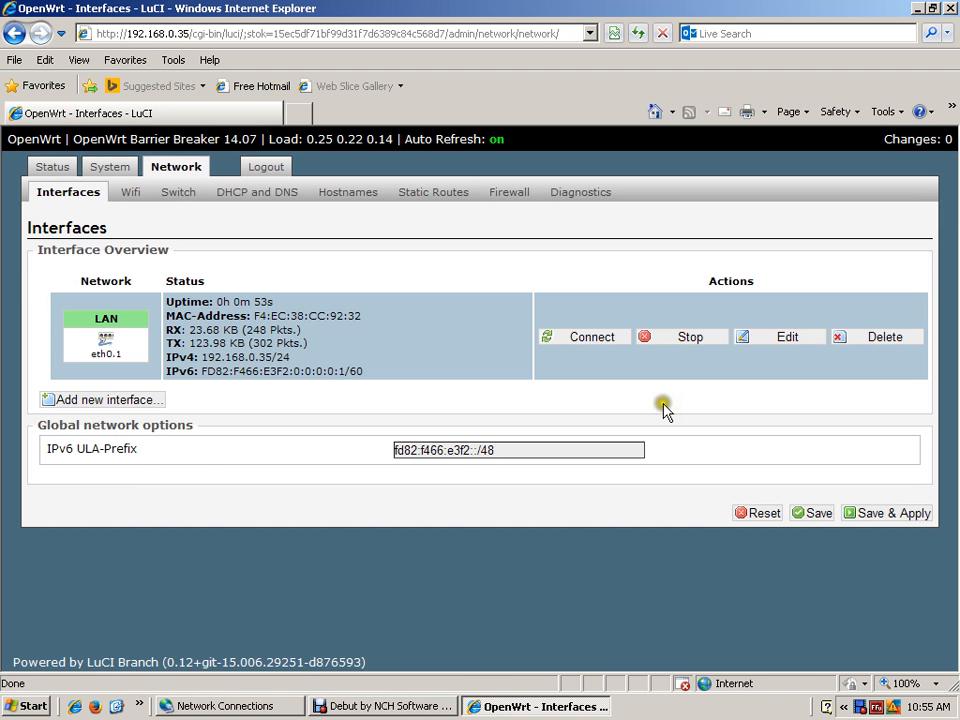
click(779, 340)
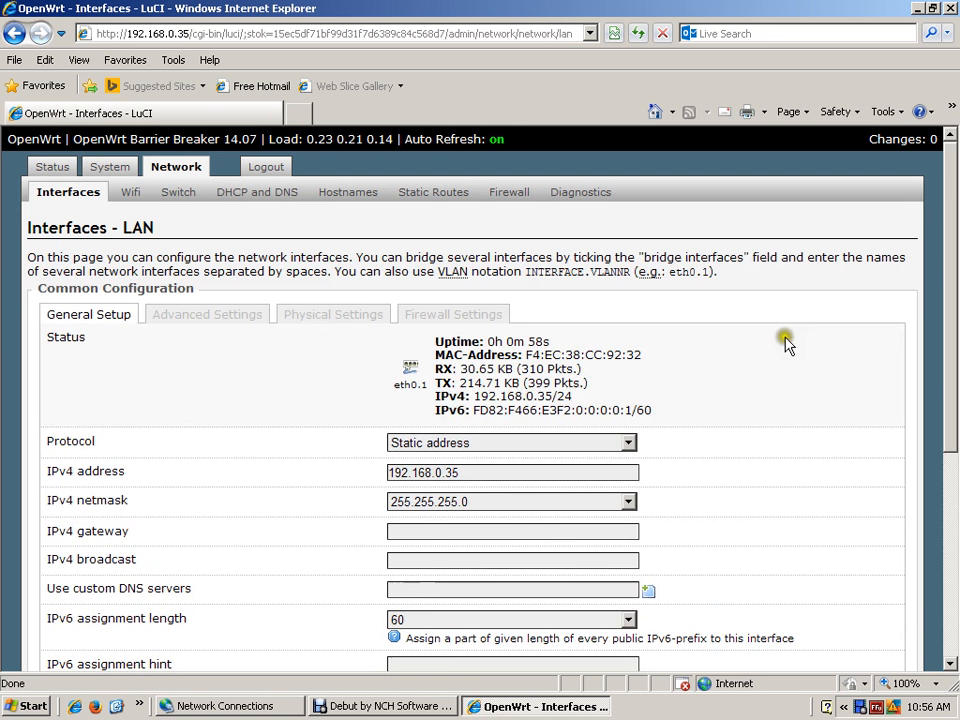
click(945, 390)
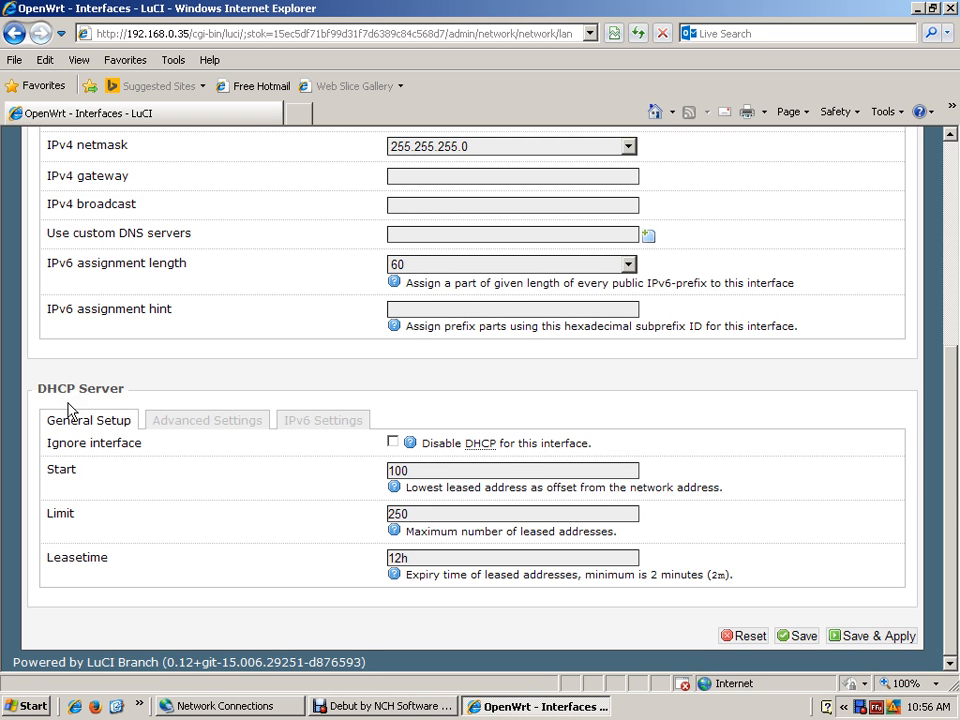
click(62, 437)
click(410, 471)
click(392, 442)
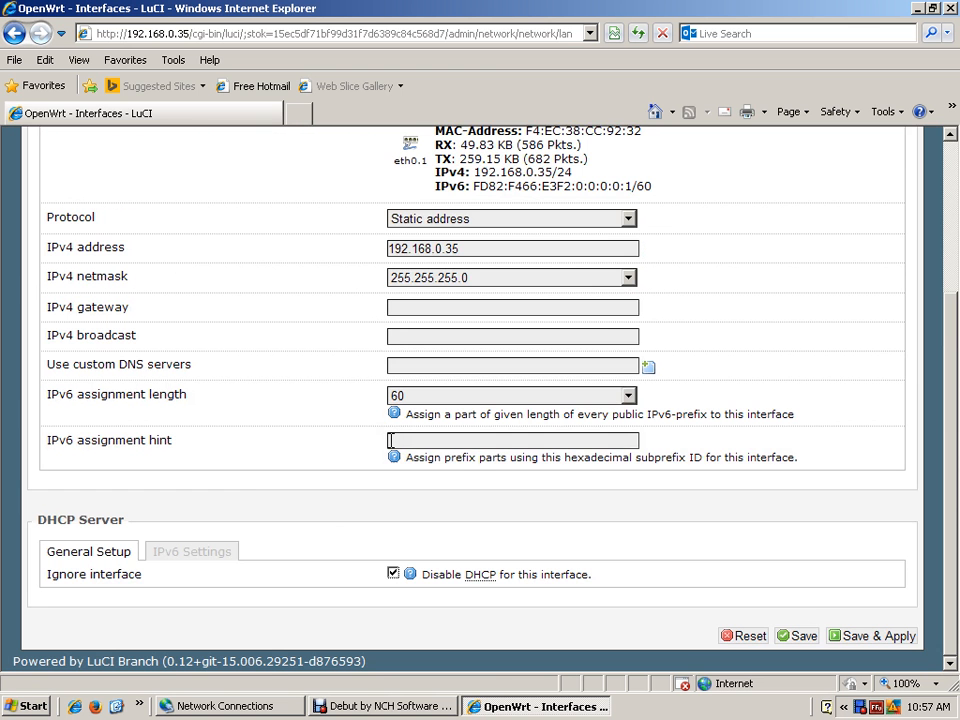
click(882, 637)
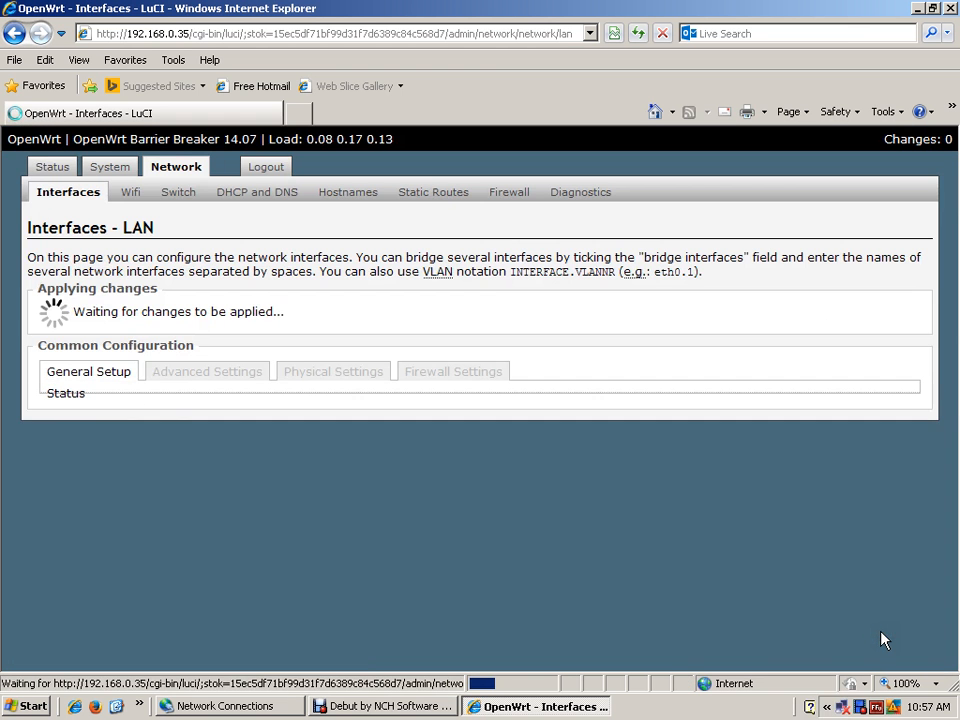
click(879, 632)
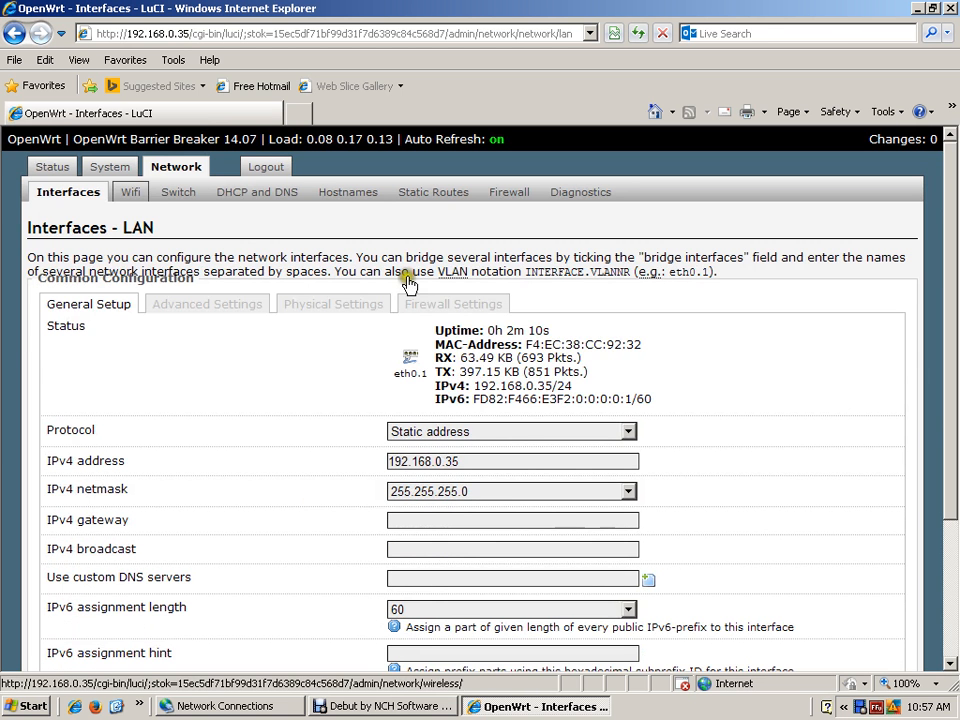
- Check the LAN interface's firewall zone assignment and its advanced settings
click(433, 310)
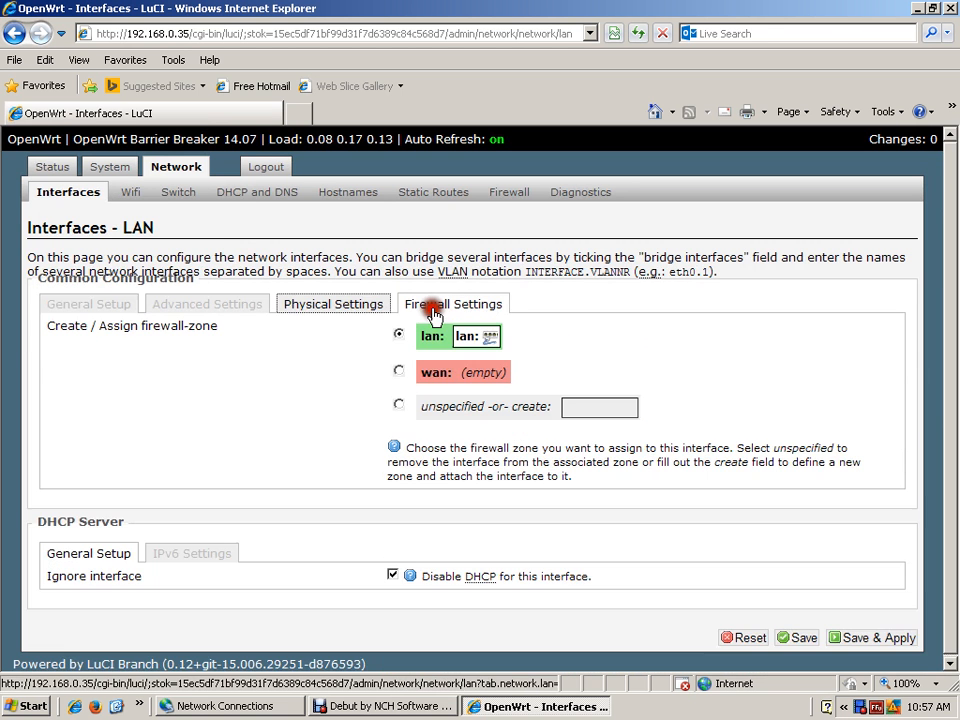
click(208, 306)
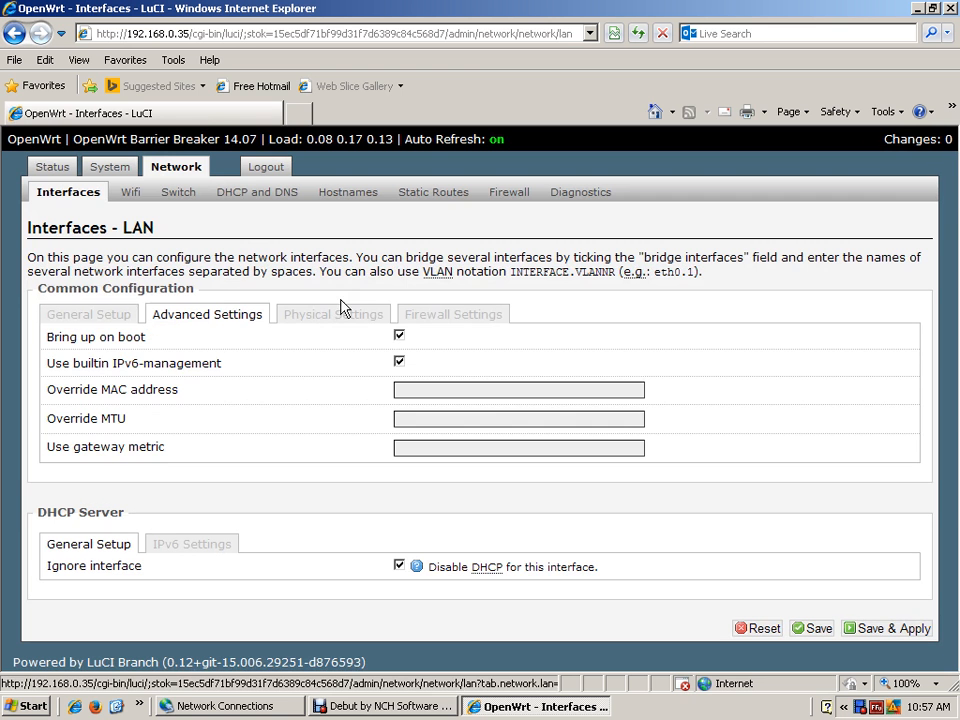
click(235, 316)
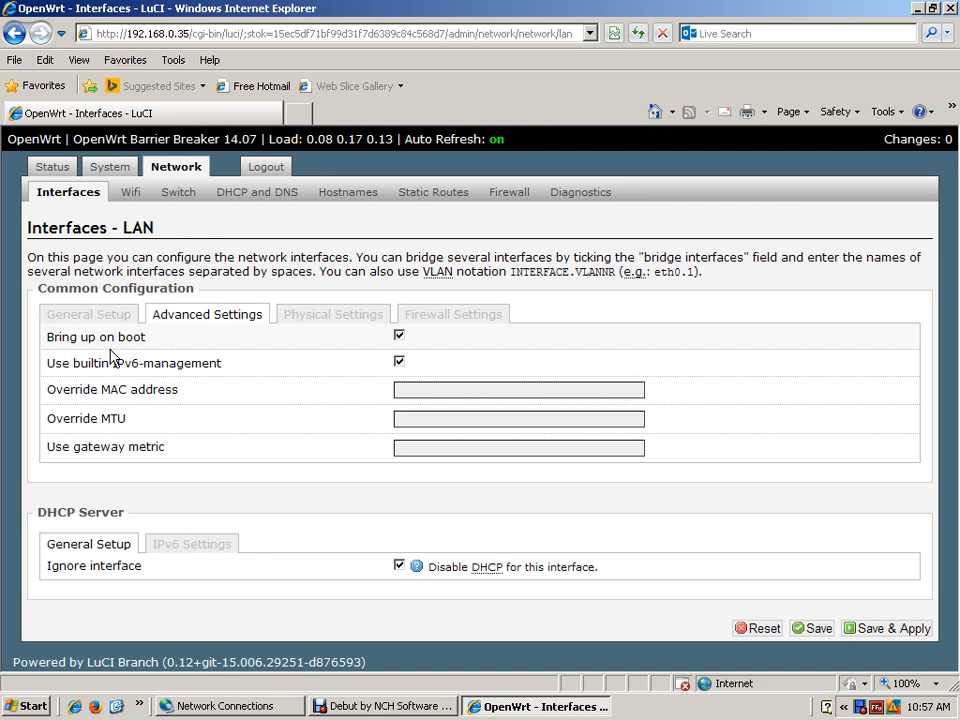
click(215, 299)
- In the wireless overview, enable the OpenWrt client network on radio0 and scan for available wireless networks
click(176, 168)
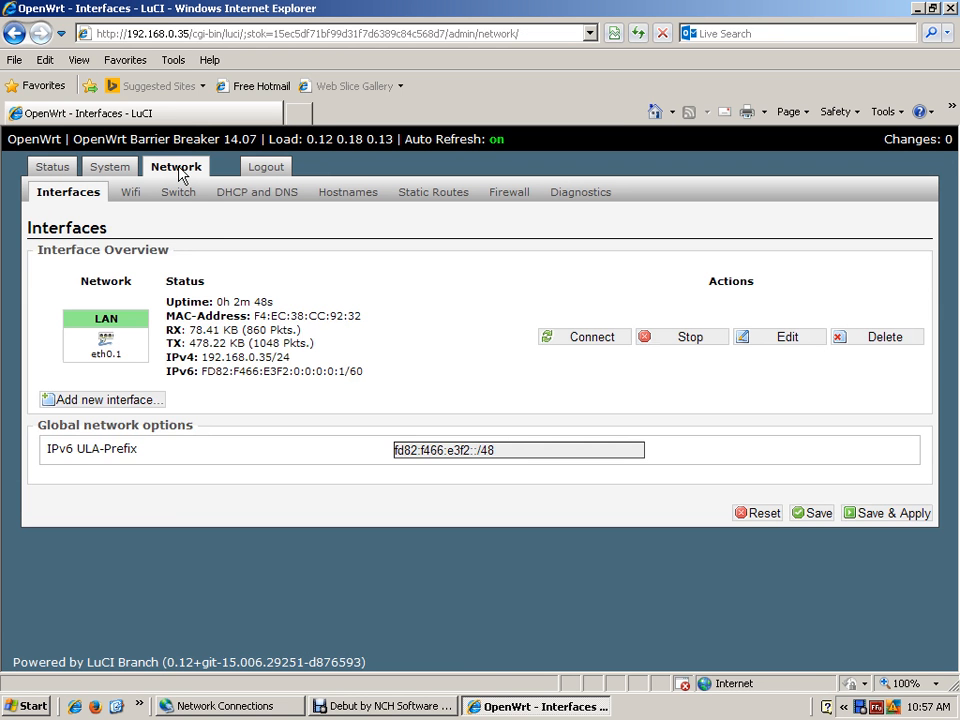
click(136, 215)
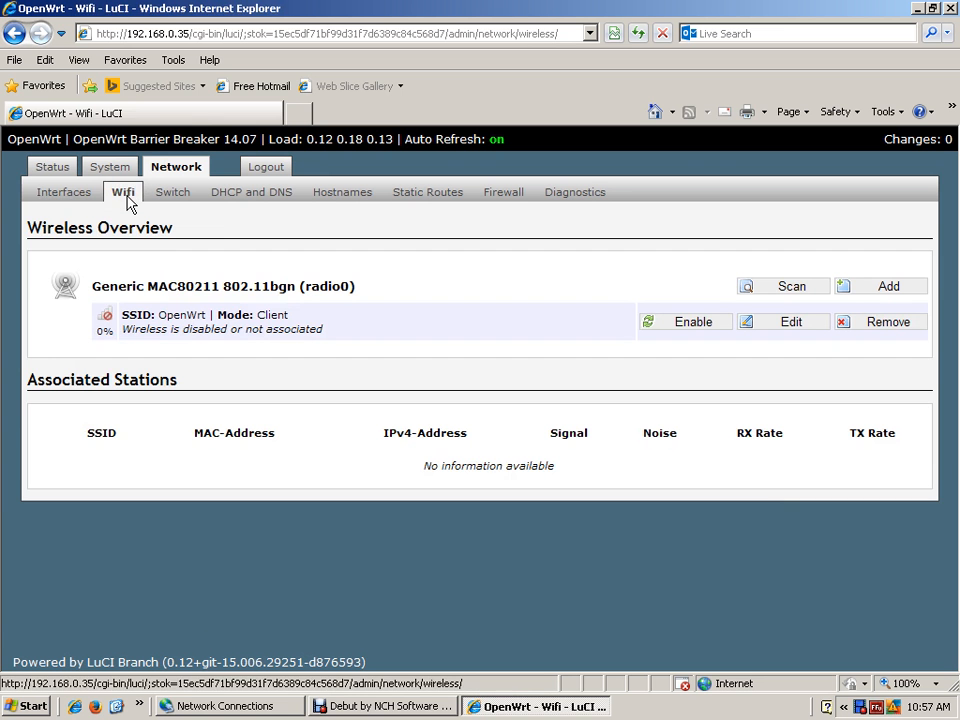
click(353, 335)
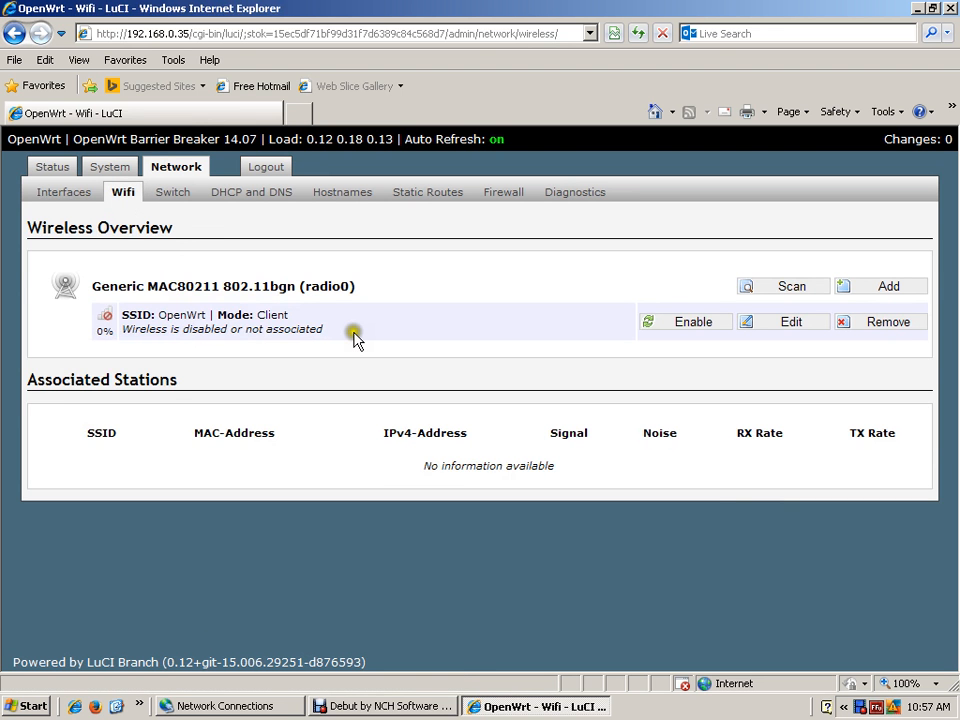
click(706, 322)
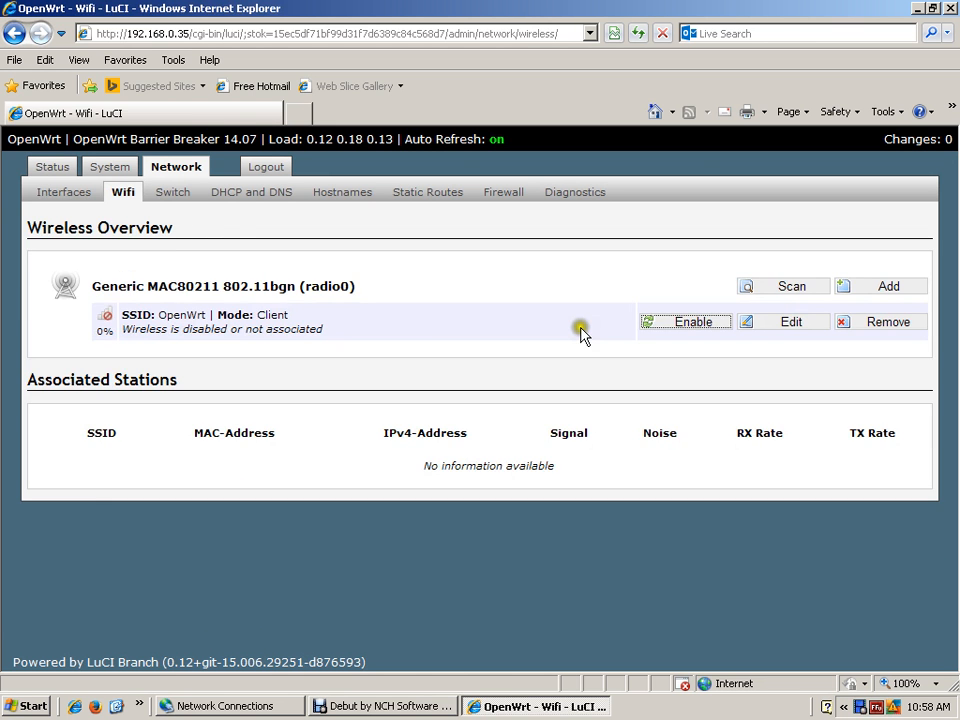
click(806, 292)
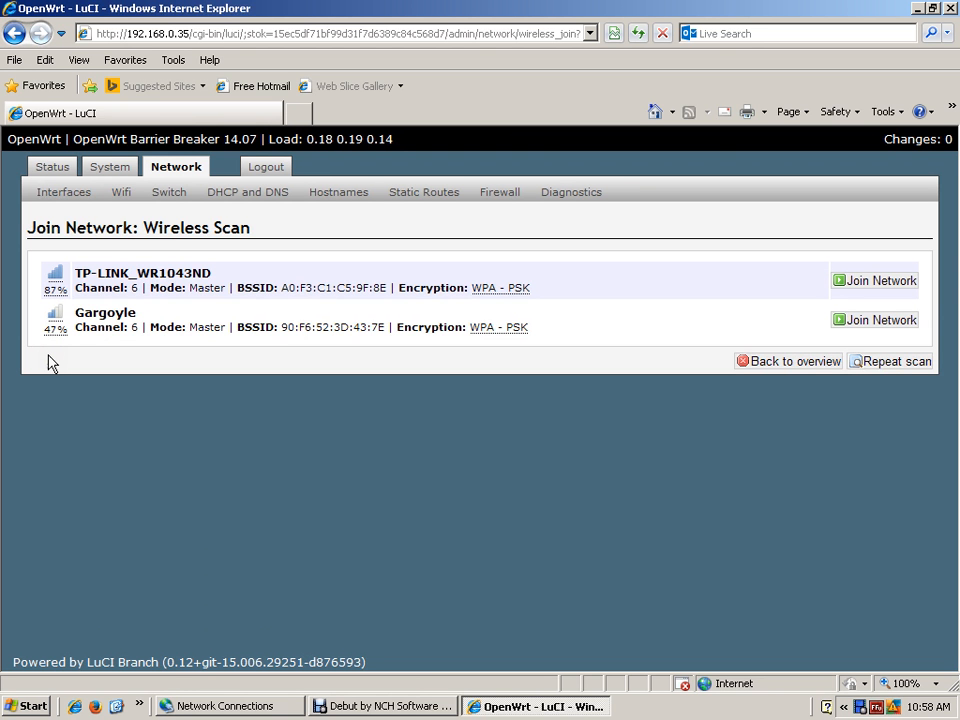
- Choose to join the TP-LINK_WR1043ND network from the scan results and assign it to the lan firewall zone
click(92, 350)
click(875, 281)
click(878, 284)
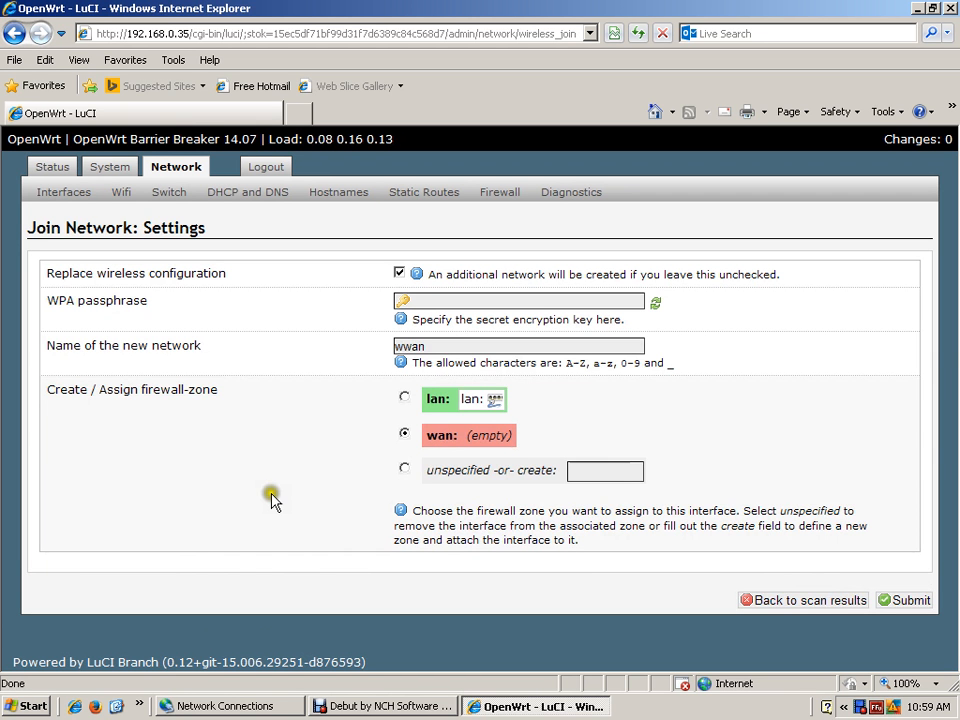
click(404, 399)
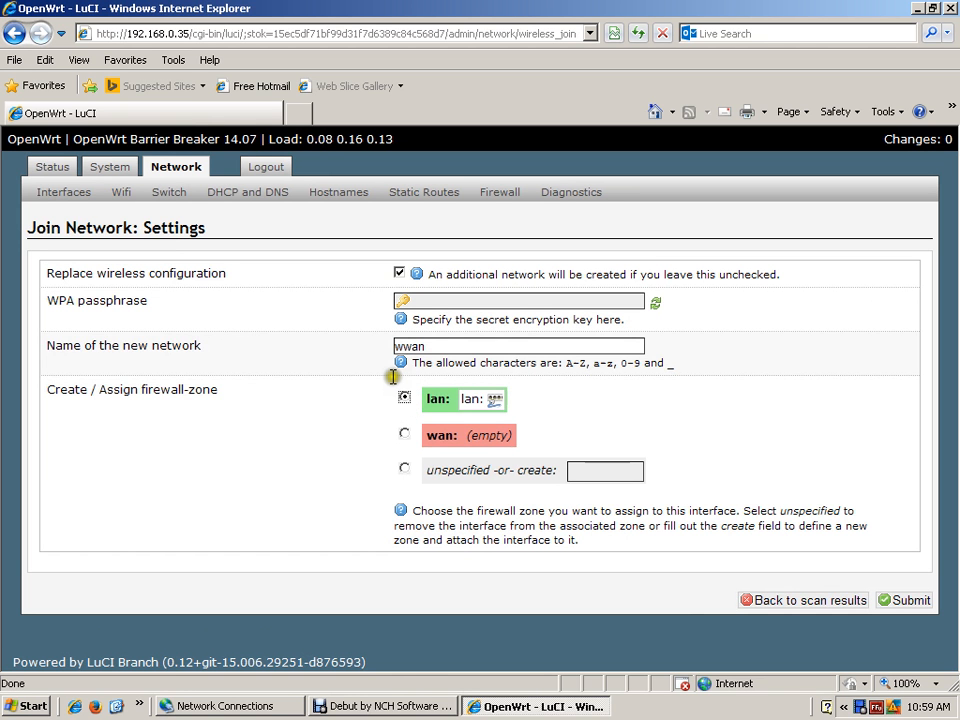
- Change the name of the new network to wlan
click(369, 400)
key(BackSpace)
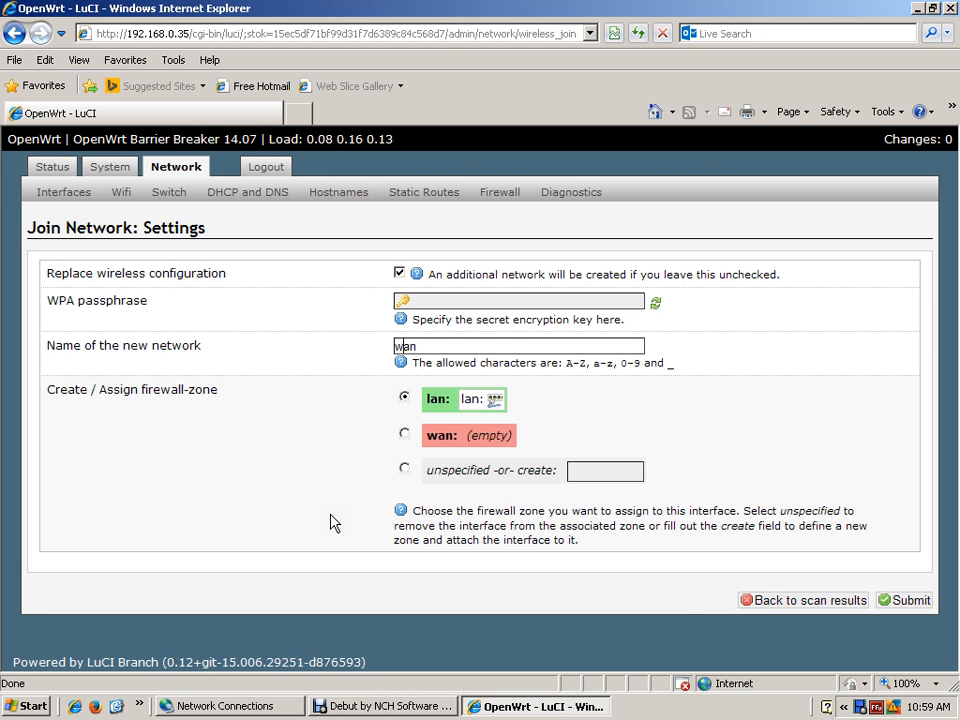
text(l)
click(672, 627)
click(300, 546)
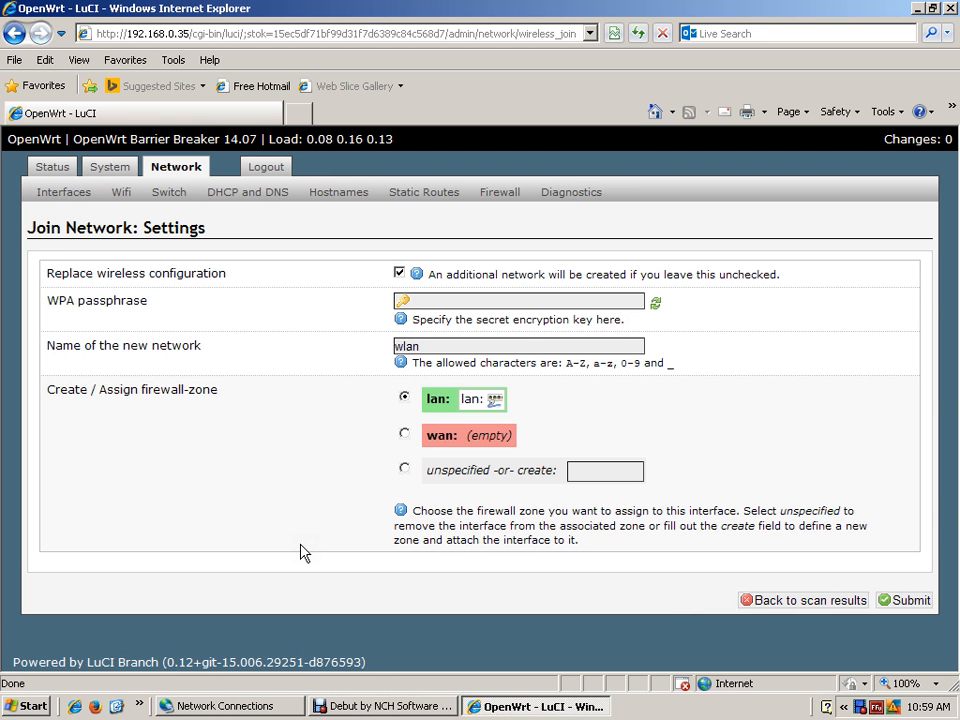
click(607, 410)
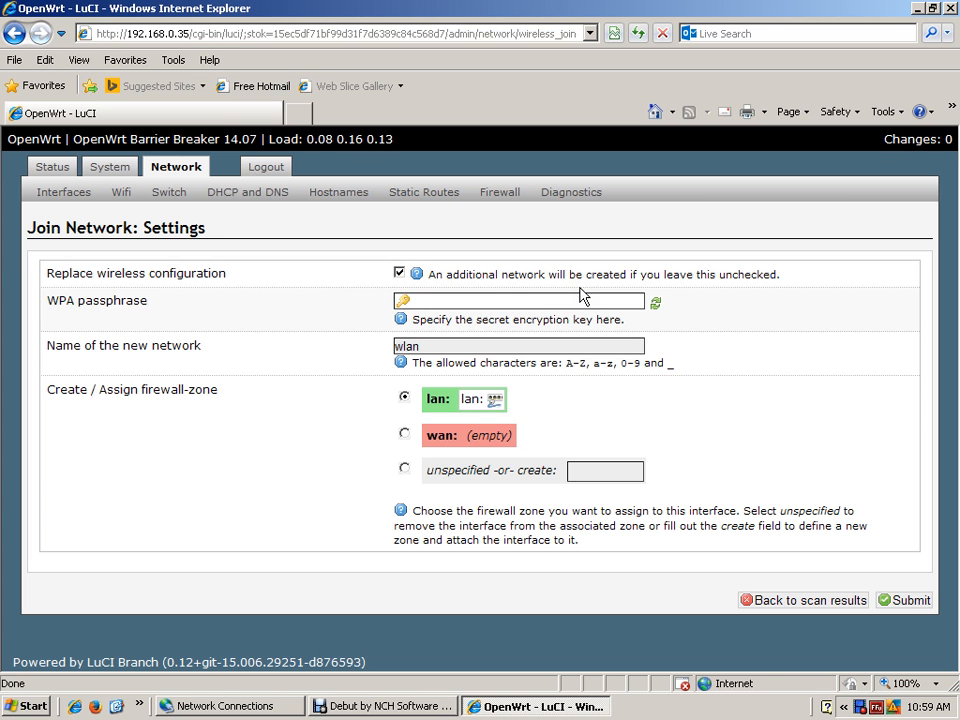
- Enter the WPA passphrase for the TP-LINK_WR1043ND network and submit the join settings
click(436, 304)
click(420, 313)
text(1)
text(1234678)
click(397, 303)
key(Delete)
key(Delete)
key(Delete)
key(Delete)
key(Delete)
key(Delete)
key(Delete)
key(Delete)
text(123456789)
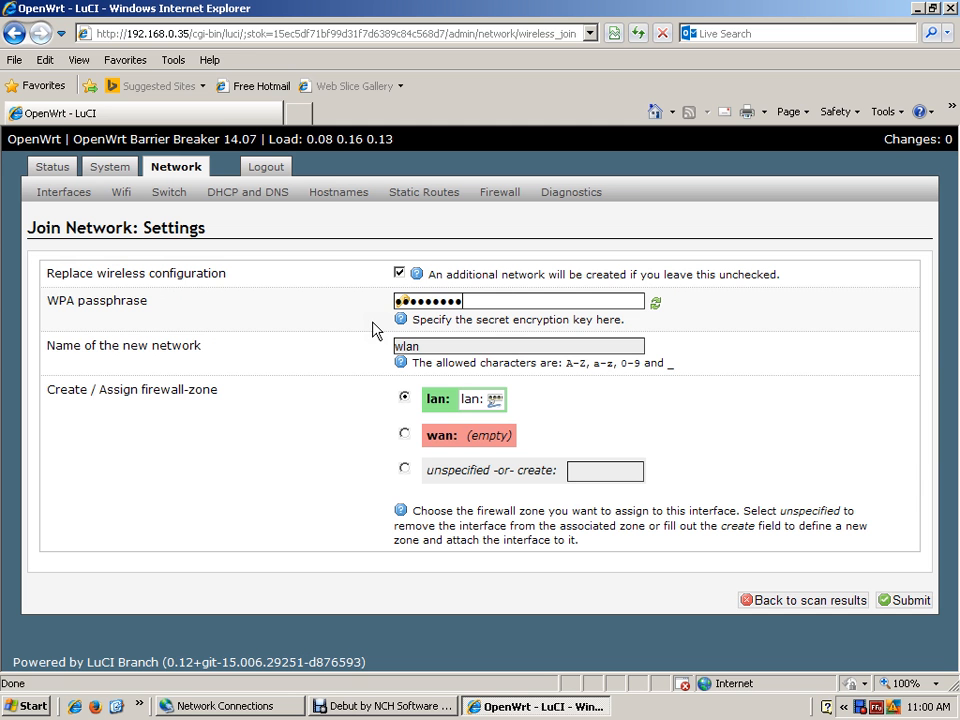
text(0)
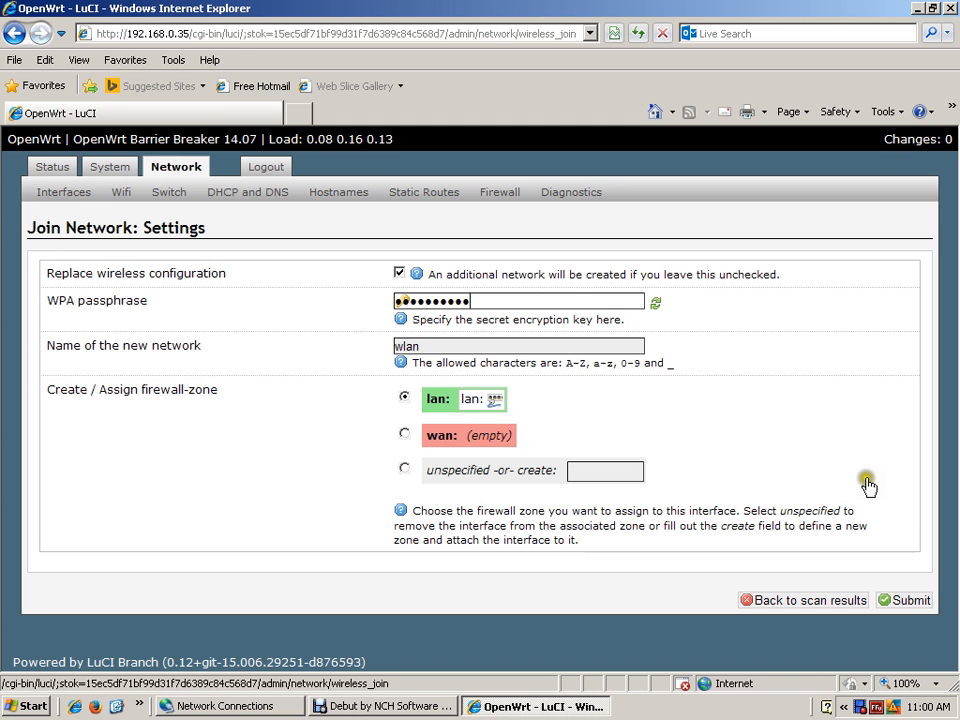
click(904, 600)
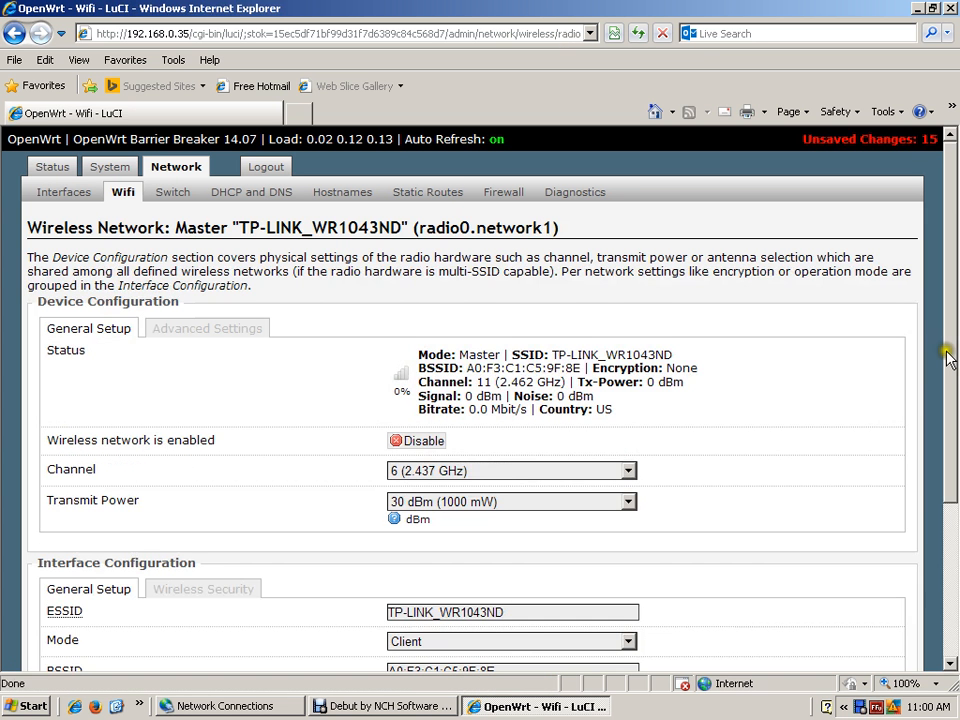
- Review the device and interface configuration of the TP-LINK_WR1043ND client connection, then save and apply it
drag(948, 357, 957, 469)
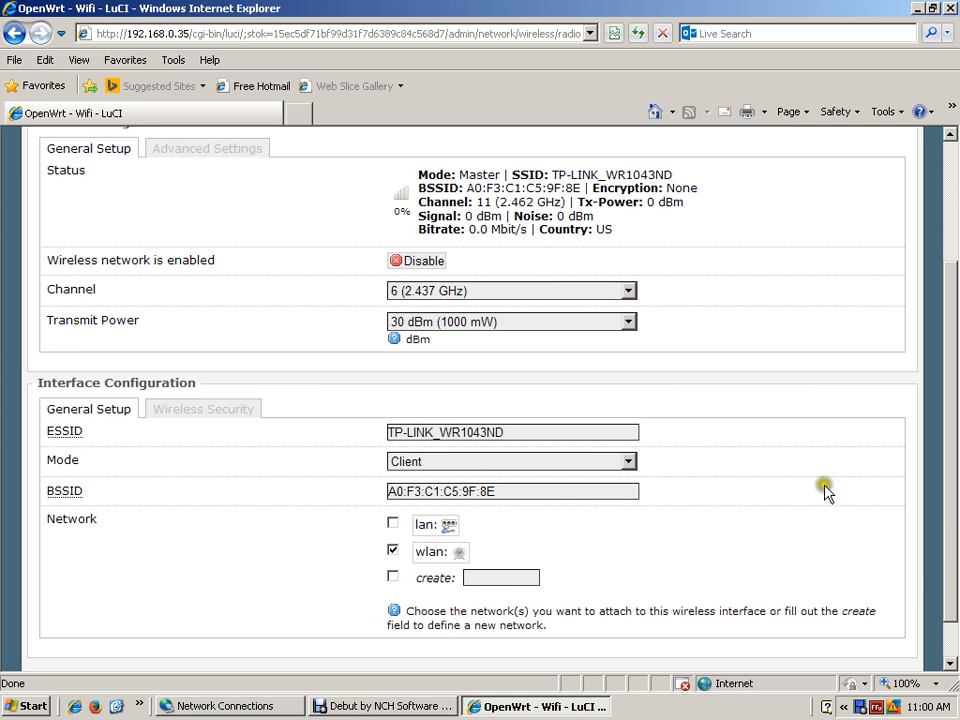
scroll(825, 490, down, 1)
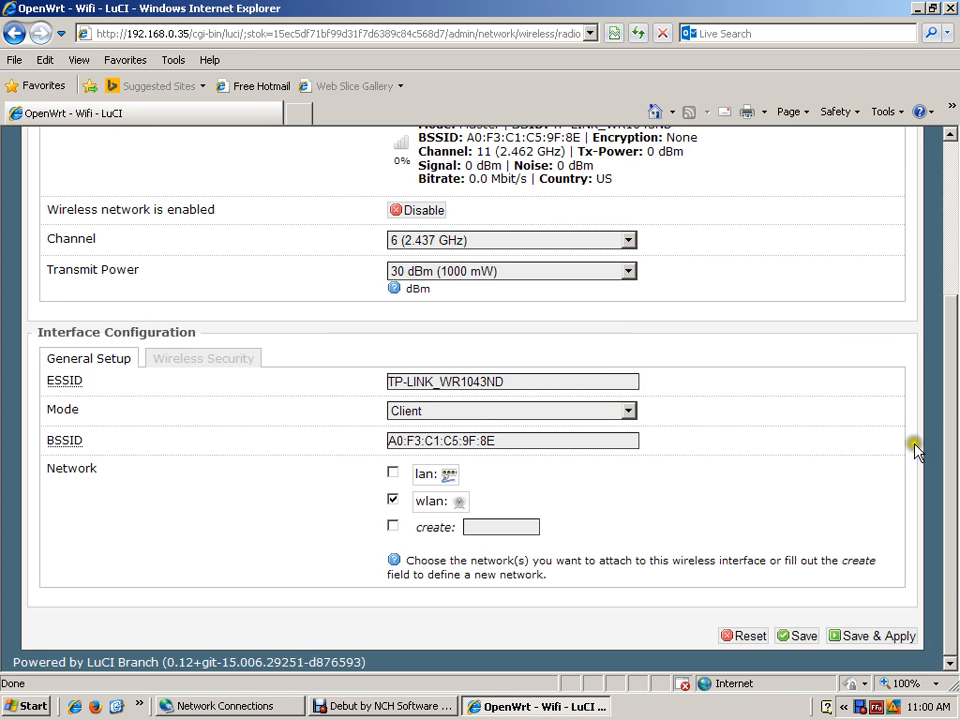
click(865, 646)
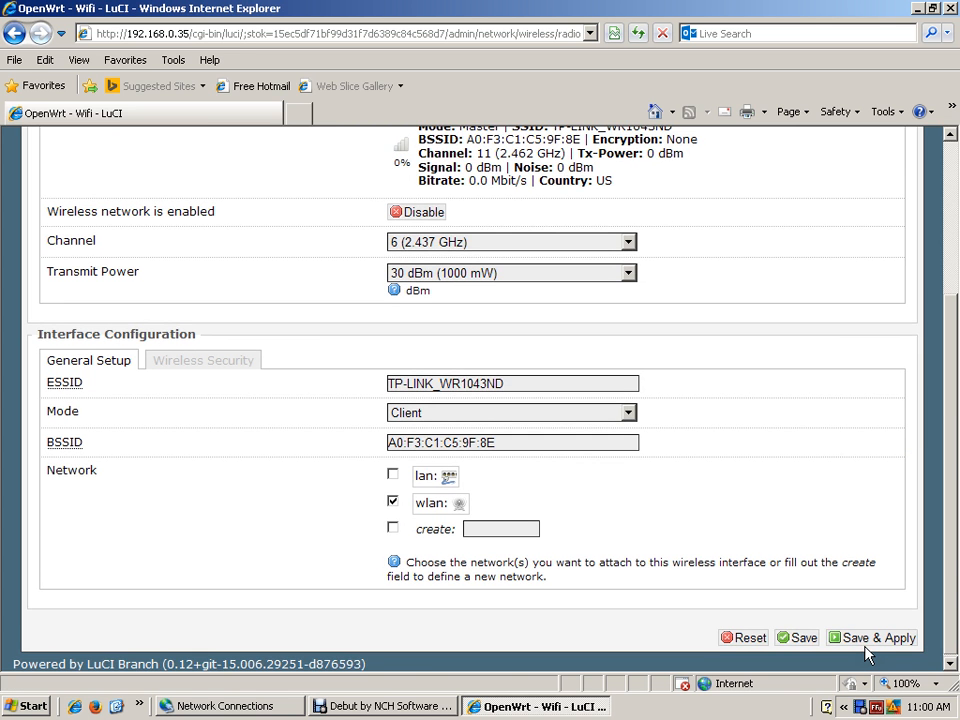
scroll(410, 307, up, 3)
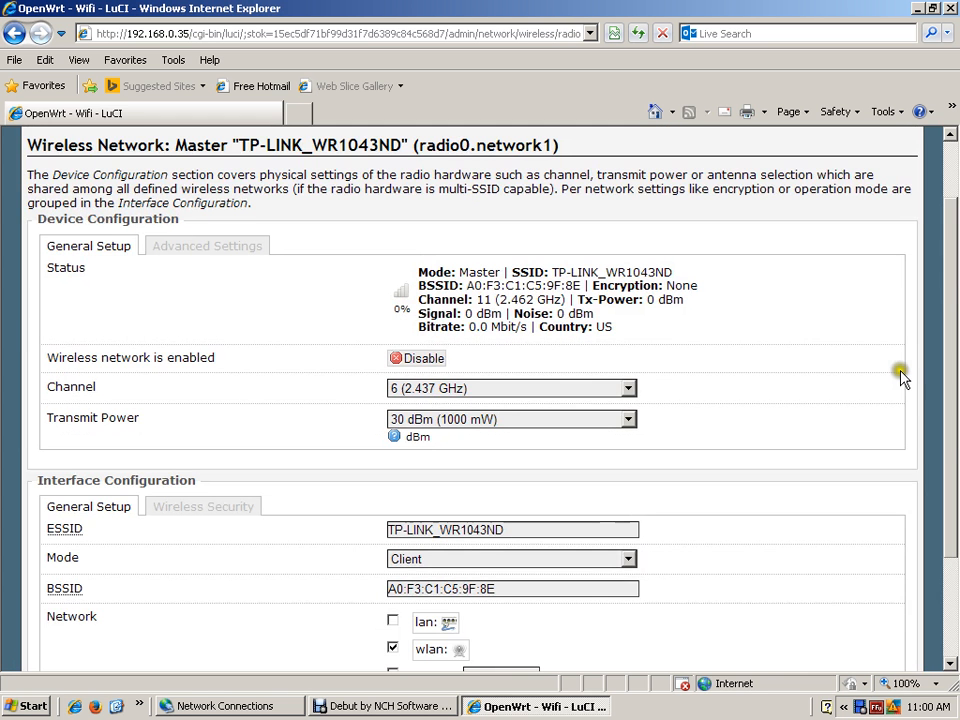
drag(954, 290, 955, 432)
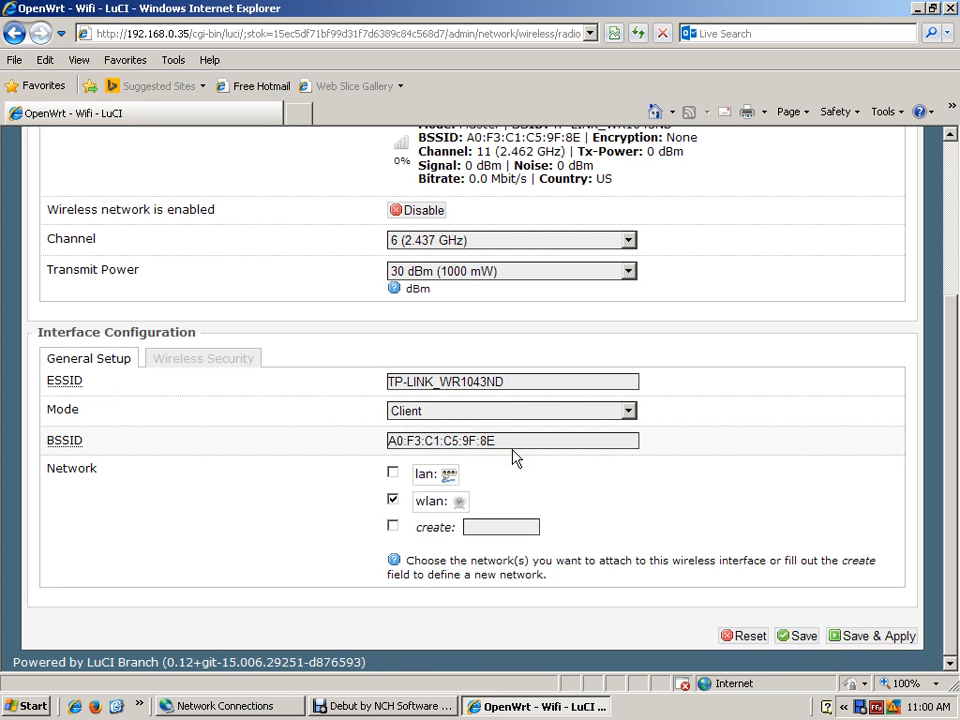
click(440, 546)
scroll(755, 476, up, 5)
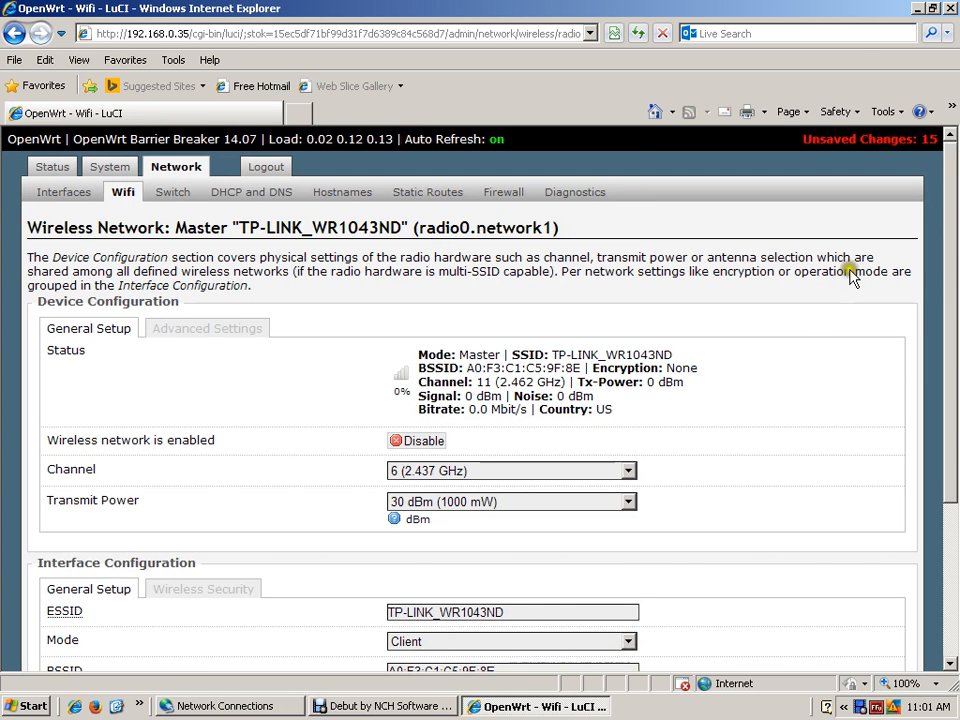
click(933, 443)
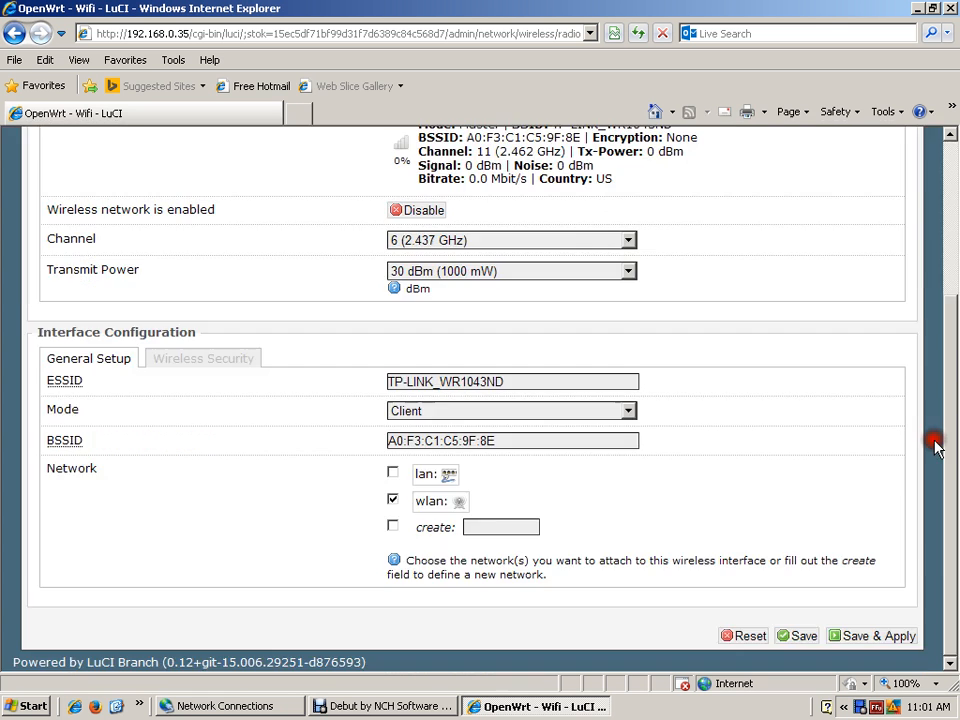
click(871, 637)
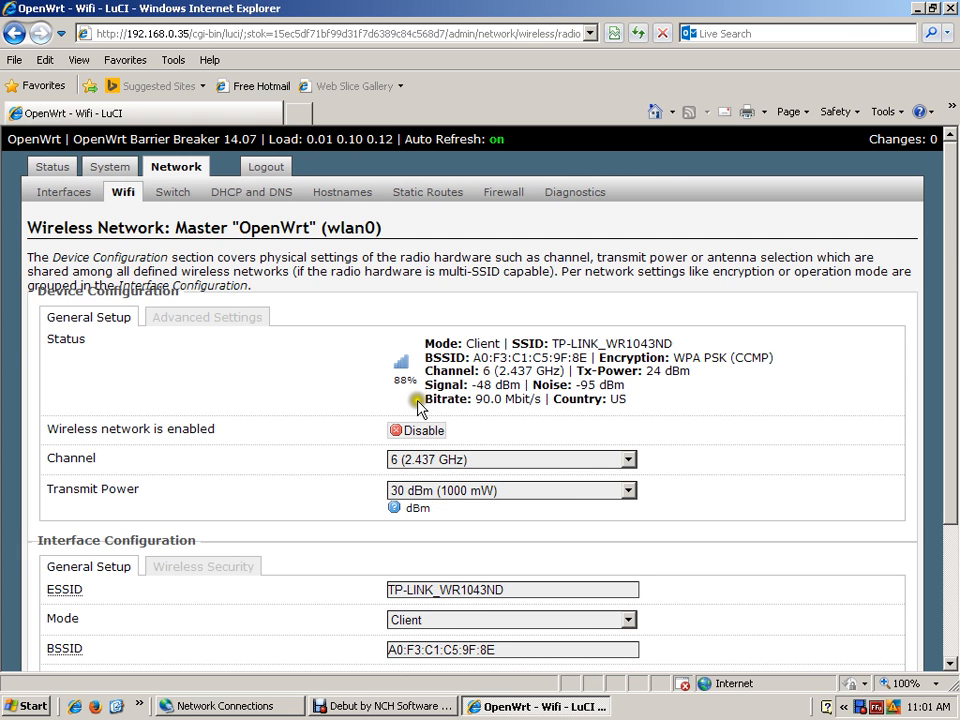
- Set input, output and forward to accept for the lan firewall zone, then save and apply the zone settings
drag(945, 460, 945, 571)
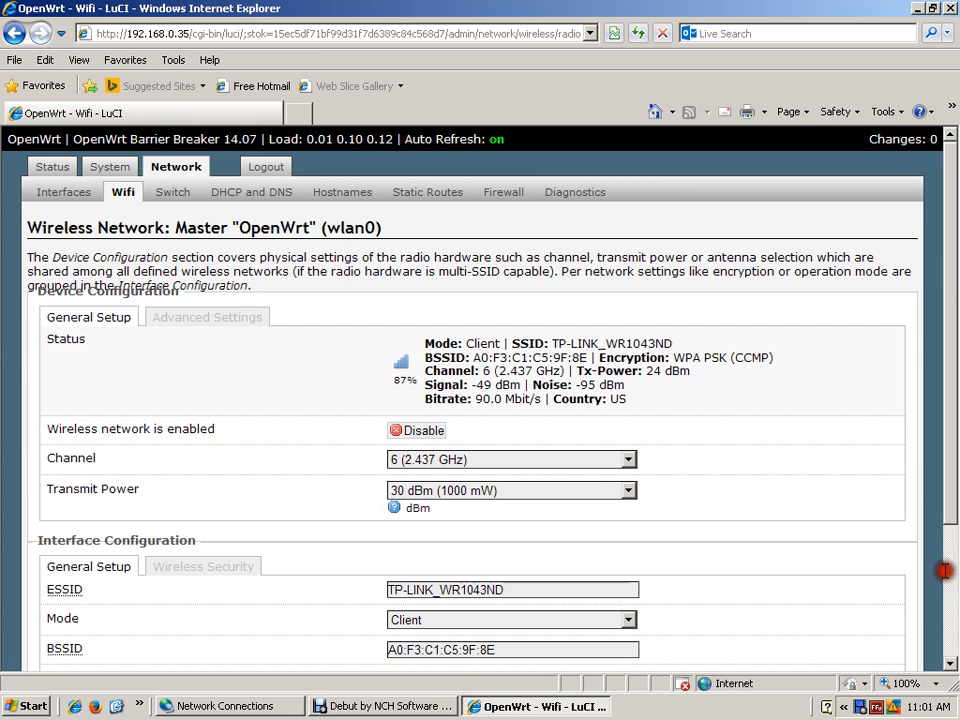
click(502, 193)
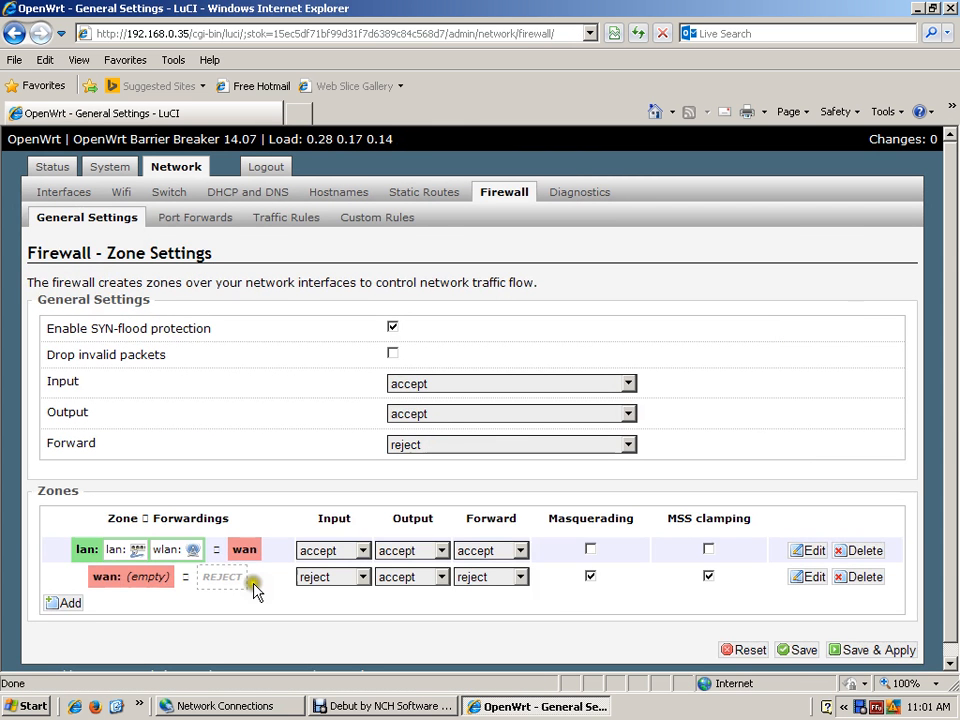
click(362, 551)
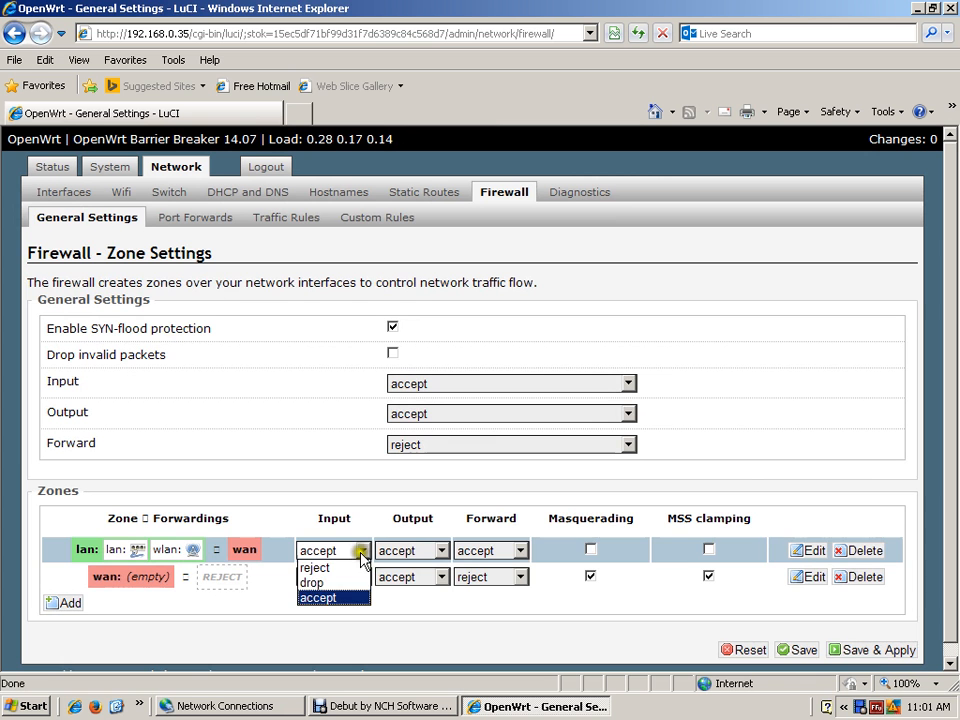
click(338, 598)
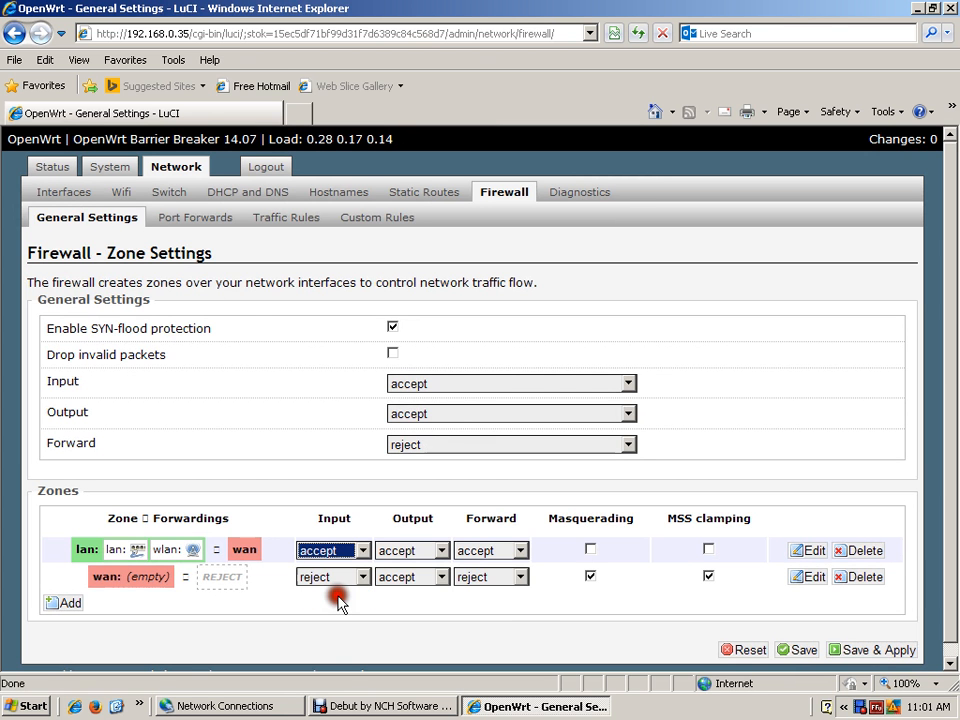
click(441, 551)
click(414, 596)
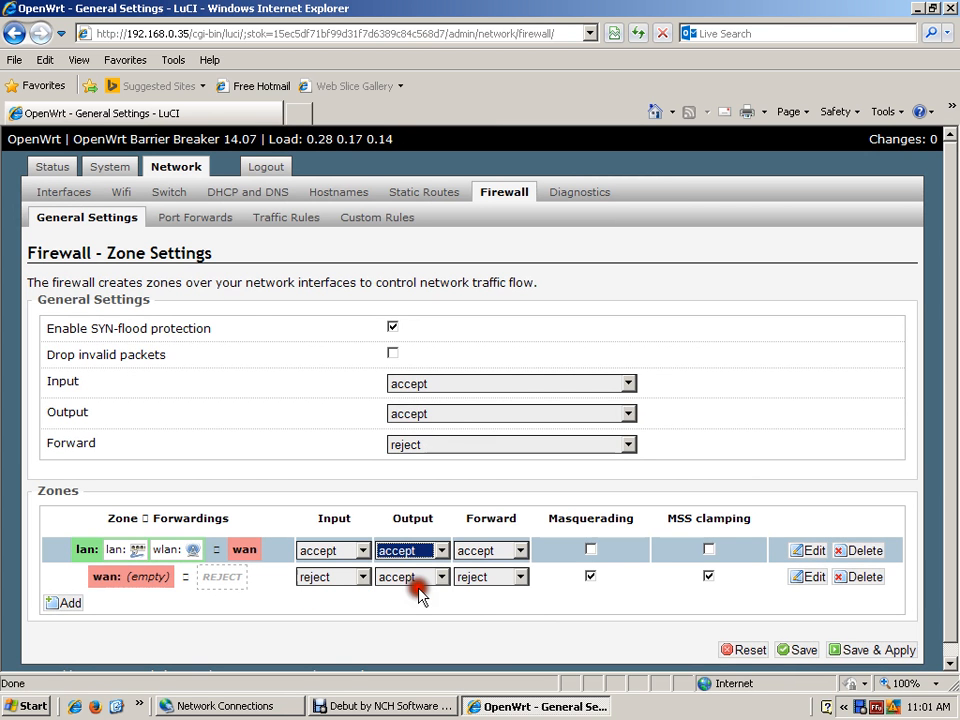
click(520, 550)
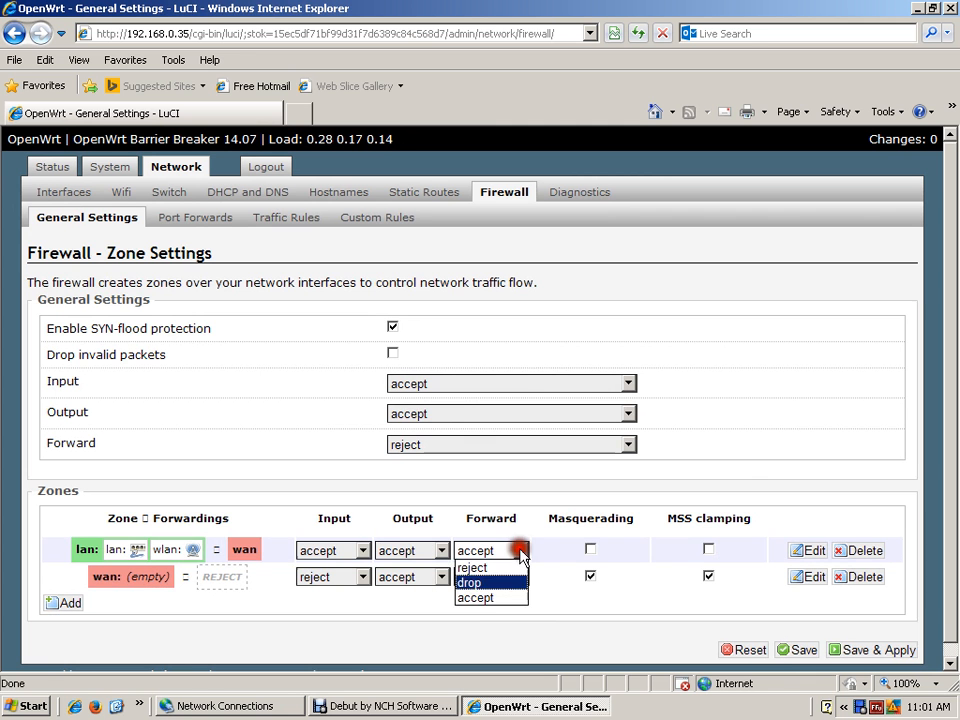
click(484, 598)
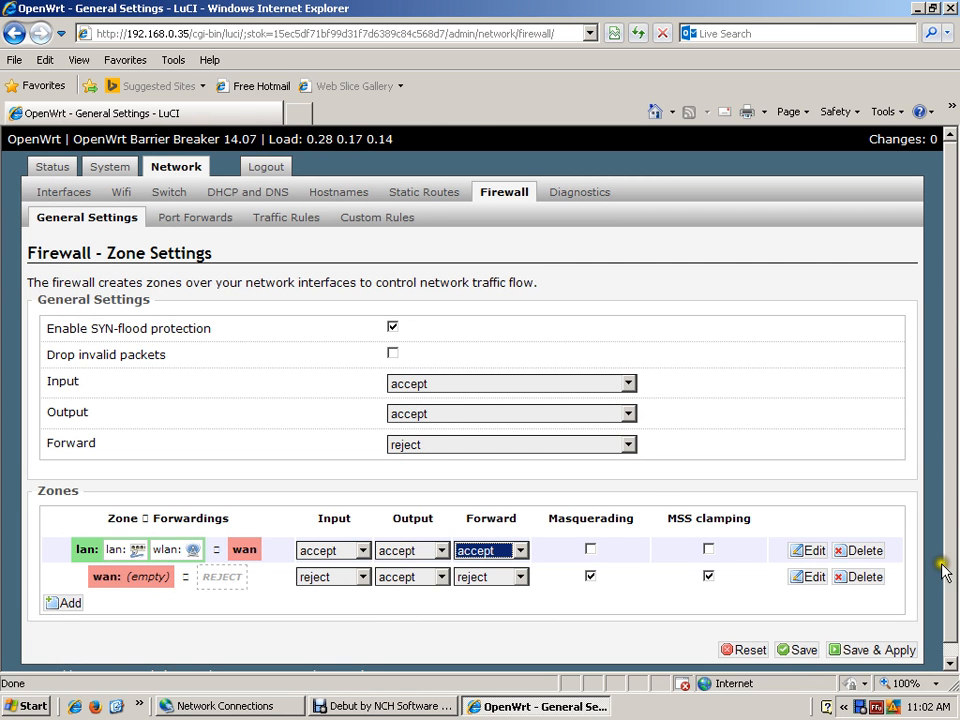
scroll(945, 568, down, 1)
click(870, 636)
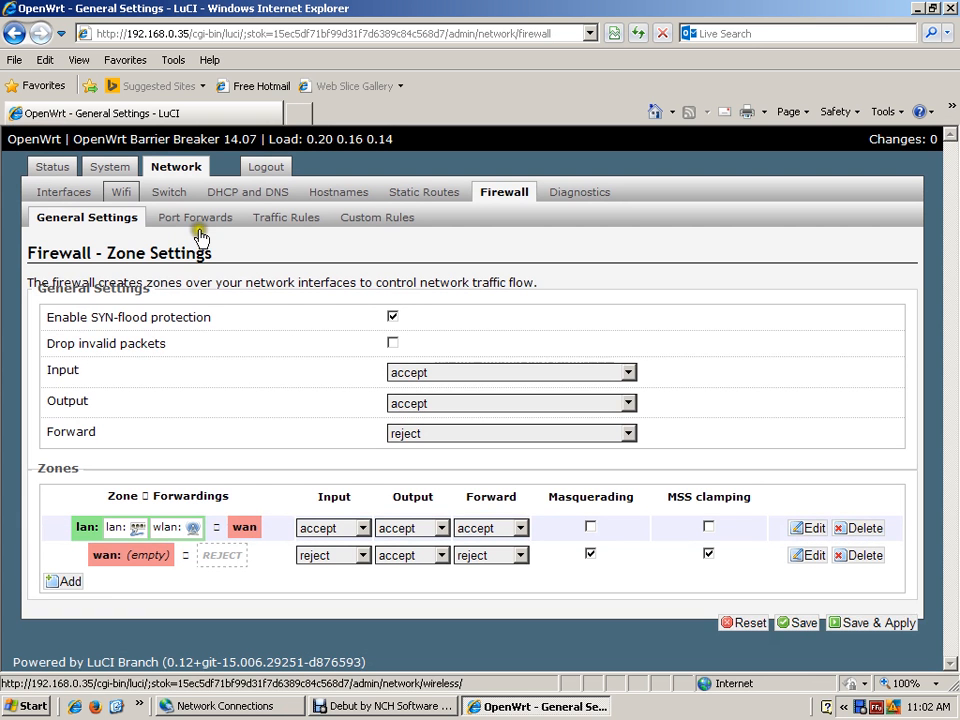
- Add a new network interface and name it relay
click(74, 197)
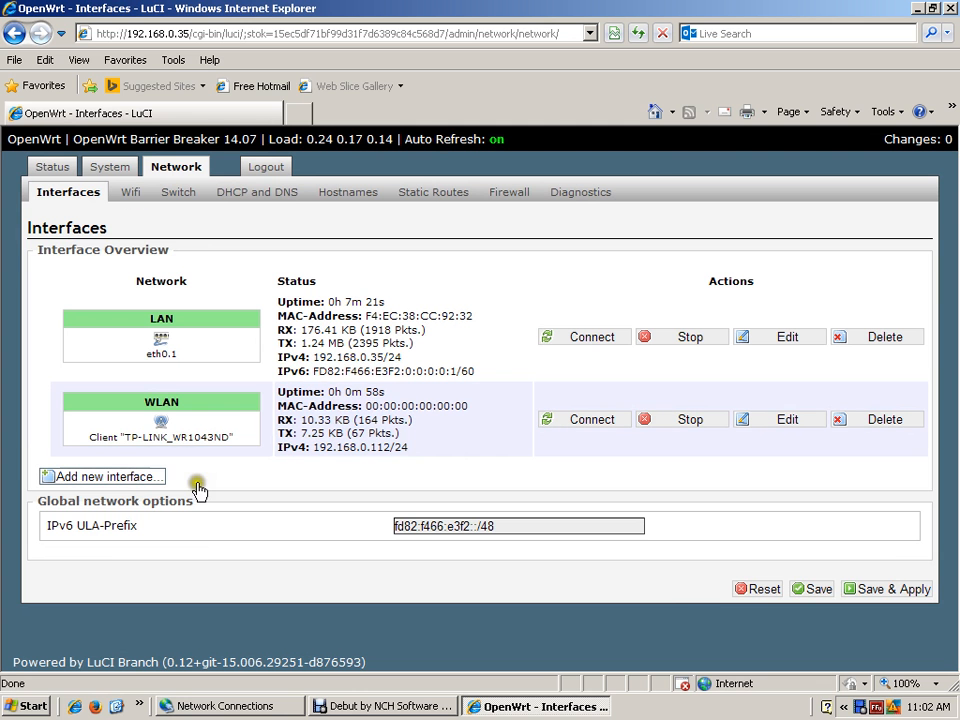
click(141, 488)
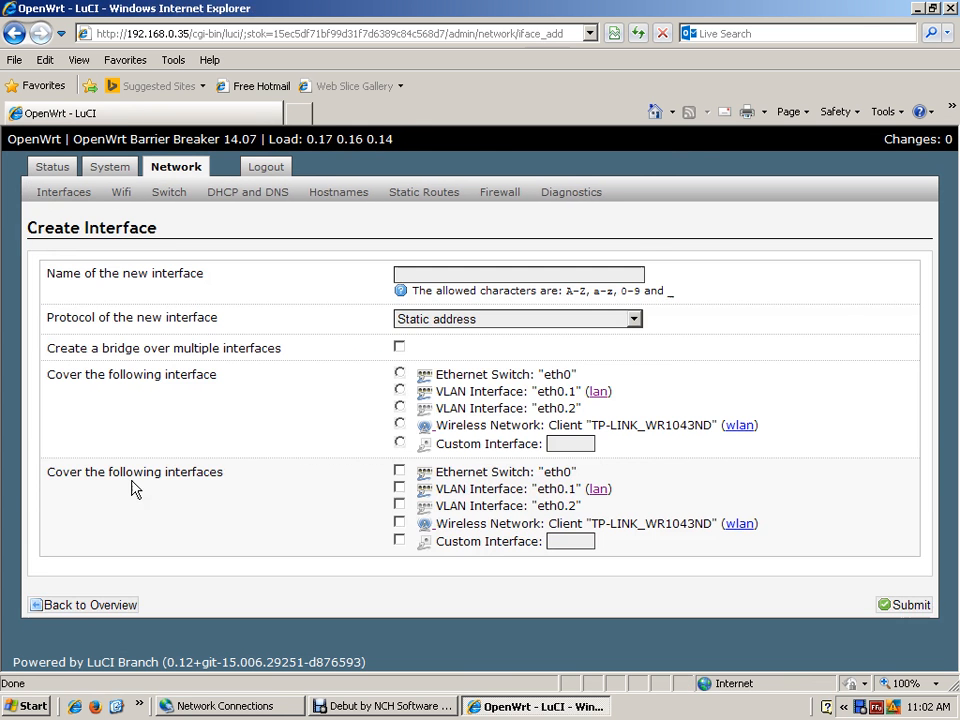
click(239, 463)
click(311, 332)
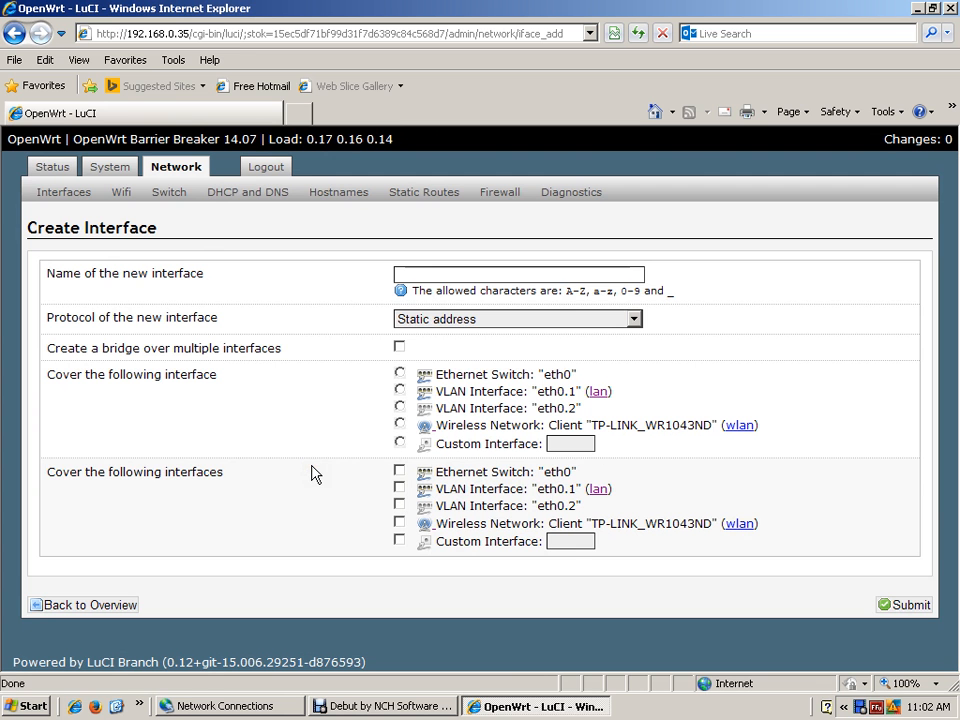
text(re)
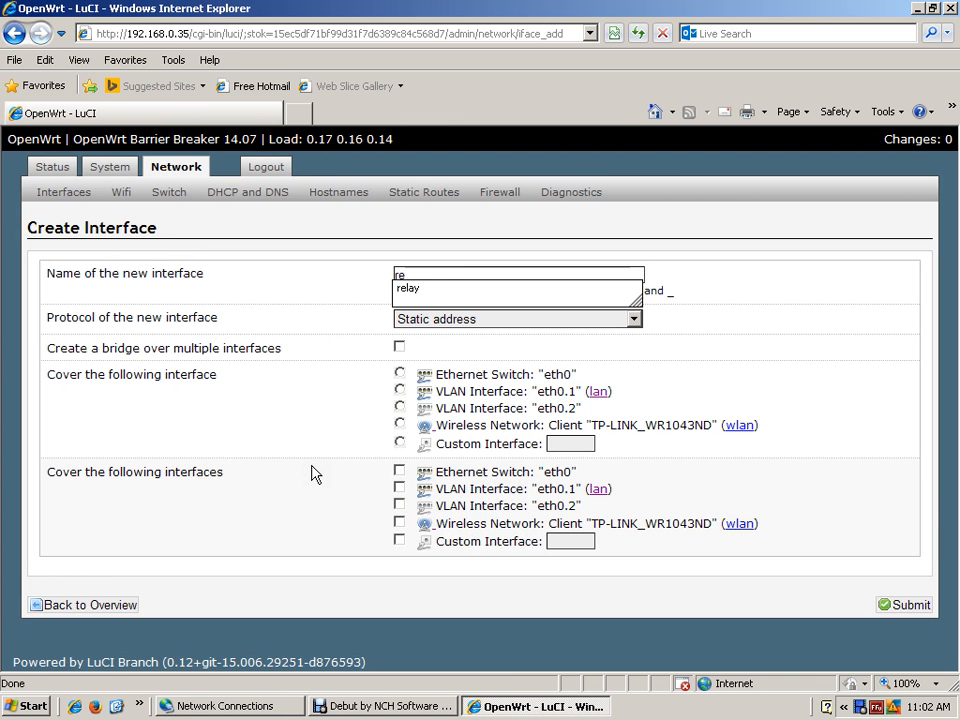
text(lay)
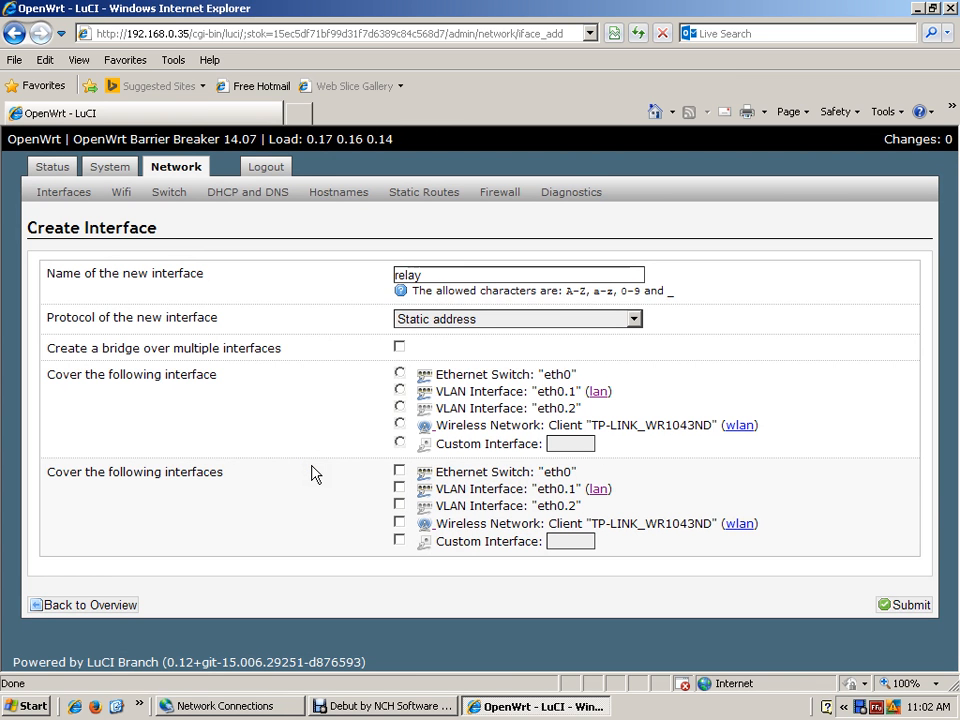
- Set the new interface's protocol to Relay bridge and submit it
click(624, 343)
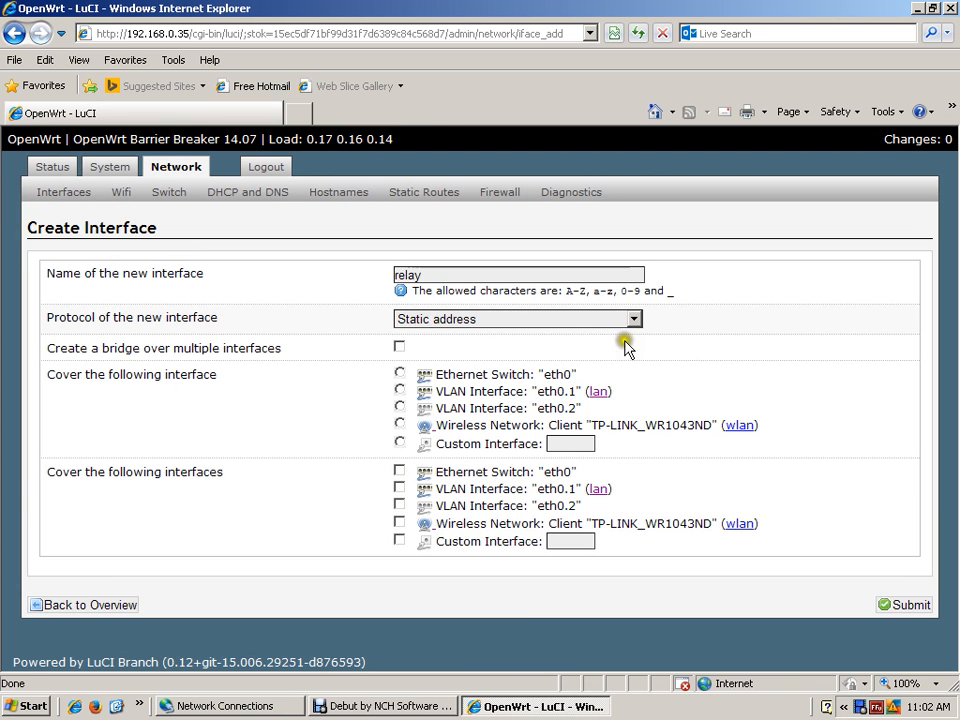
click(632, 320)
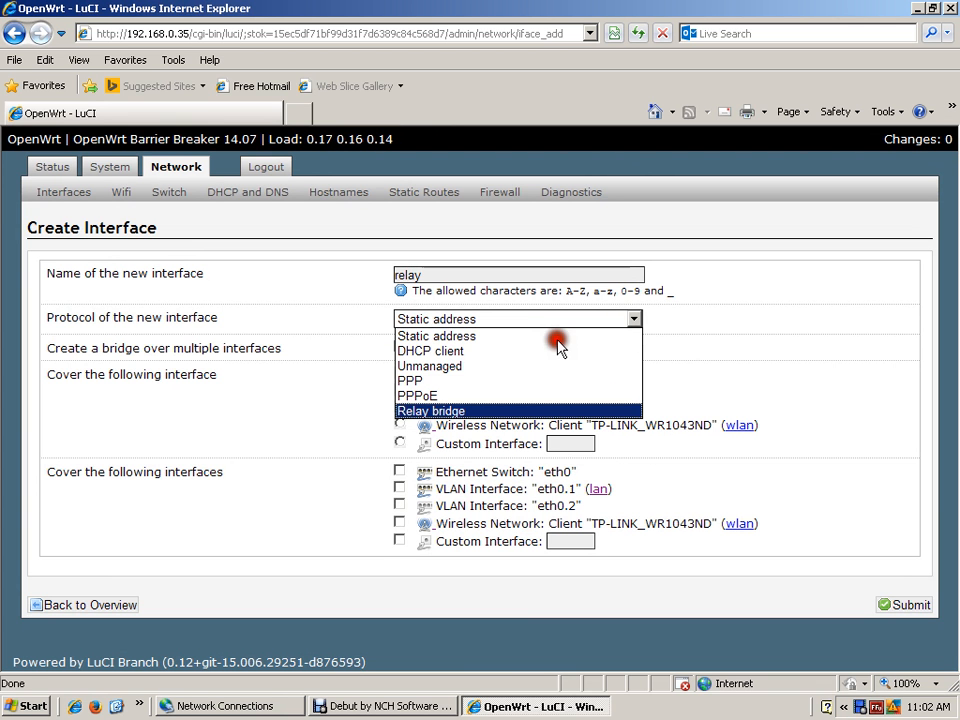
click(461, 411)
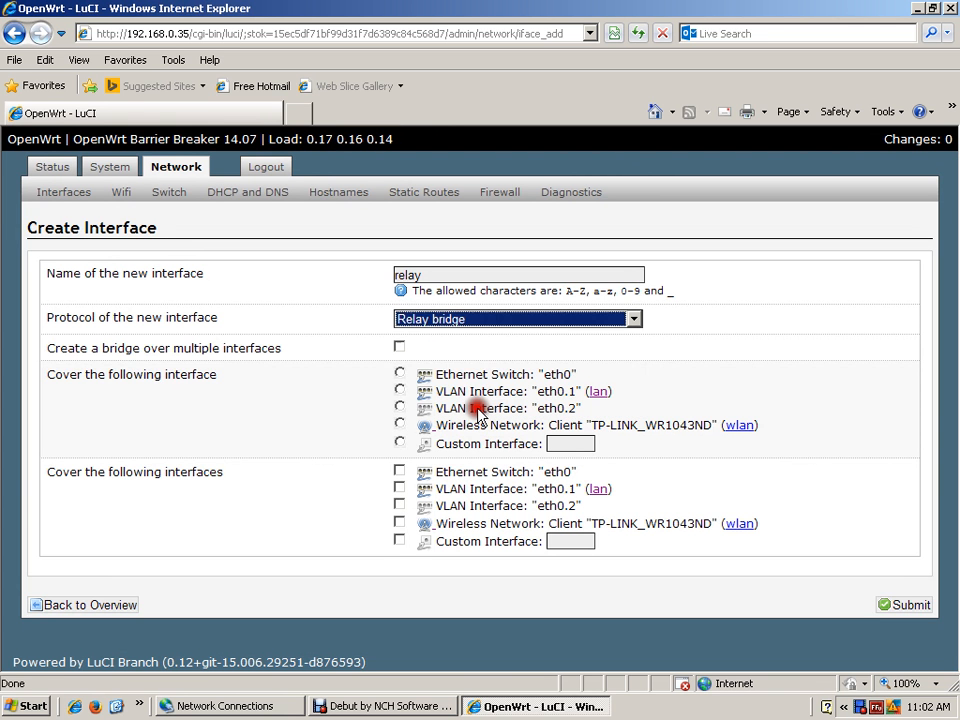
click(890, 607)
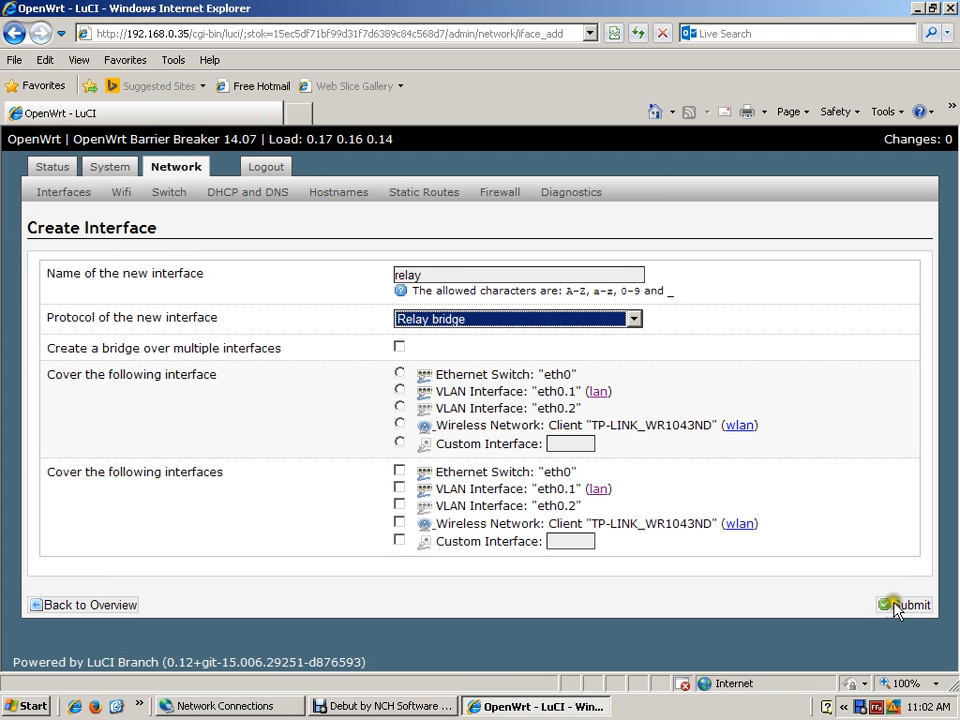
click(876, 610)
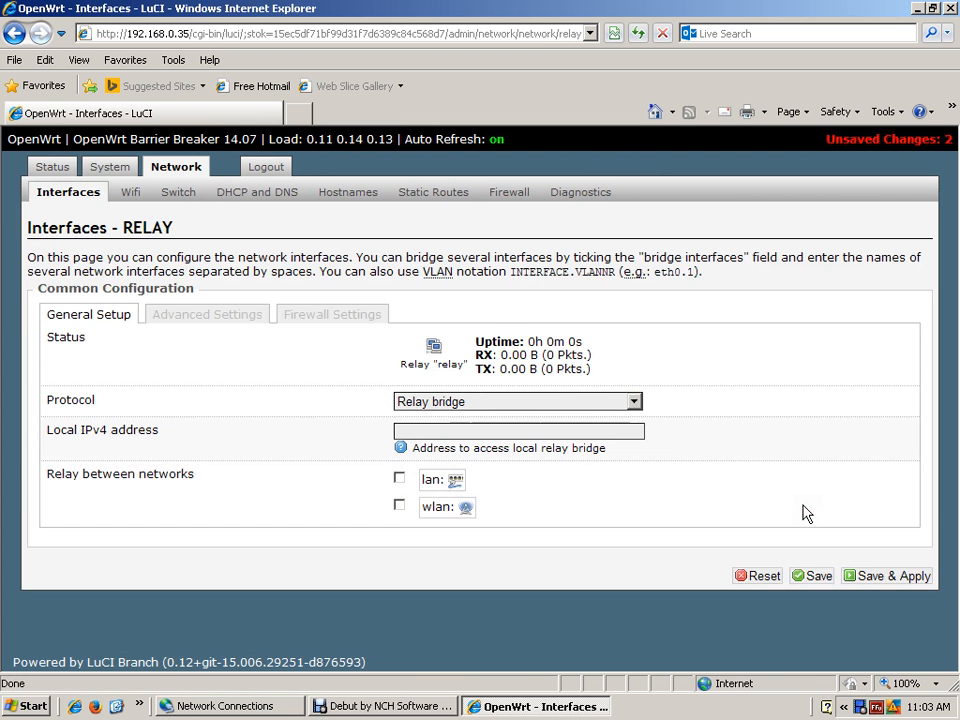
- Enable relaying between the lan and wlan networks for the relay interface, then save and apply
click(459, 440)
click(130, 501)
click(399, 478)
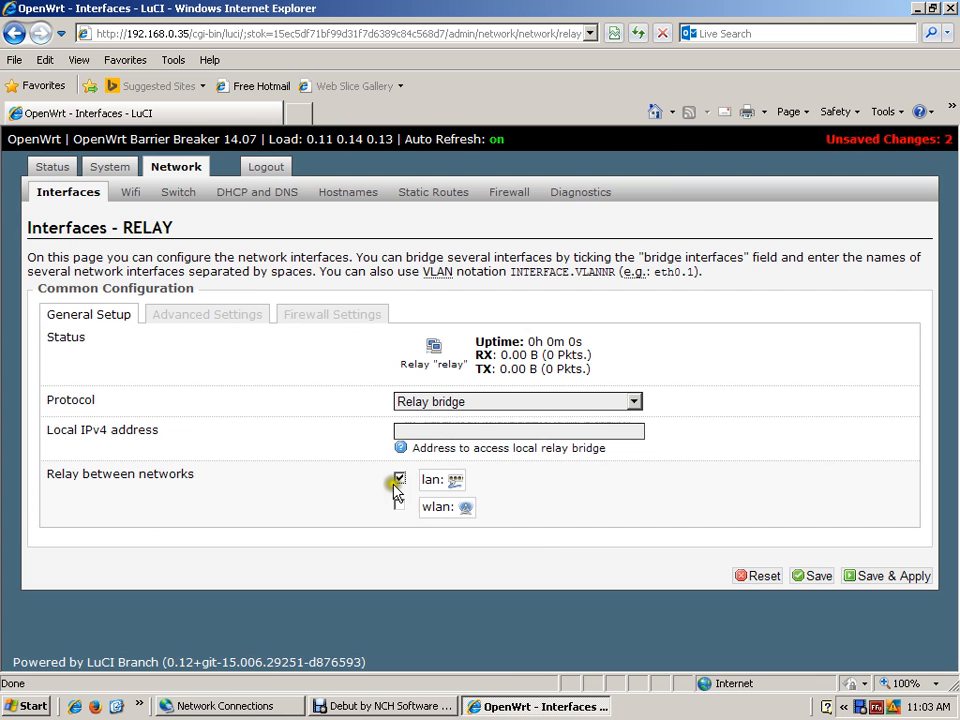
click(399, 505)
click(532, 558)
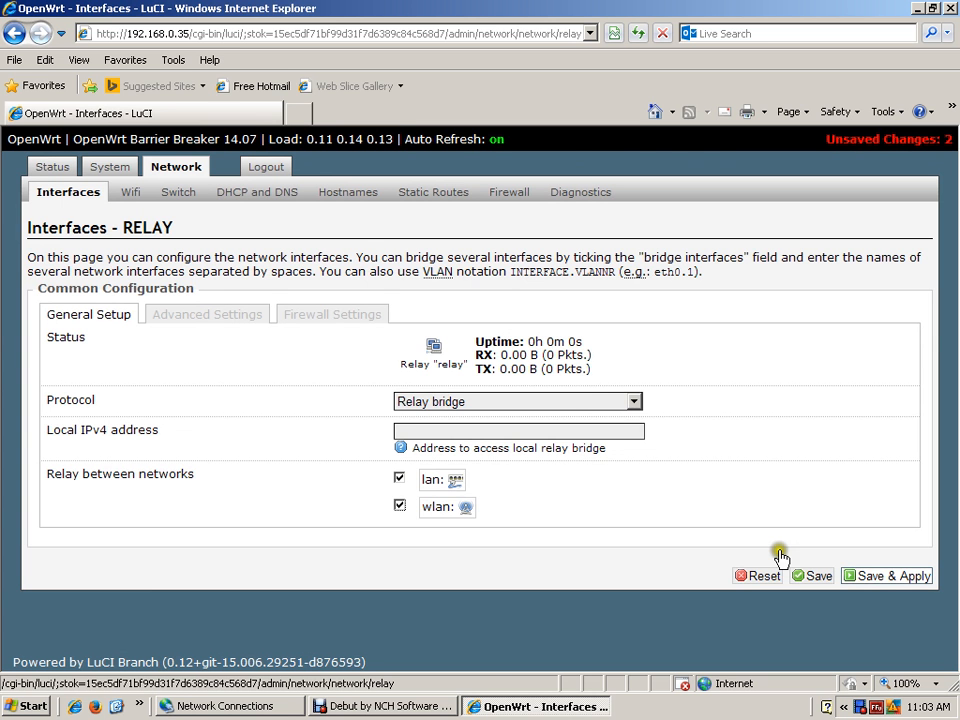
click(855, 580)
click(816, 430)
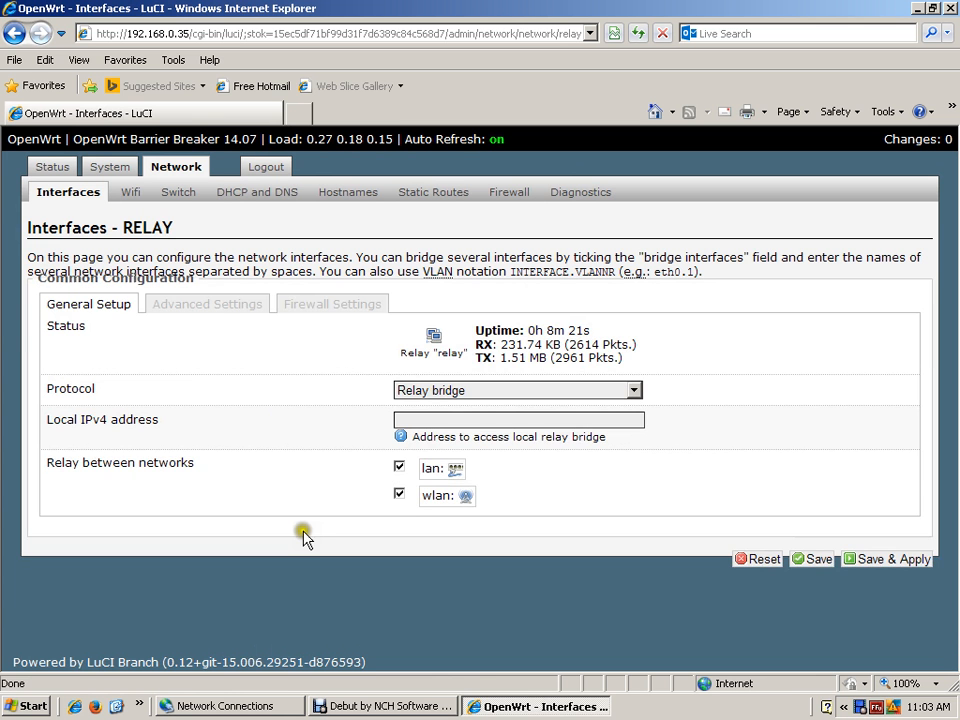
- Review the relay interface's advanced settings, the interface overview, and the relay's firewall zone assignment
click(213, 308)
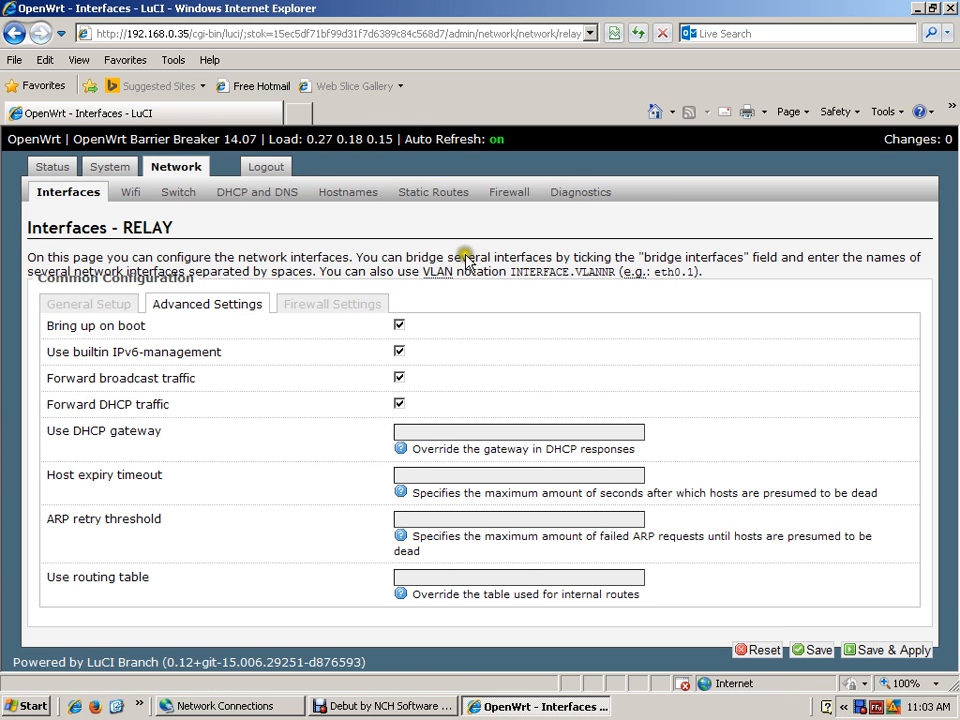
click(92, 207)
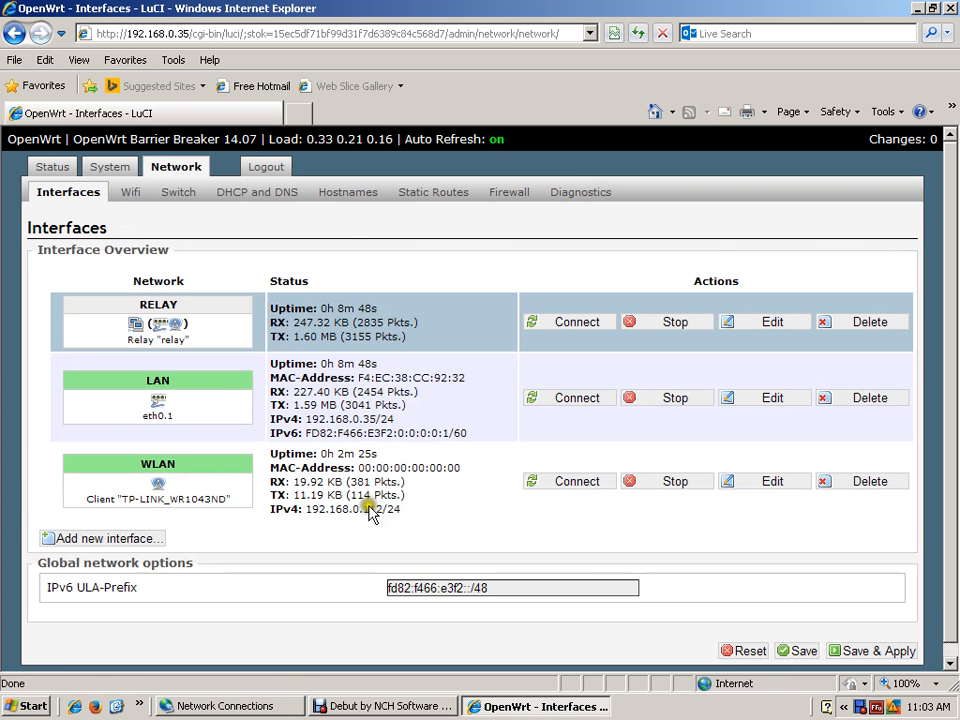
click(766, 322)
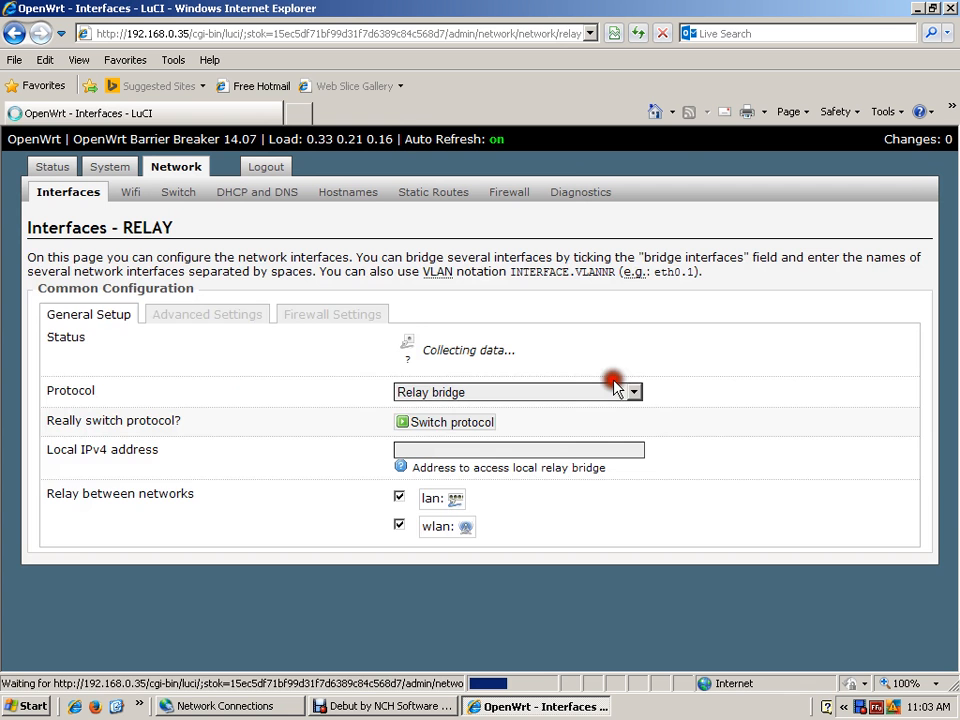
click(232, 316)
click(308, 316)
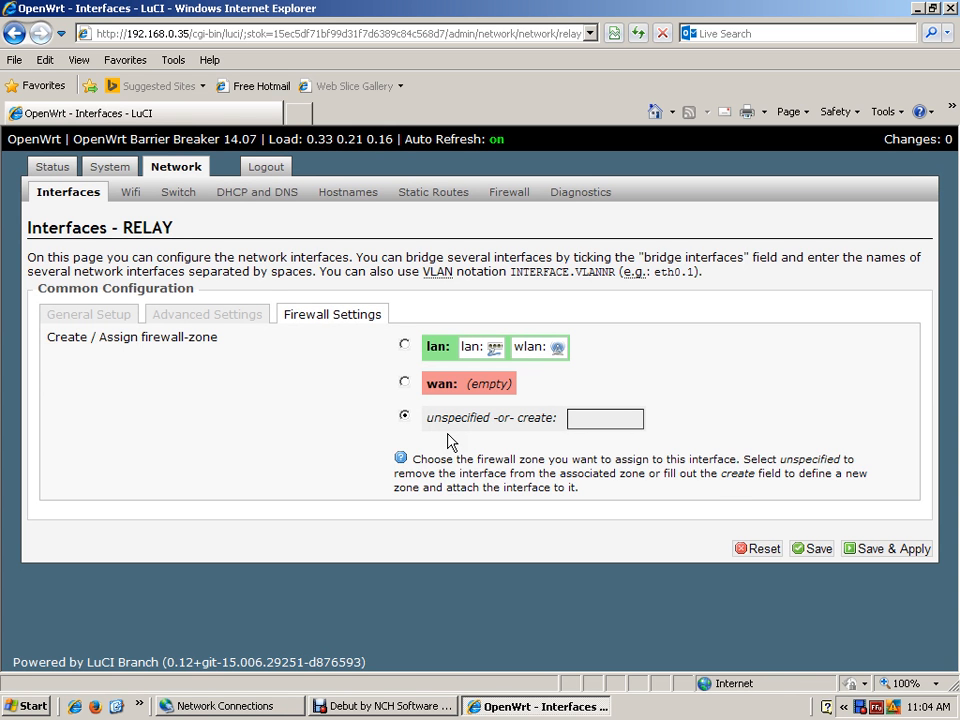
- Update the router's software package lists
click(107, 170)
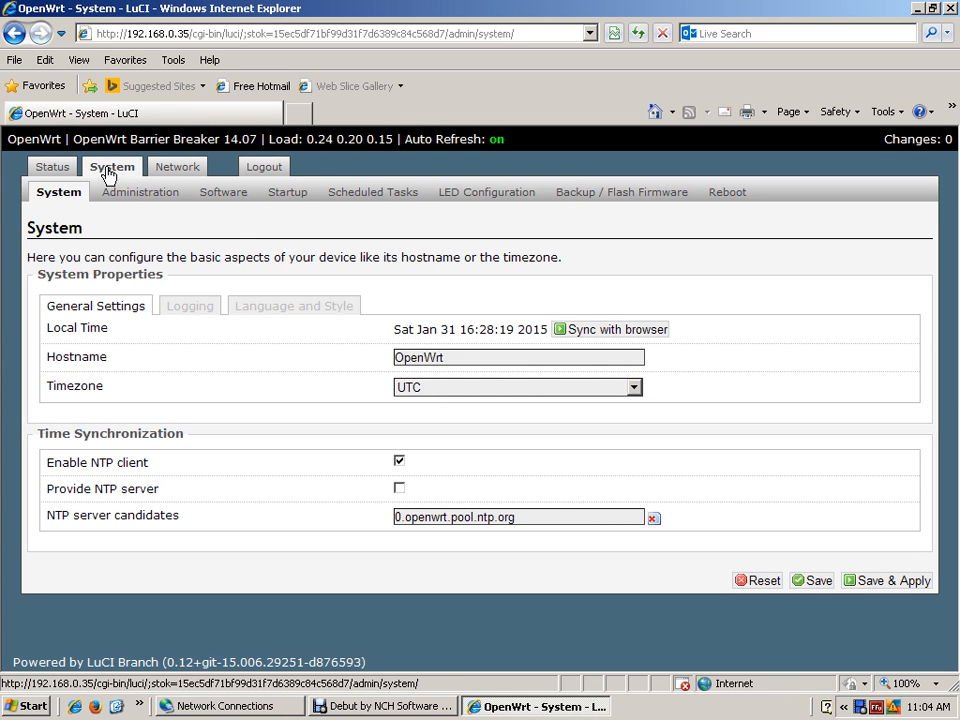
click(109, 176)
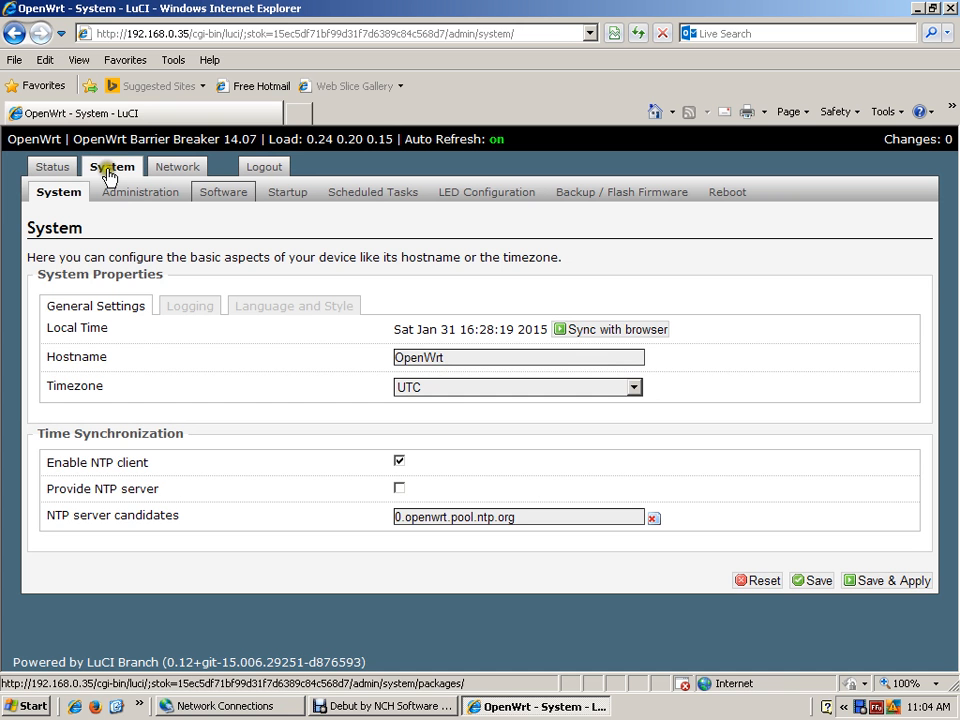
click(218, 198)
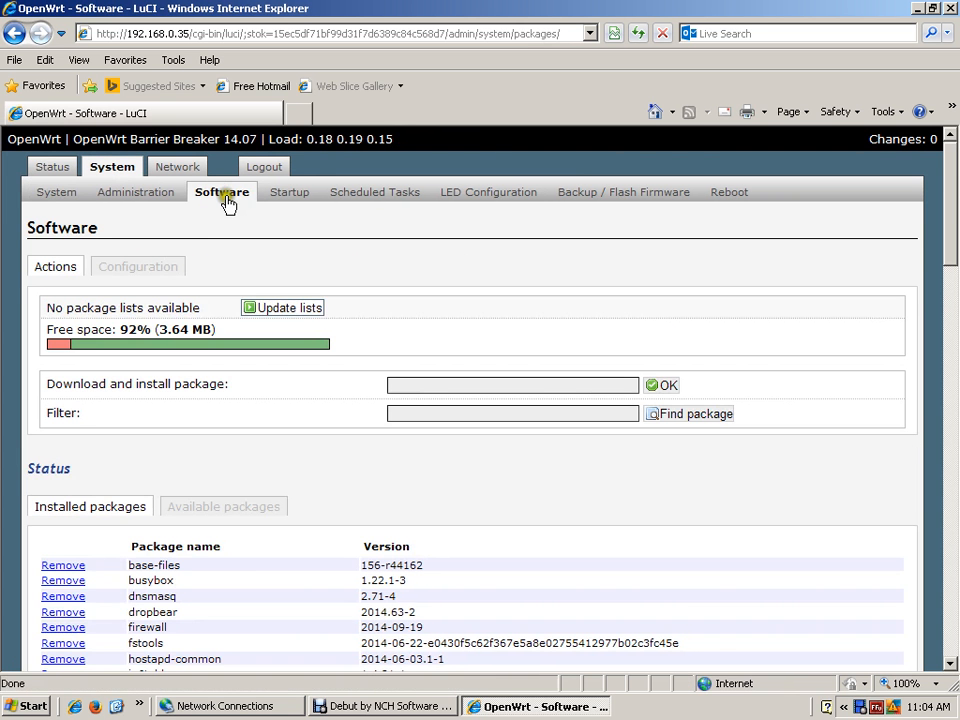
click(284, 309)
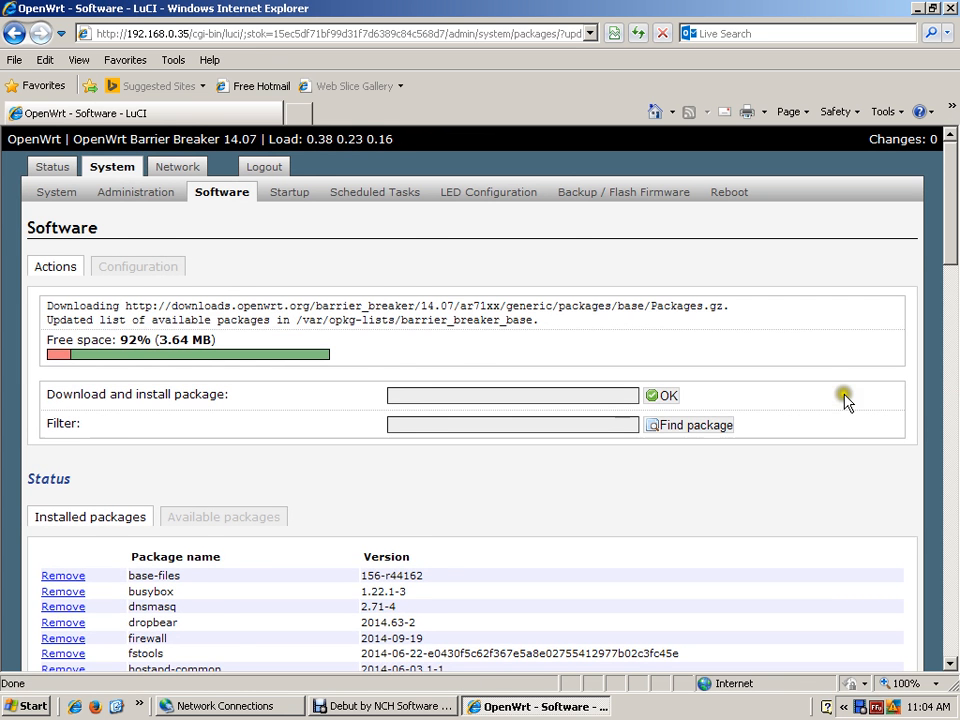
- Filter the software packages by relayd and check both the installed and available packages
drag(949, 150, 949, 246)
drag(951, 341, 951, 253)
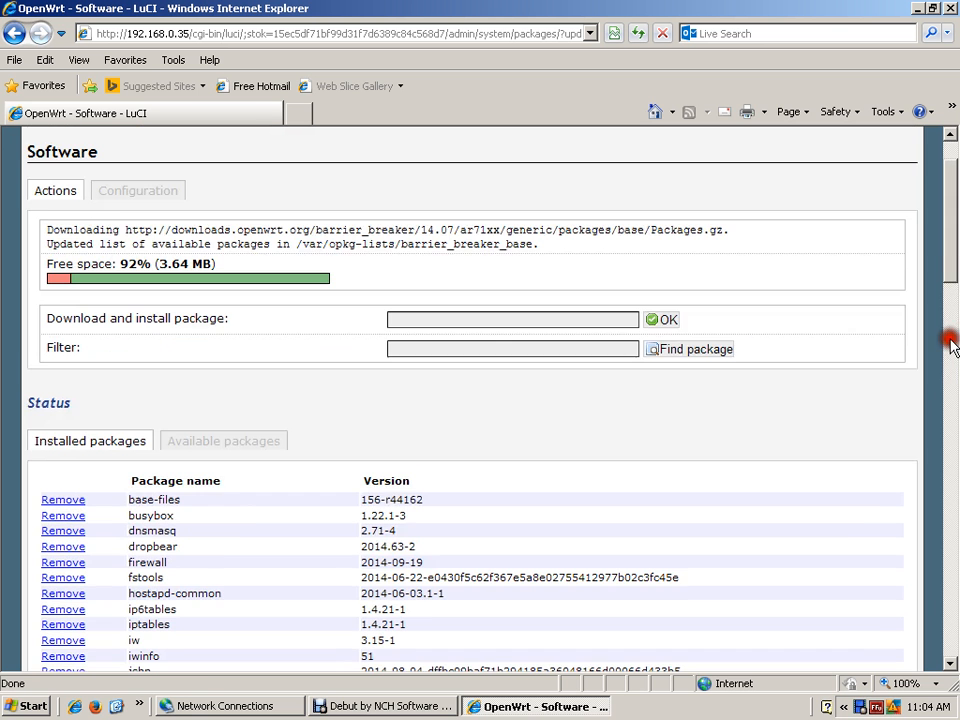
drag(952, 346, 948, 270)
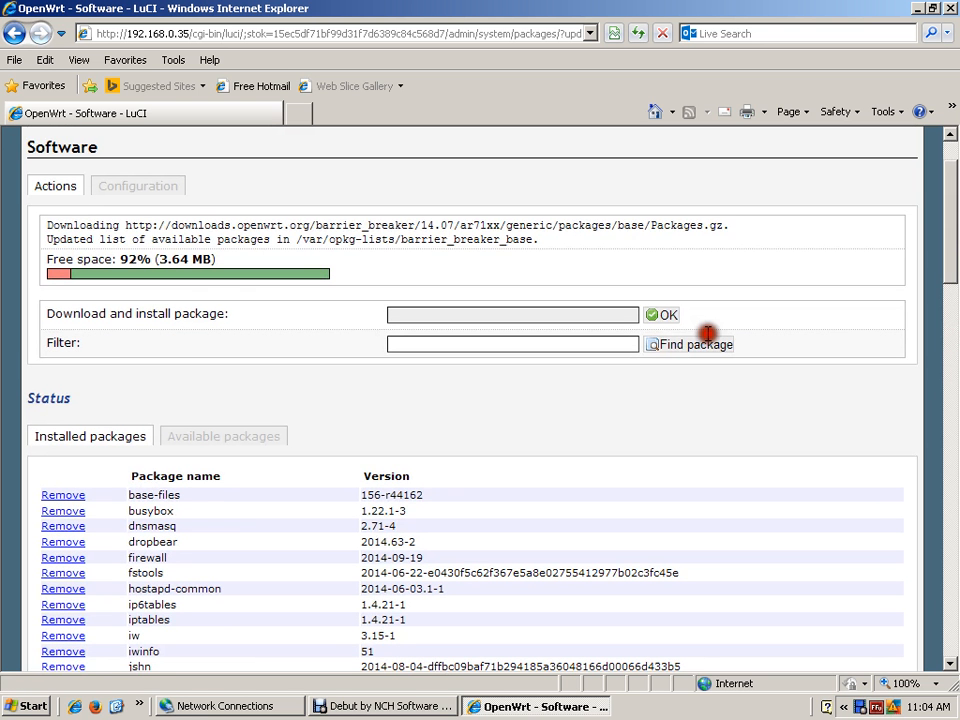
click(402, 346)
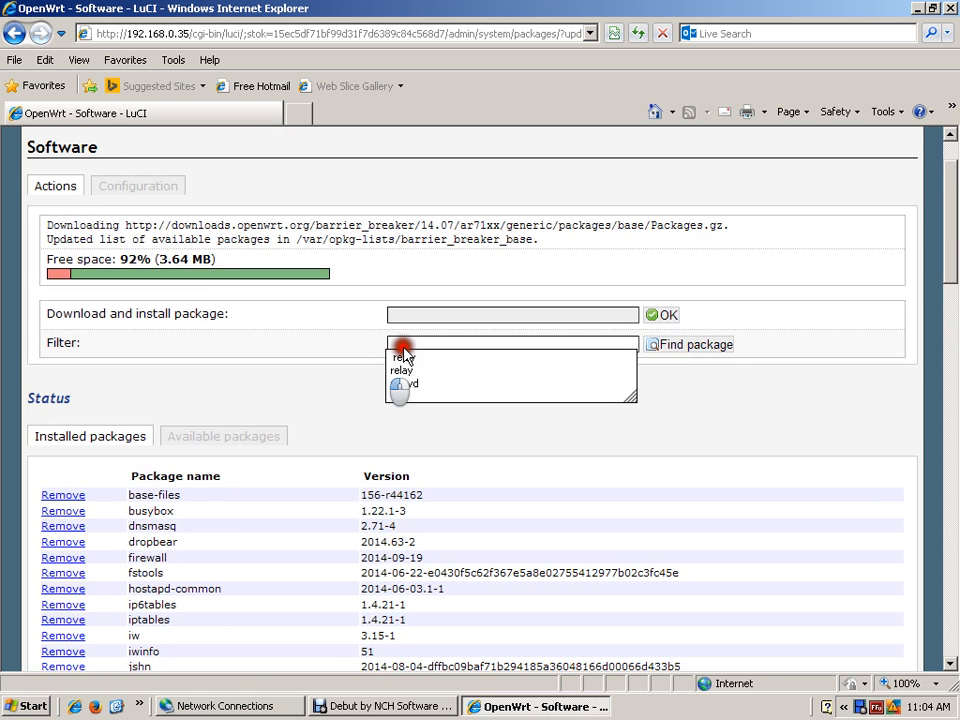
key(Return)
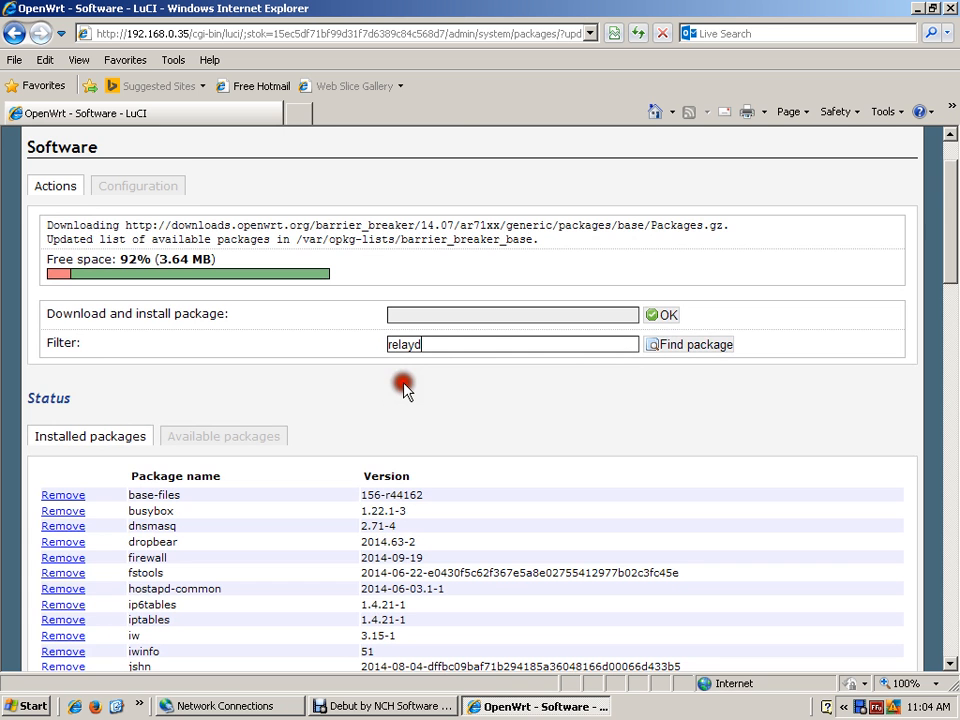
click(686, 348)
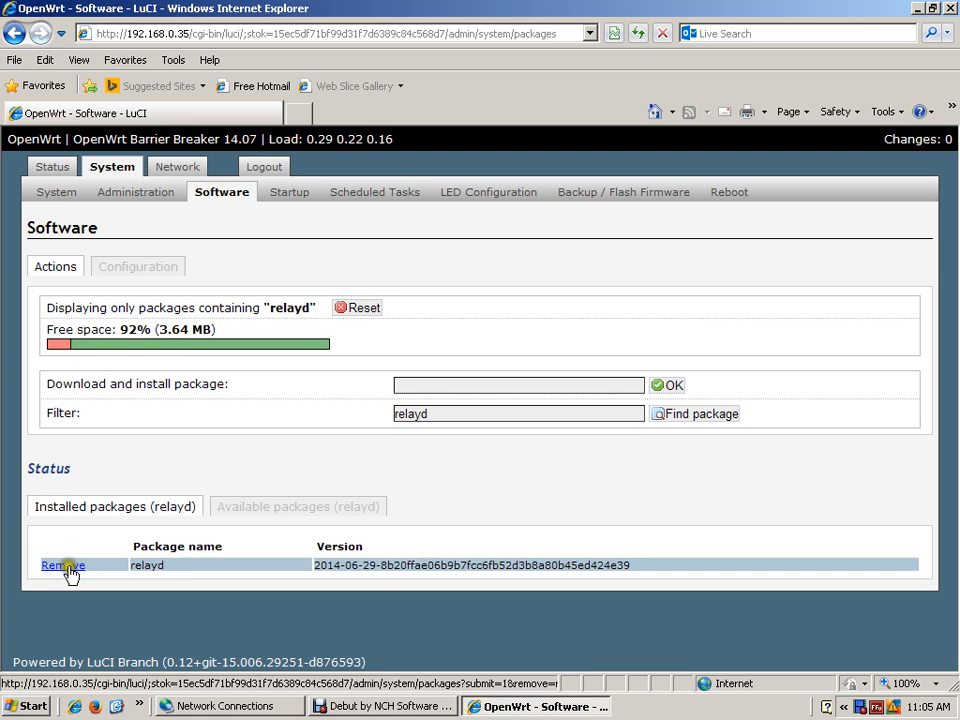
click(305, 507)
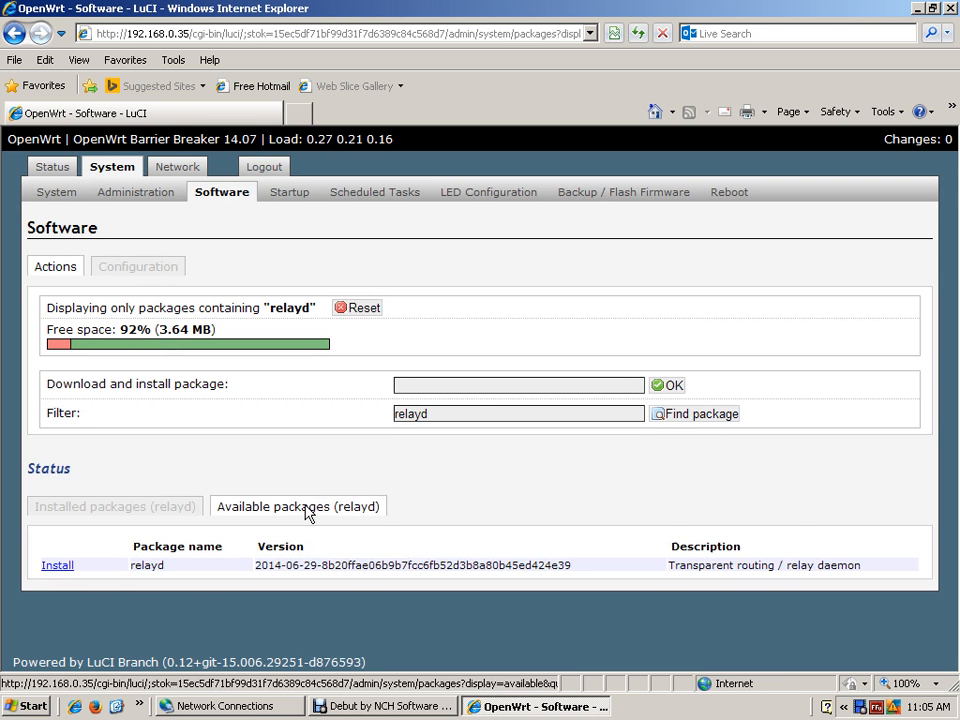
click(360, 492)
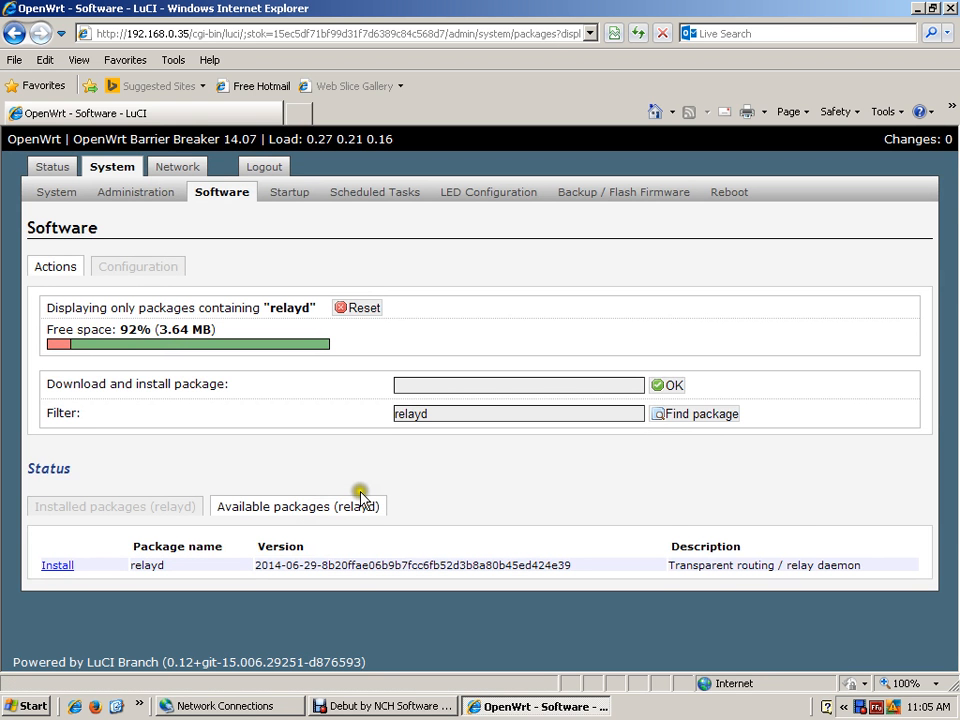
click(52, 566)
click(524, 472)
click(276, 484)
click(386, 313)
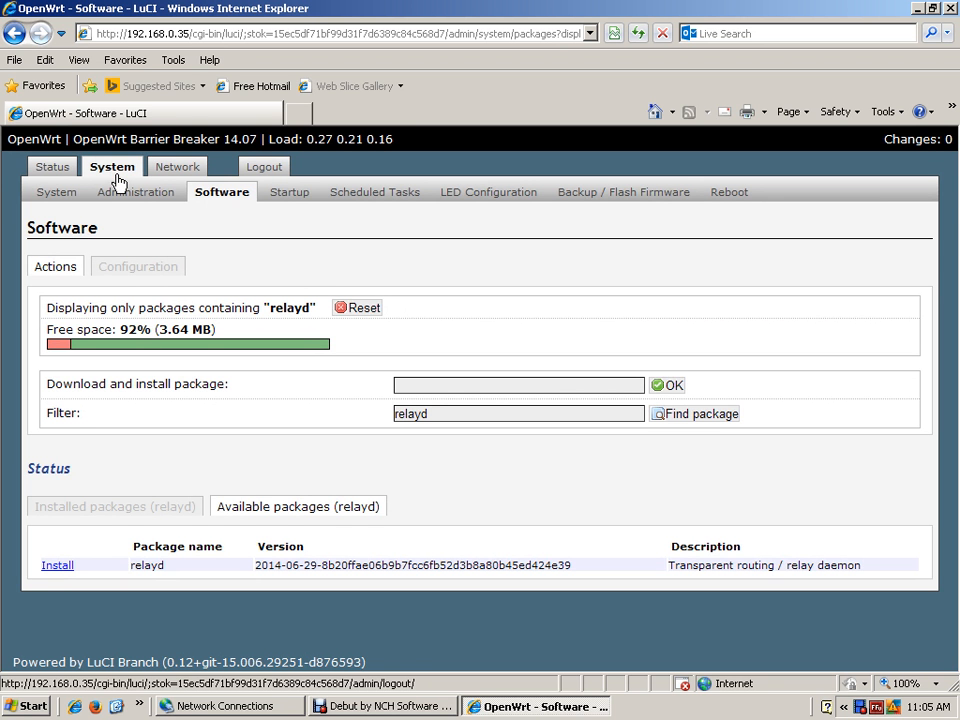
- Review the advanced settings and firewall zone assignment of the router's LAN interface
click(170, 170)
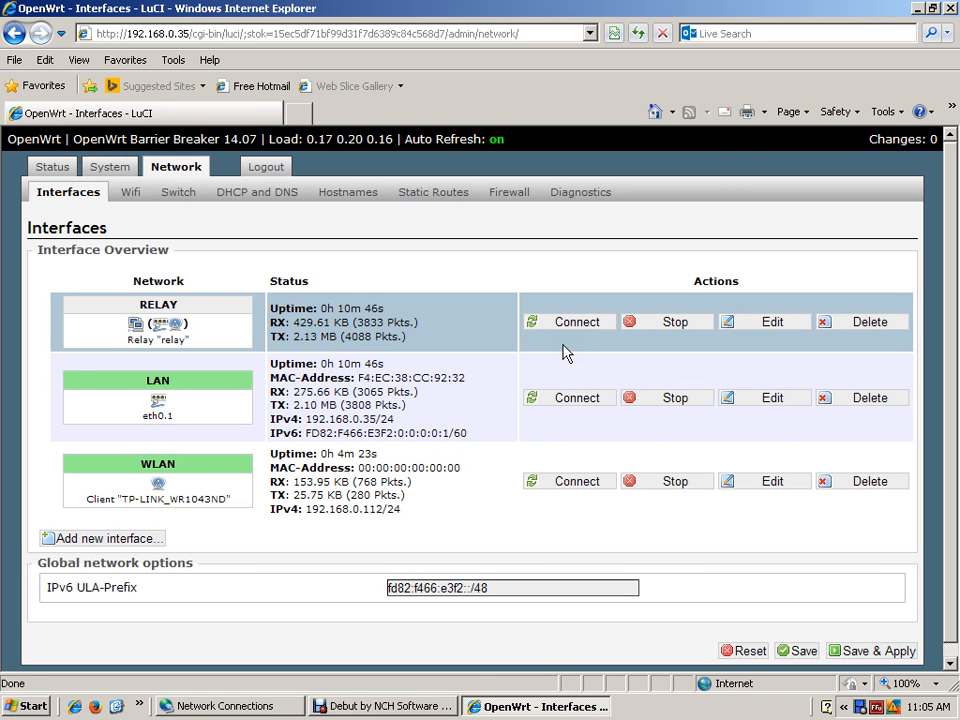
click(563, 397)
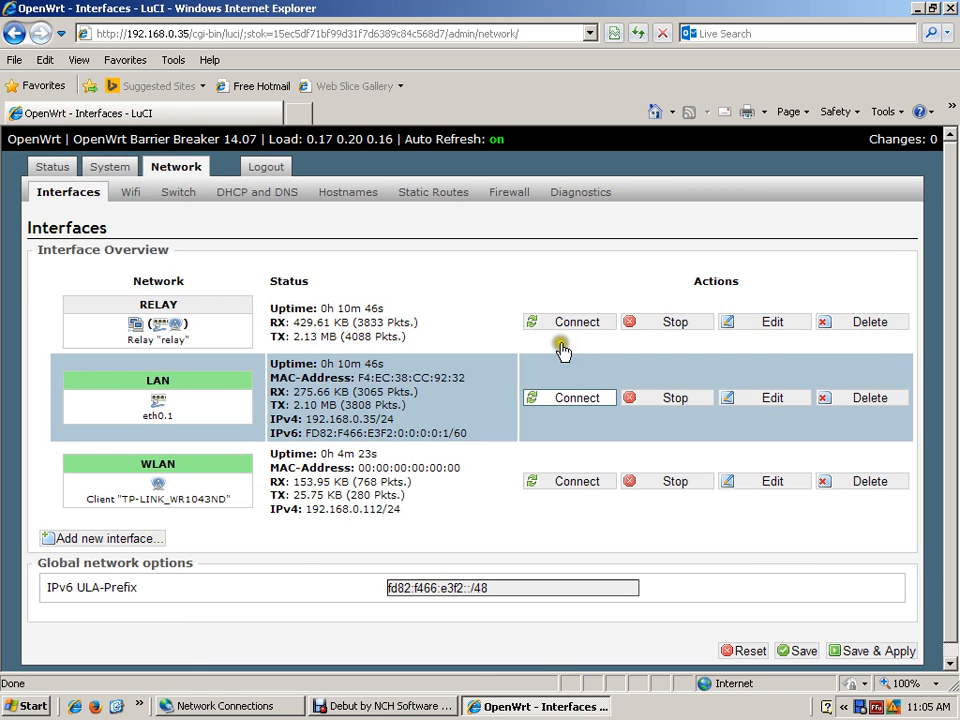
click(768, 398)
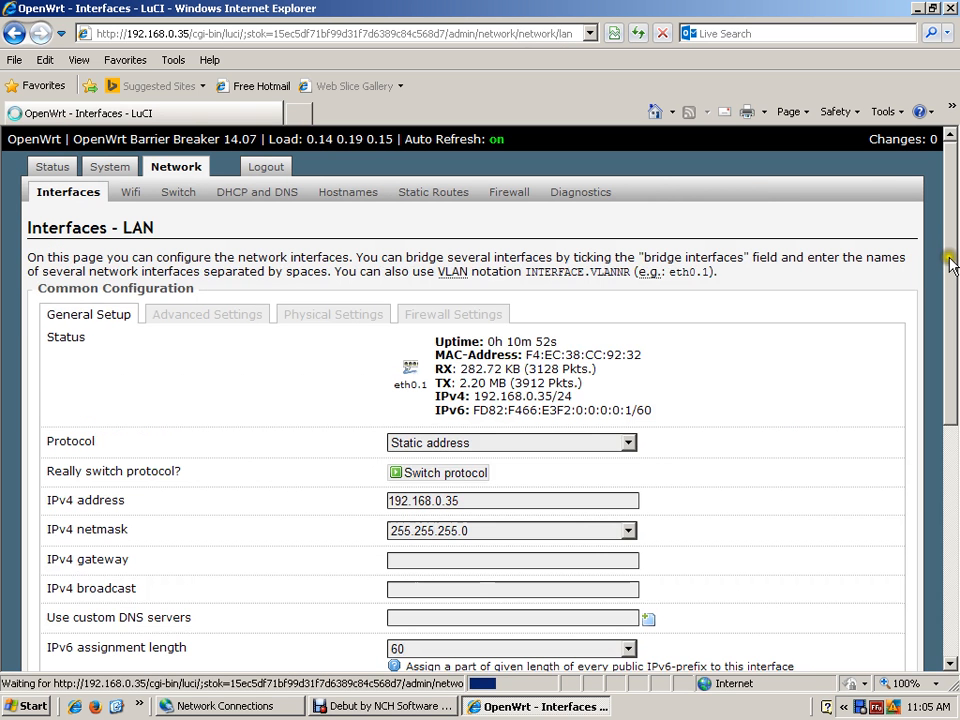
click(207, 314)
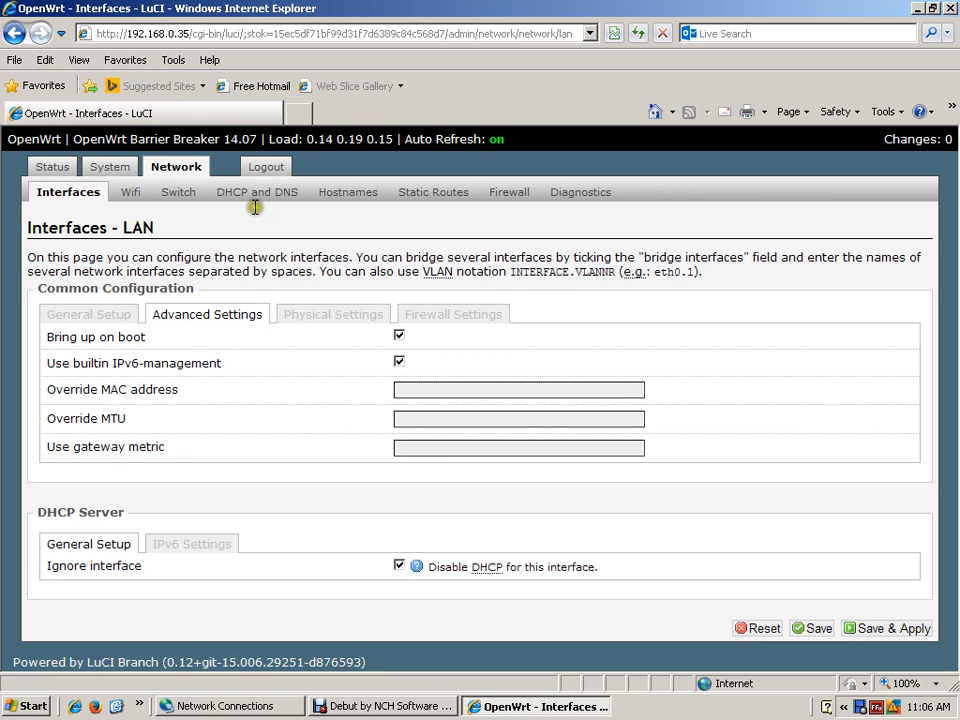
click(400, 336)
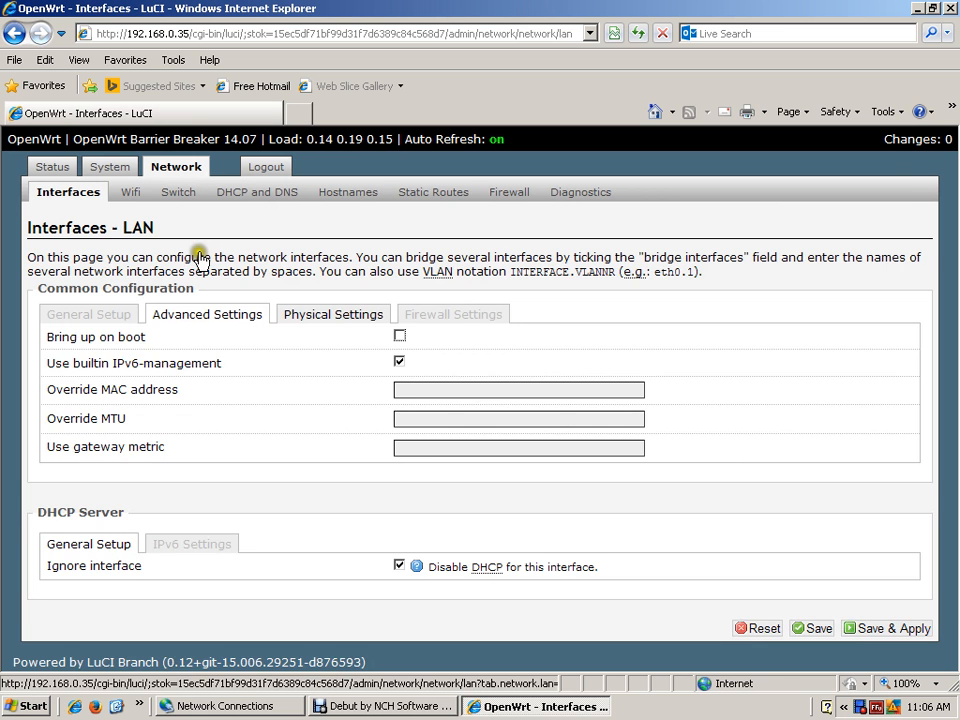
click(453, 314)
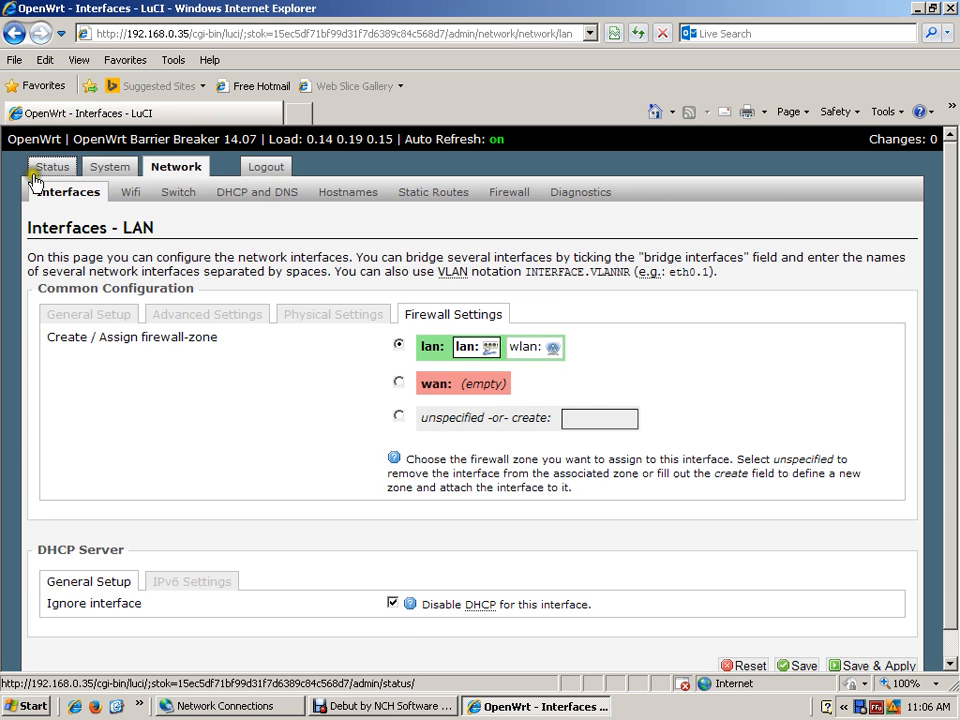
- Examine the router's status overview, including its network status and DHCP leases, and close the browser
click(302, 378)
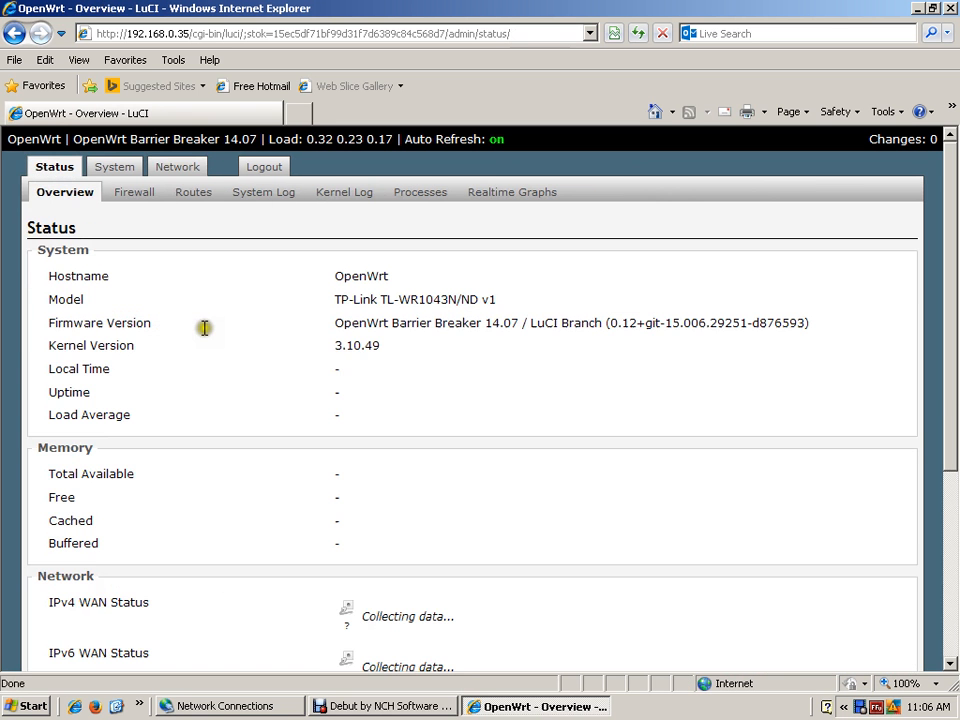
scroll(950, 400, down, 3)
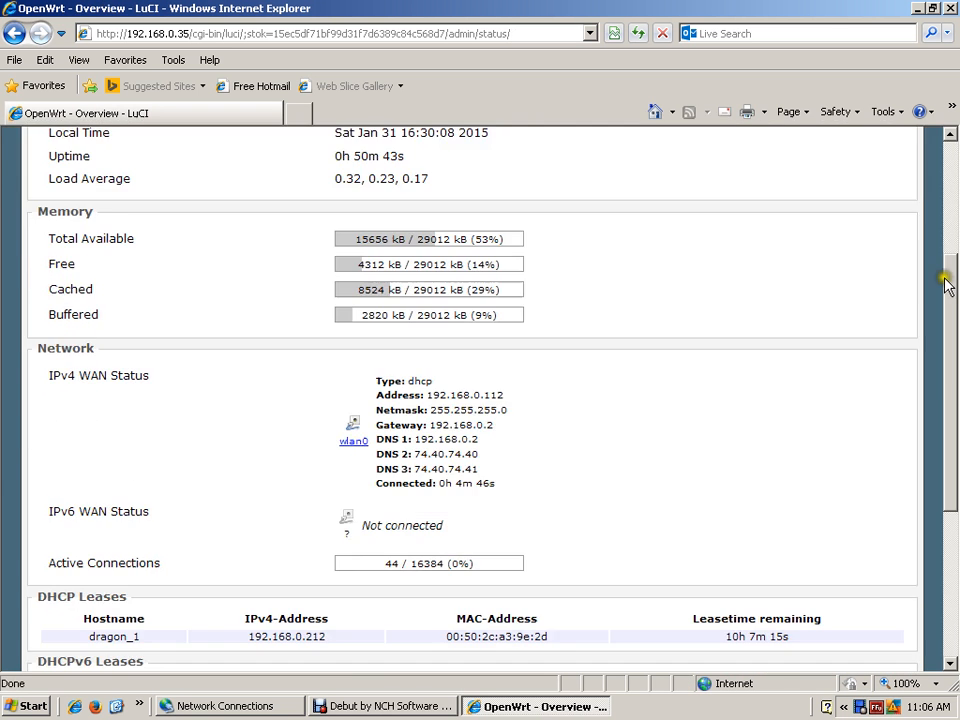
drag(955, 511, 945, 90)
click(949, 8)
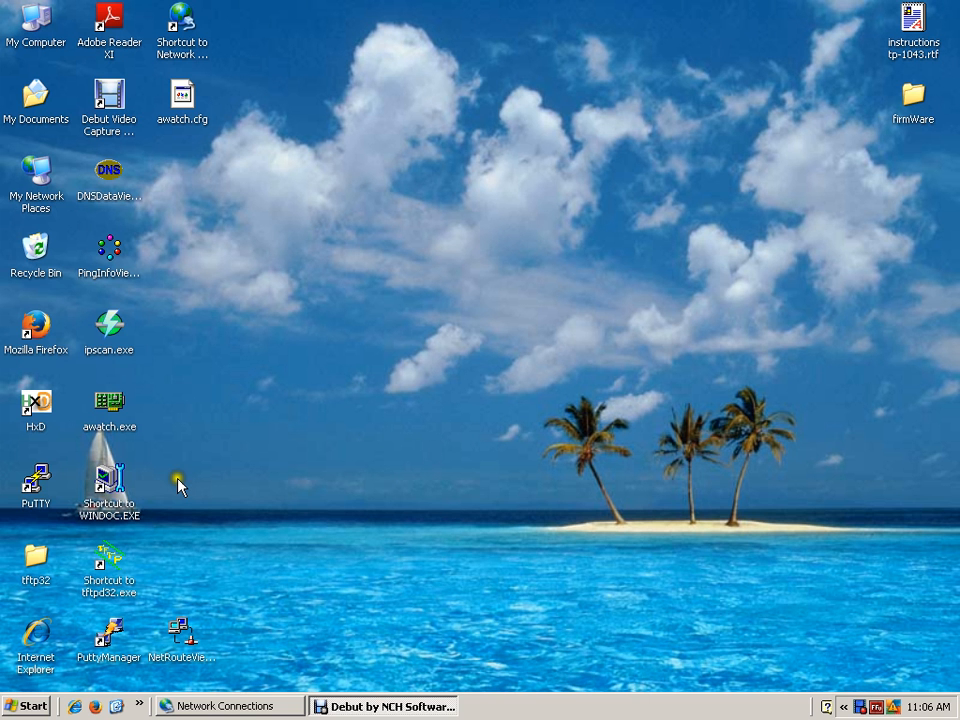
- Open the computer's network connections and check the Ethernet adapter's IP details in AdapterWatch
click(182, 18)
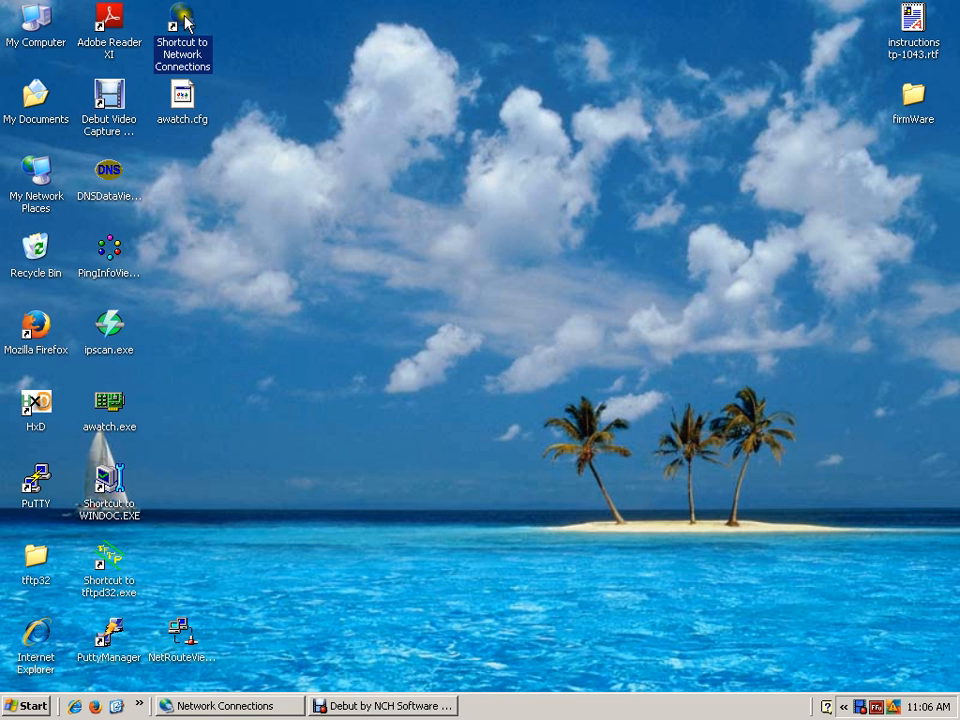
click(185, 18)
click(731, 265)
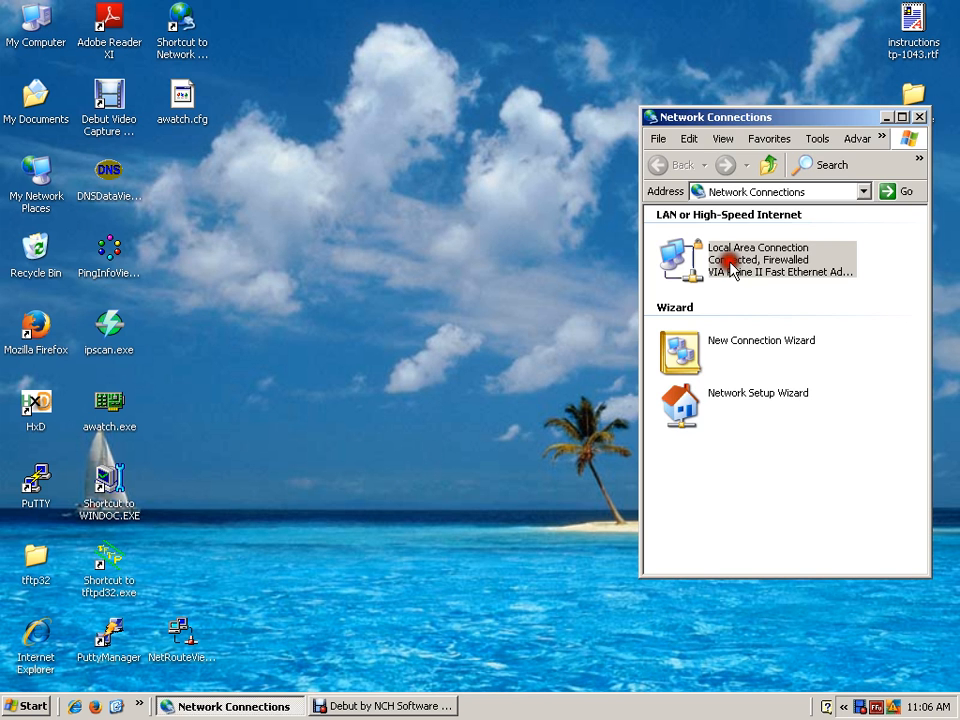
click(111, 410)
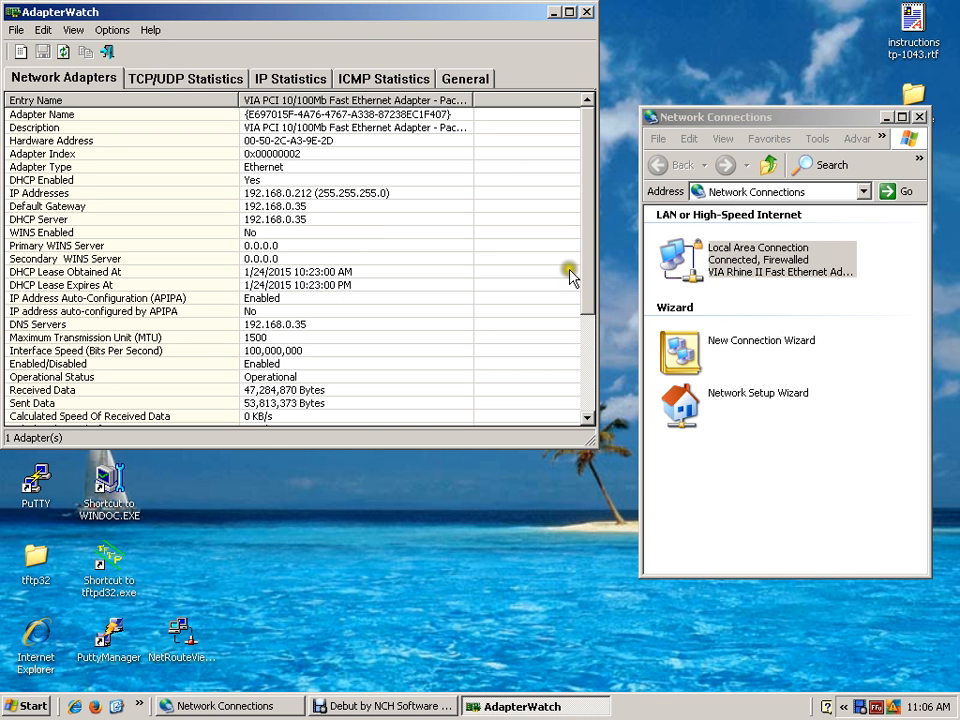
key(alt+F4)
- Try to repair the Local Area Connection to renew its IP address, and dismiss the repair report
right_click(670, 262)
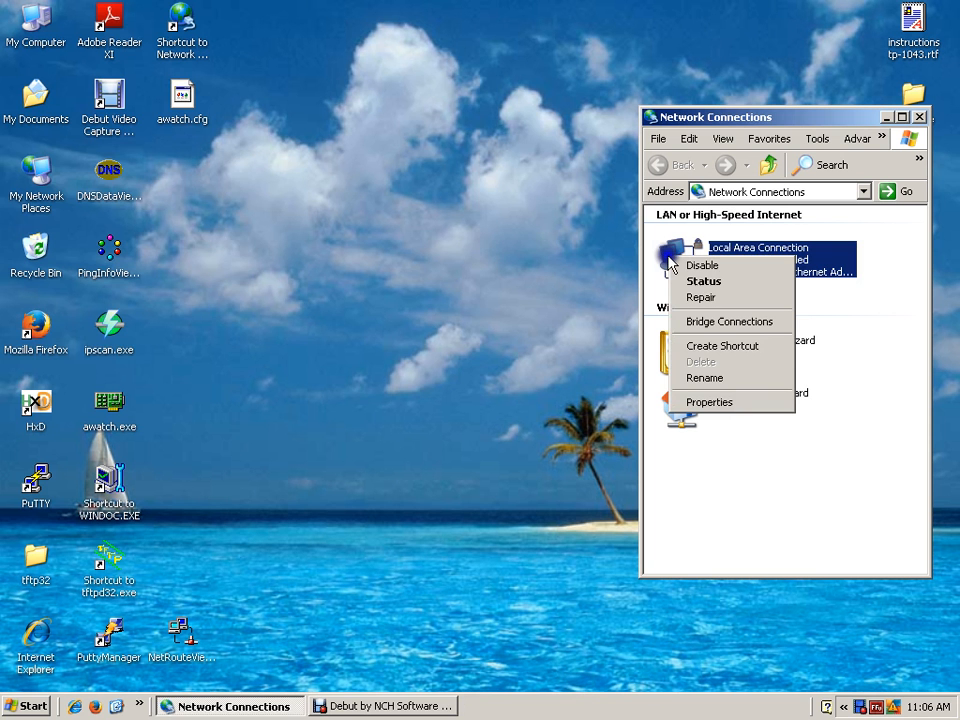
key(Down)
key(Down)
key(Down)
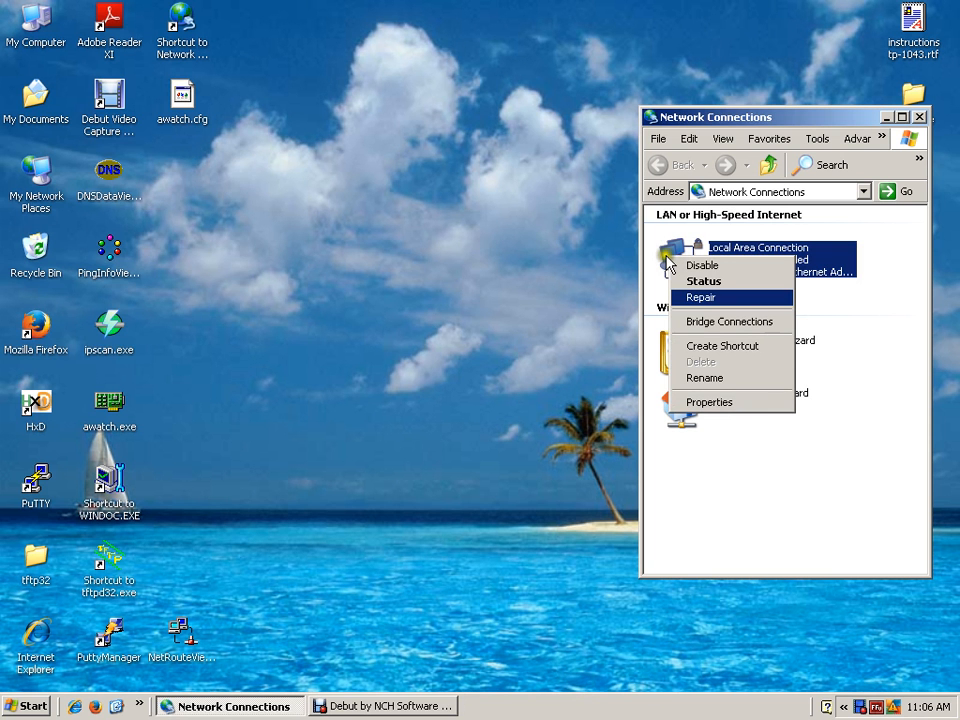
key(Return)
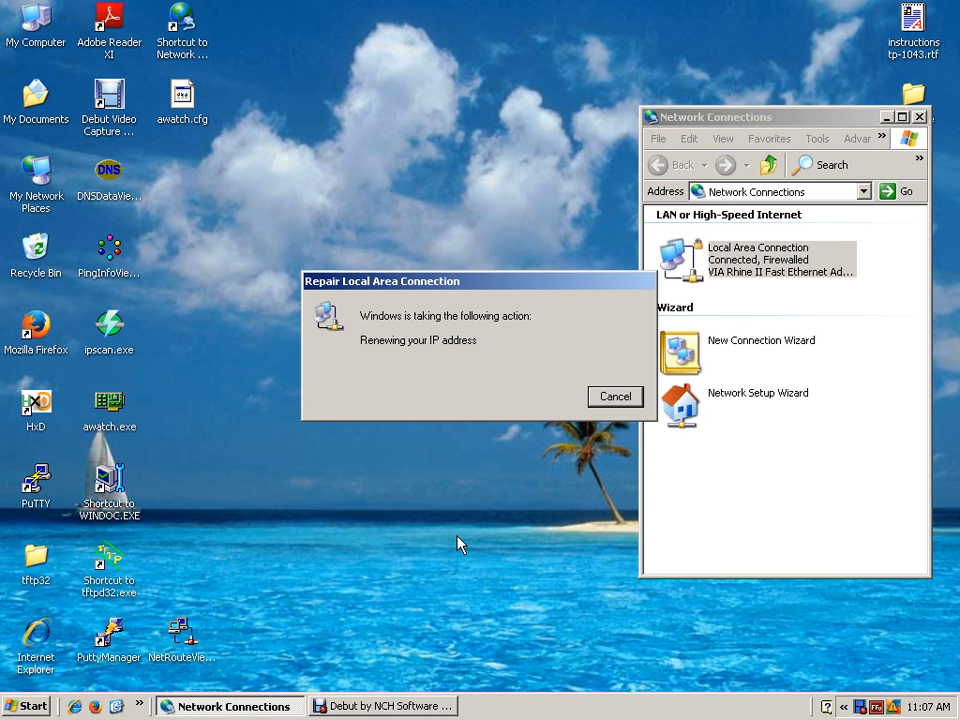
click(597, 403)
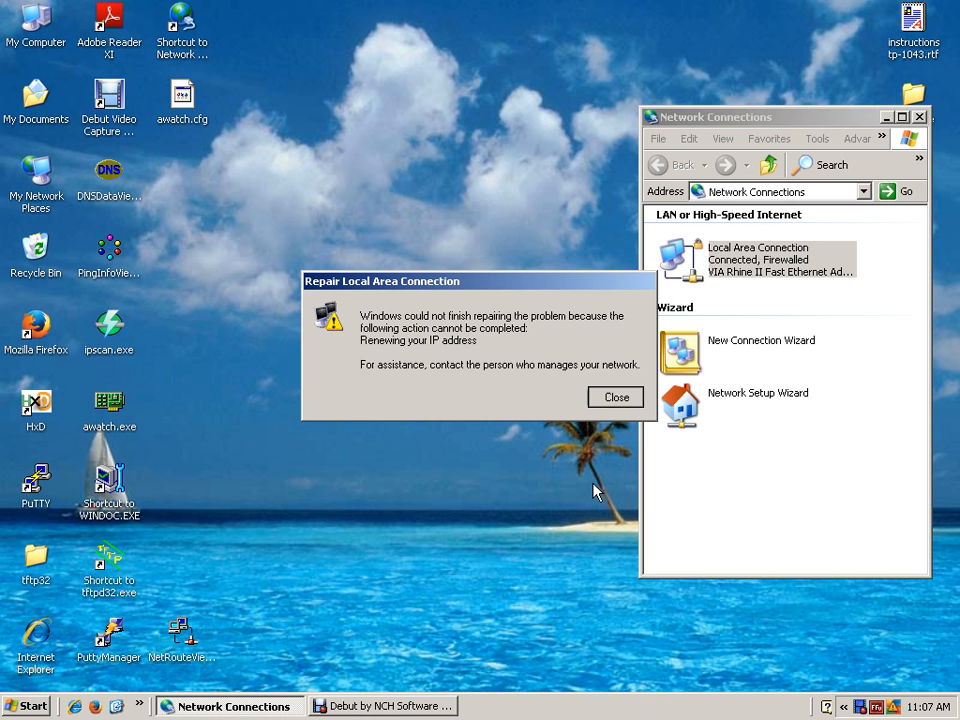
click(613, 396)
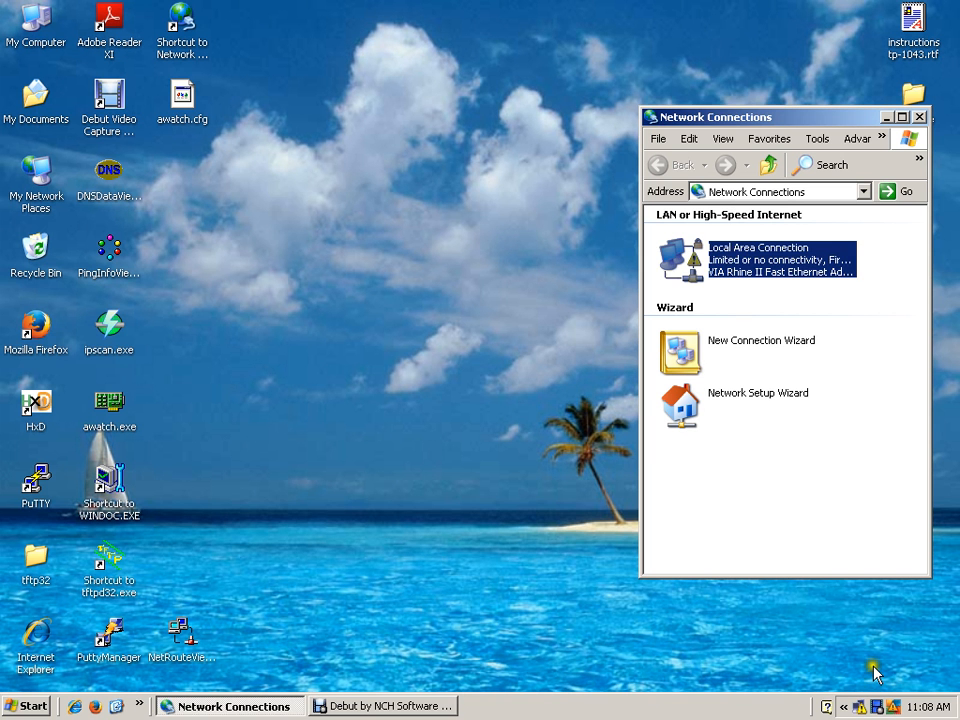
- Run the repair of the Local Area Connection again and close its report
click(845, 653)
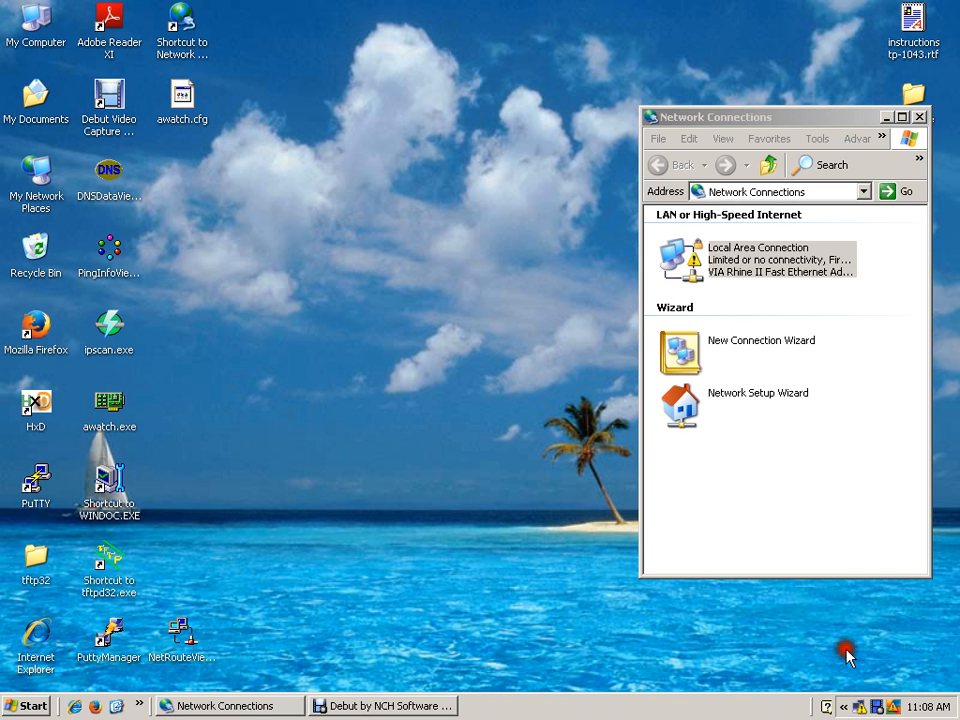
right_click(677, 260)
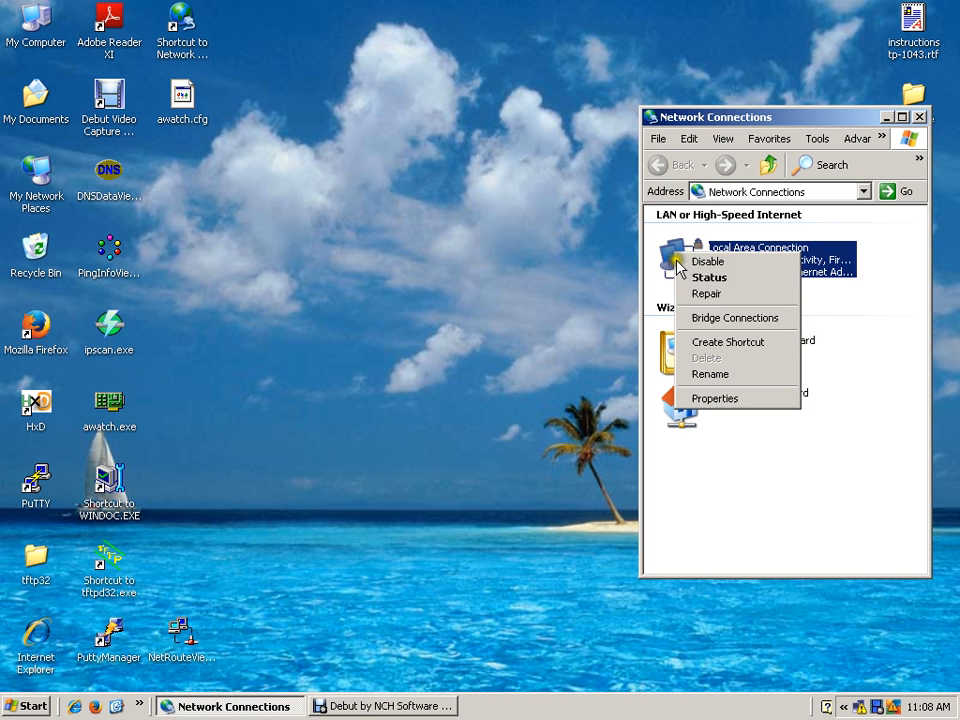
click(706, 293)
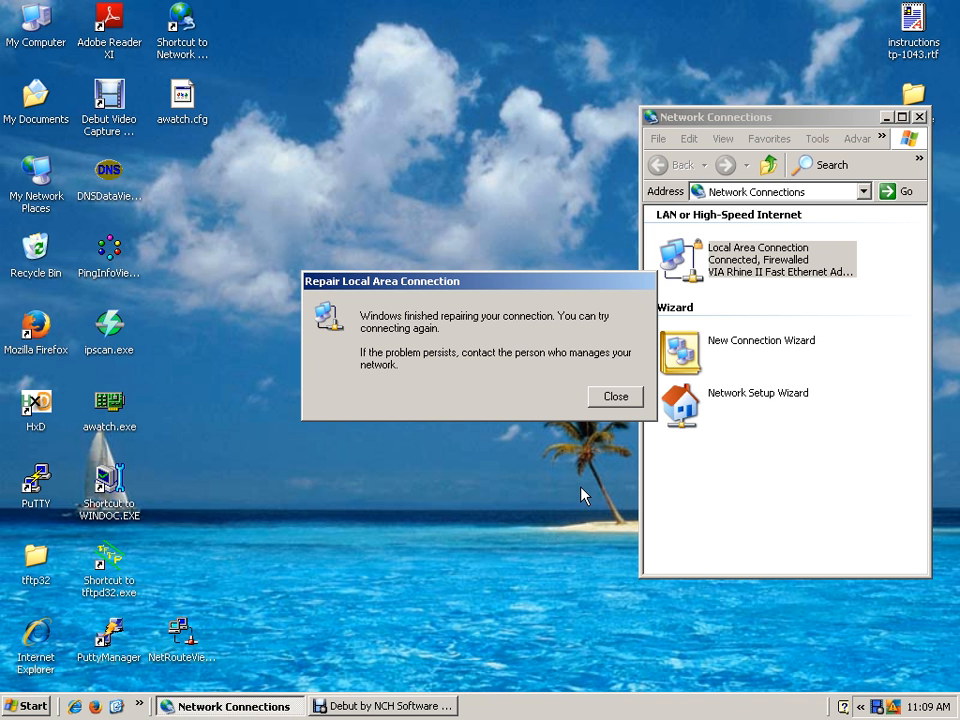
key(Return)
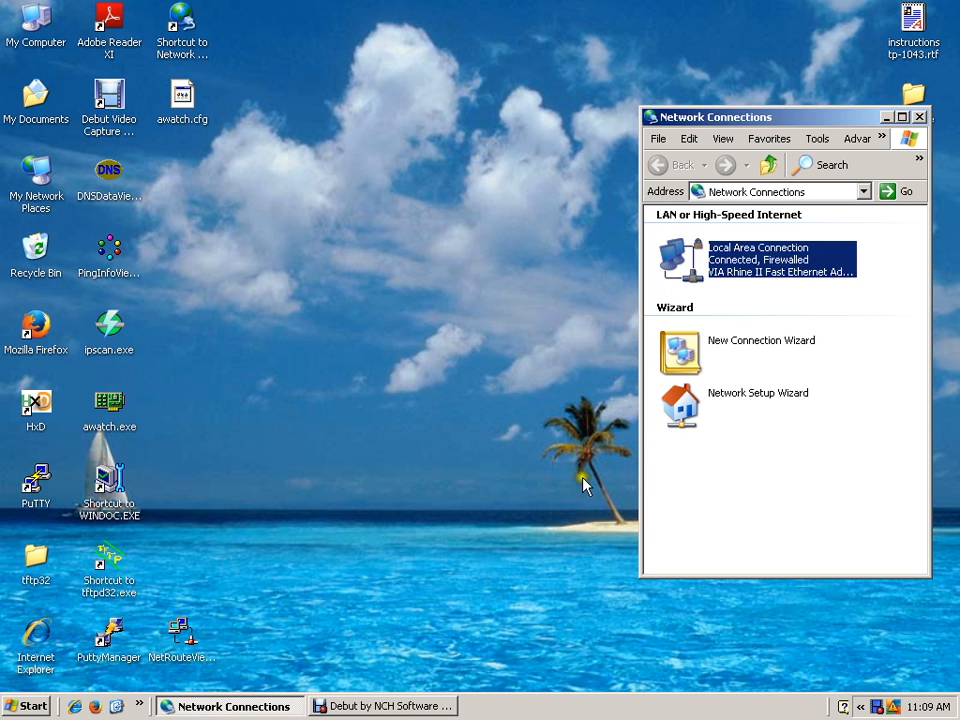
- Check the adapter's IP details again in AdapterWatch and test internet access by loading Google in Internet Explorer
double_click(109, 403)
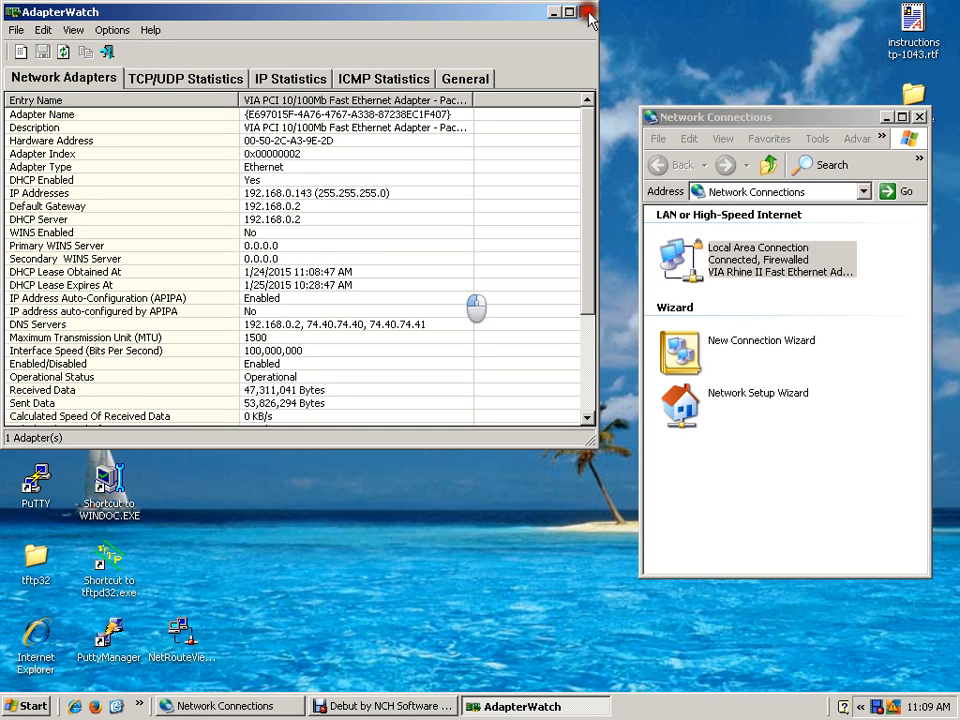
click(587, 13)
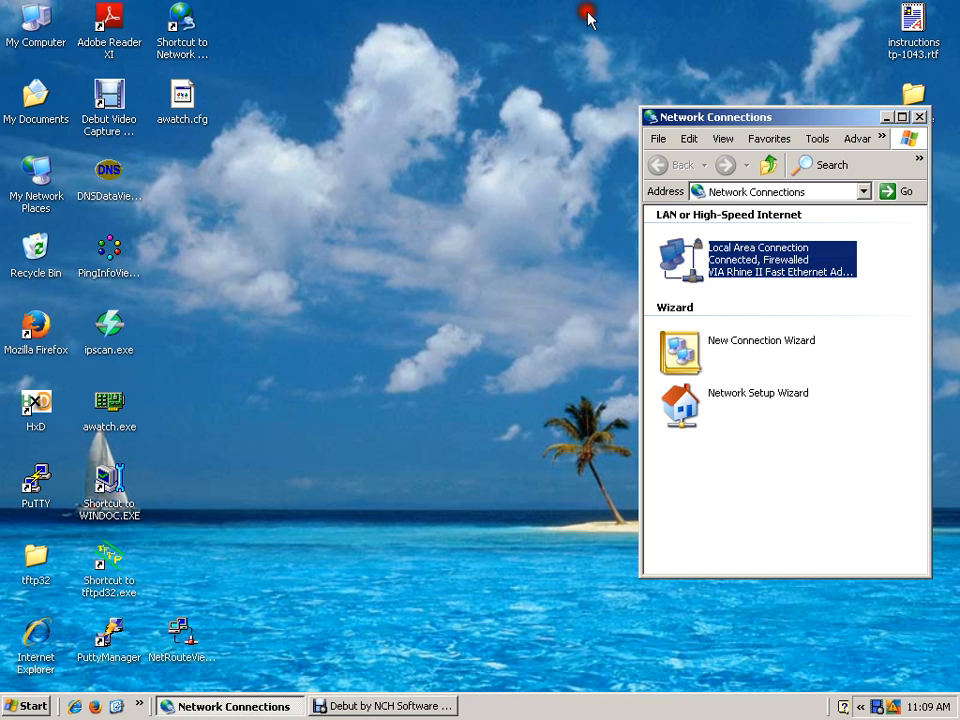
click(72, 655)
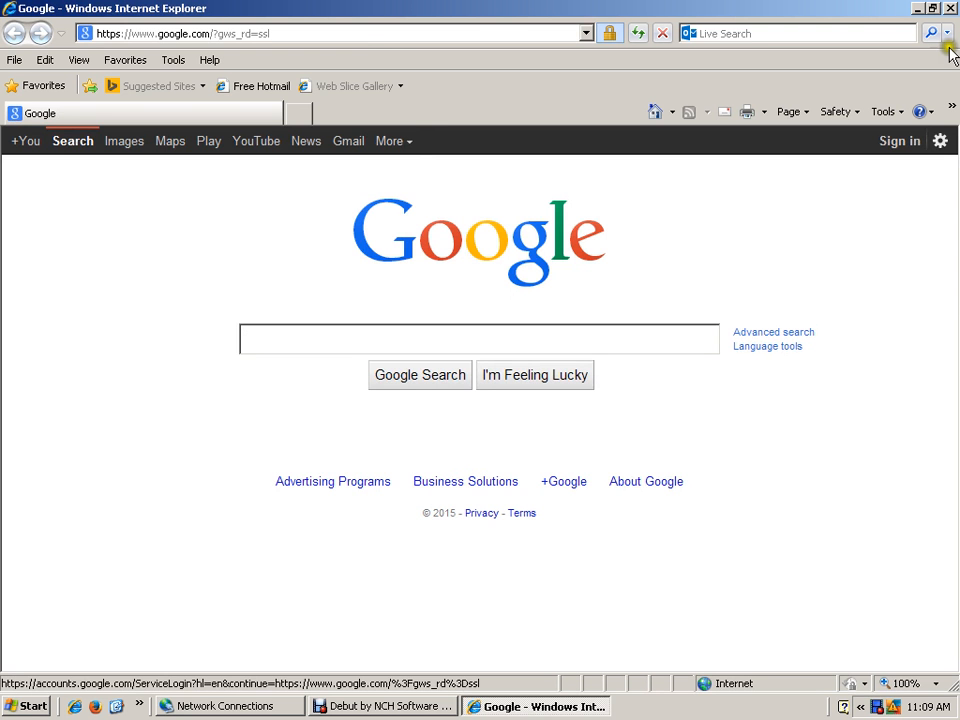
click(951, 9)
- Test access to the shared folder F 1tb on 790FX shop from My Network Places, and close the open windows
double_click(38, 180)
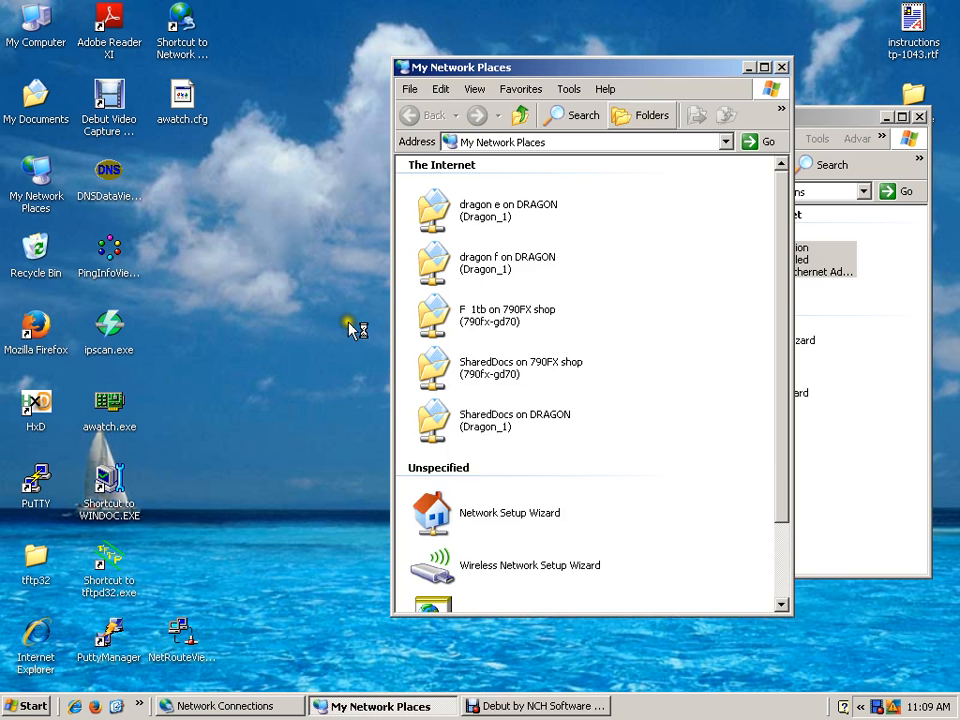
drag(594, 65, 513, 23)
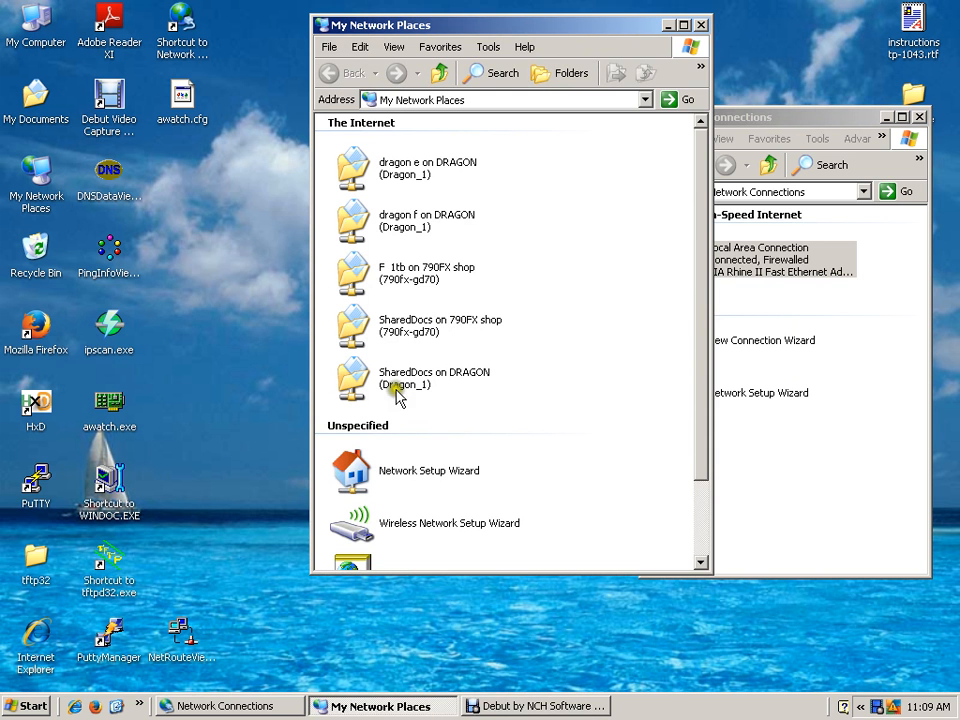
double_click(358, 277)
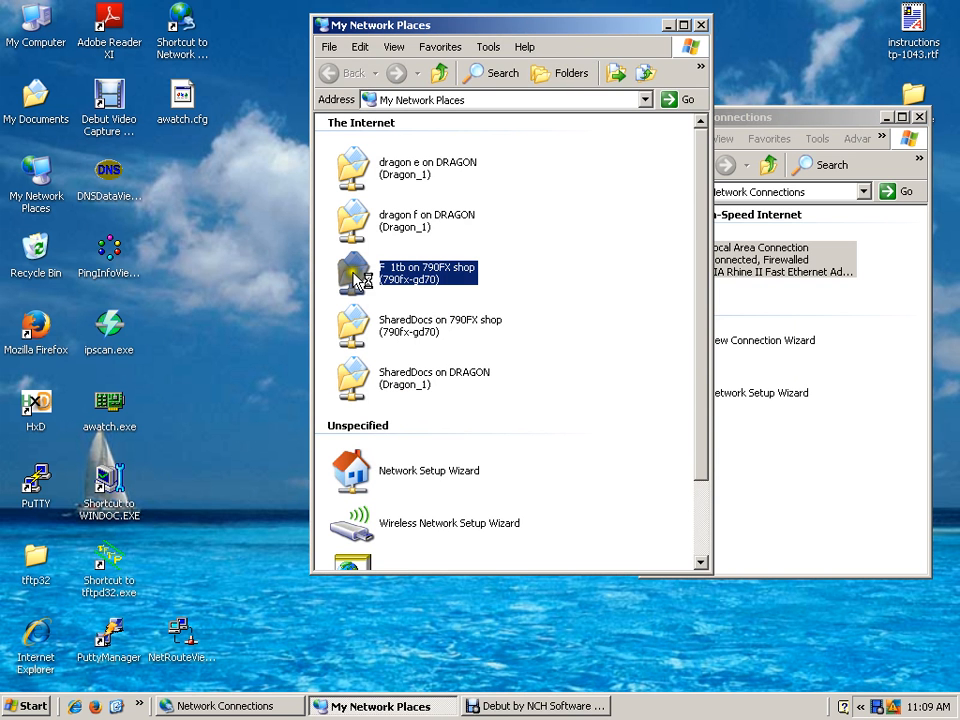
click(455, 293)
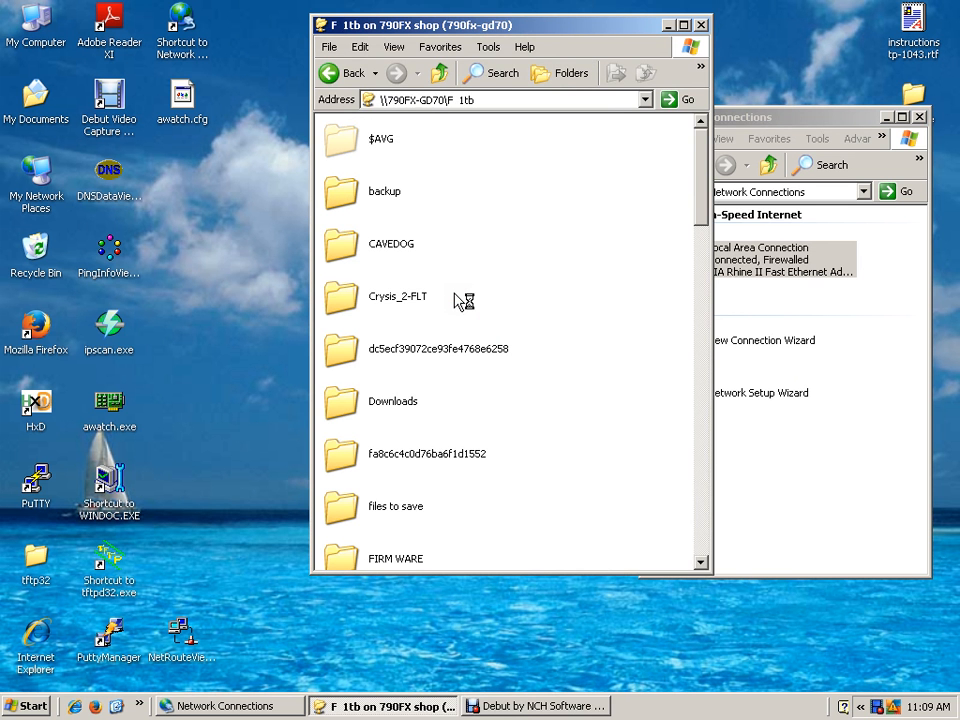
click(702, 25)
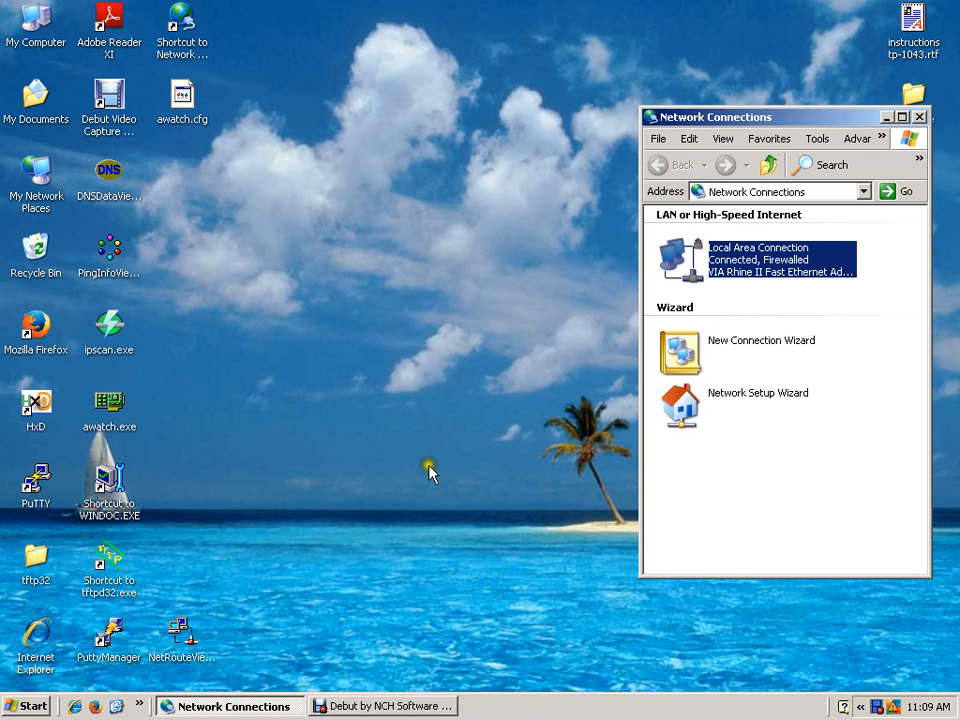
click(919, 117)
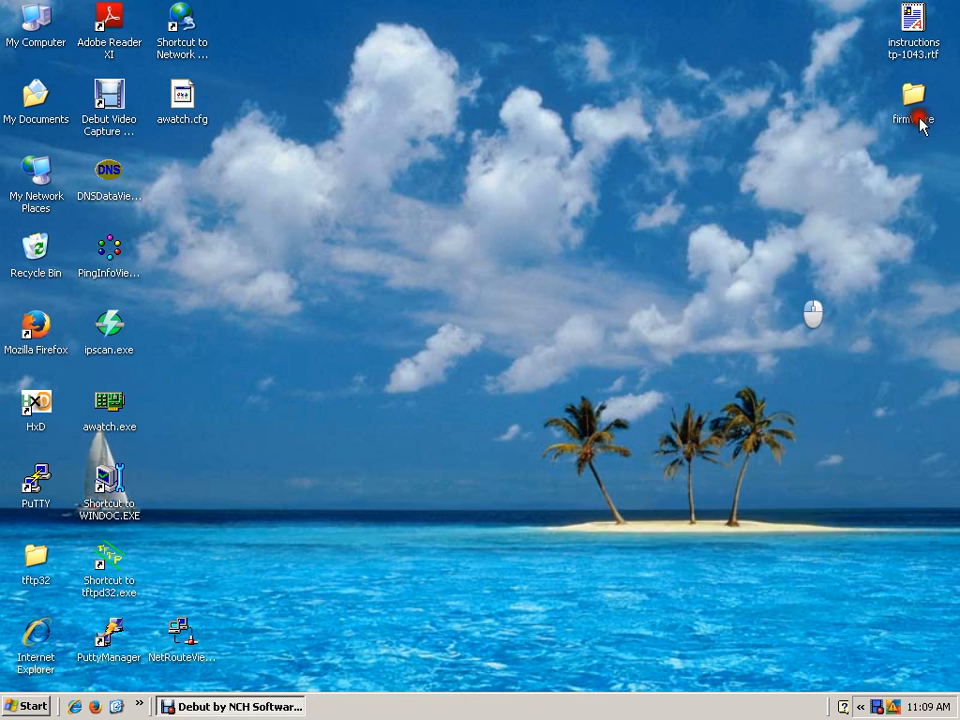
- Open Internet Explorer on the Google home page
double_click(36, 628)
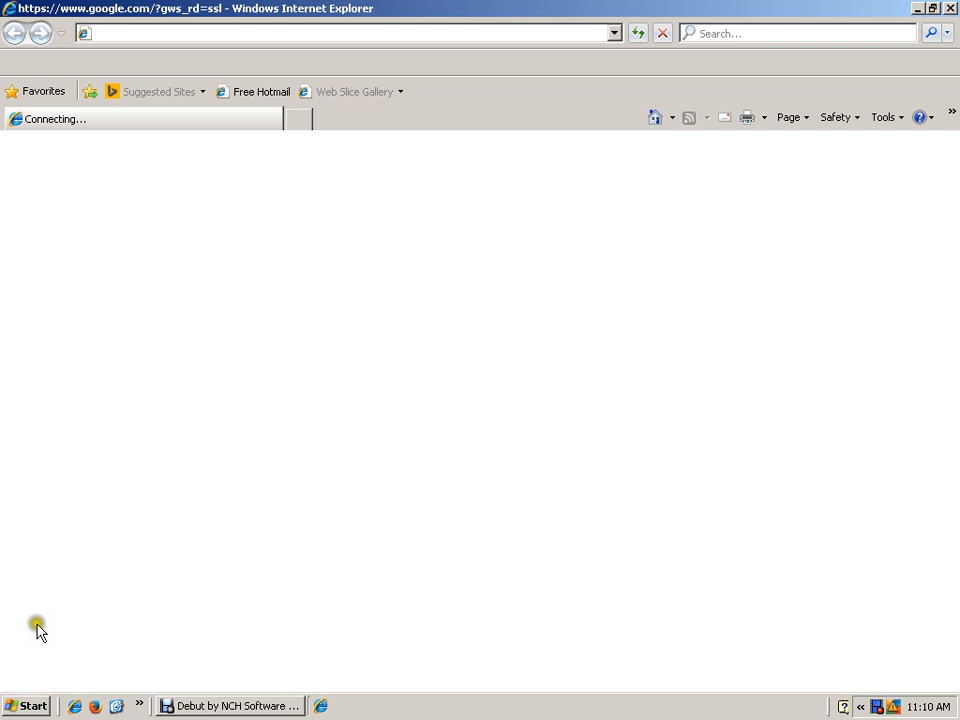
click(421, 452)
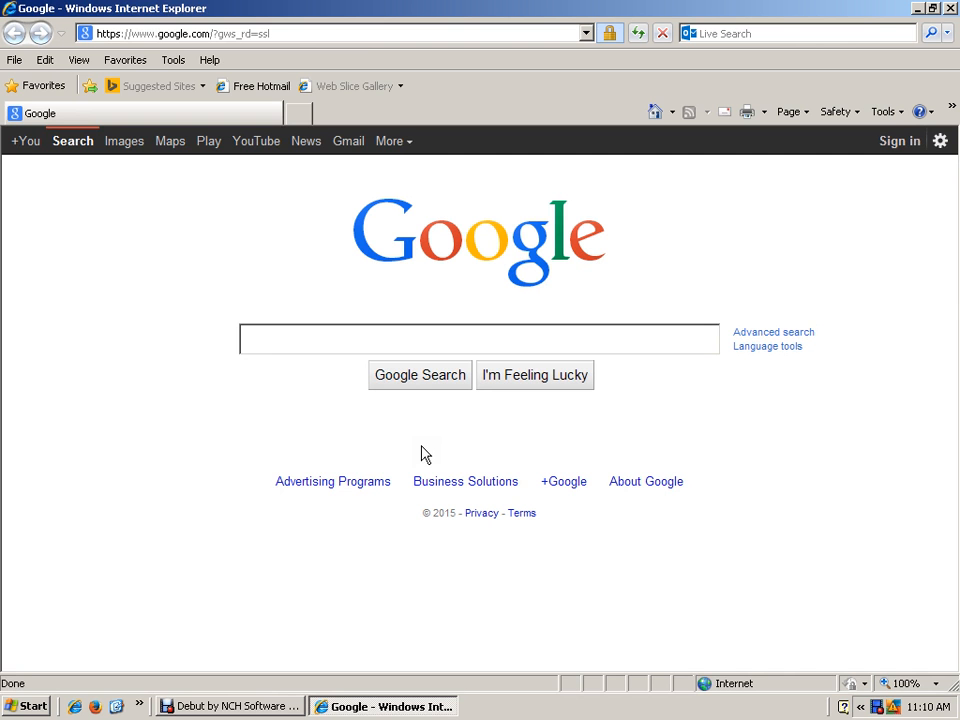
click(951, 9)
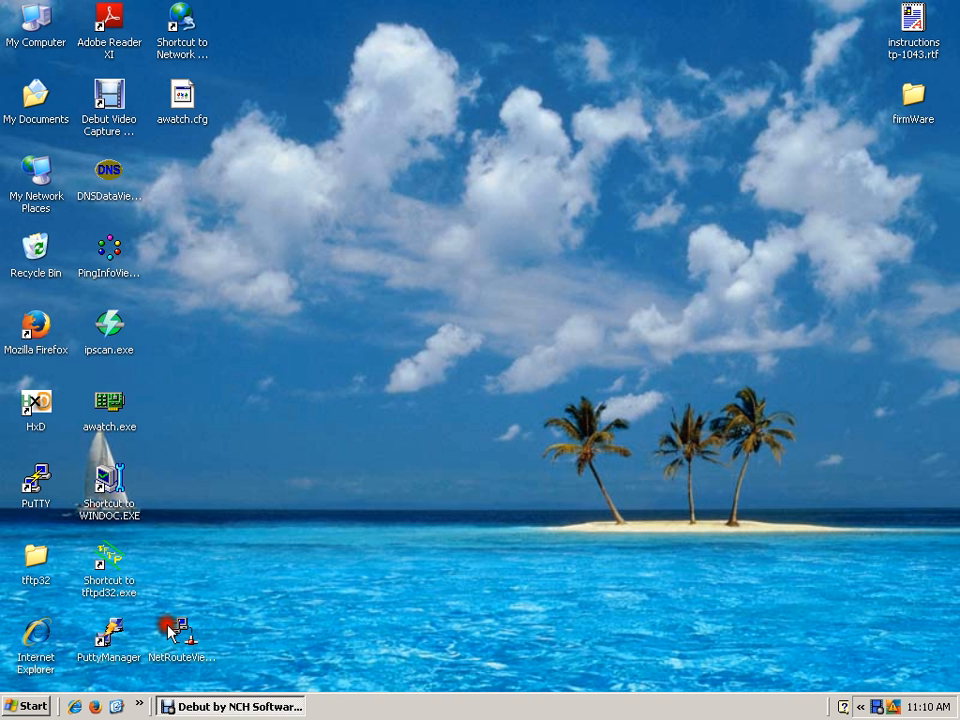
double_click(35, 637)
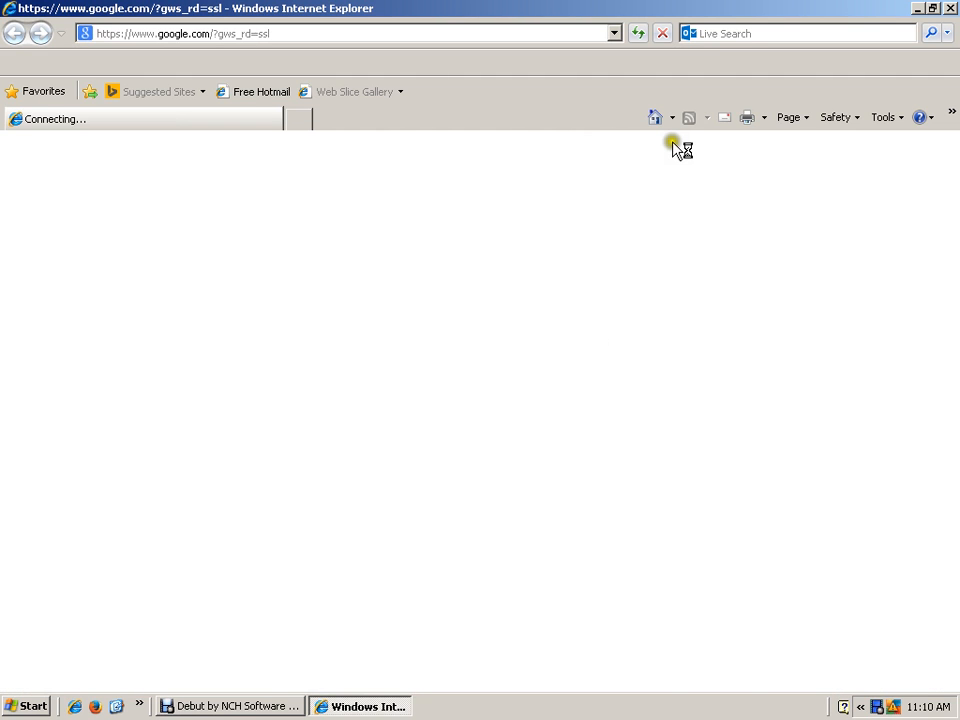
click(611, 34)
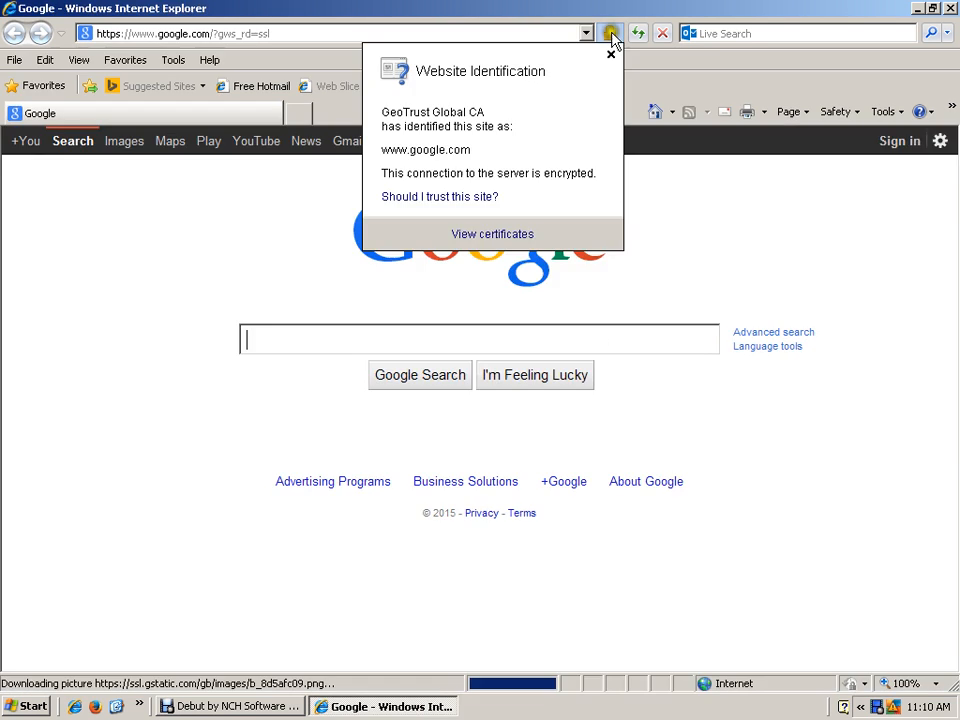
click(663, 105)
click(586, 33)
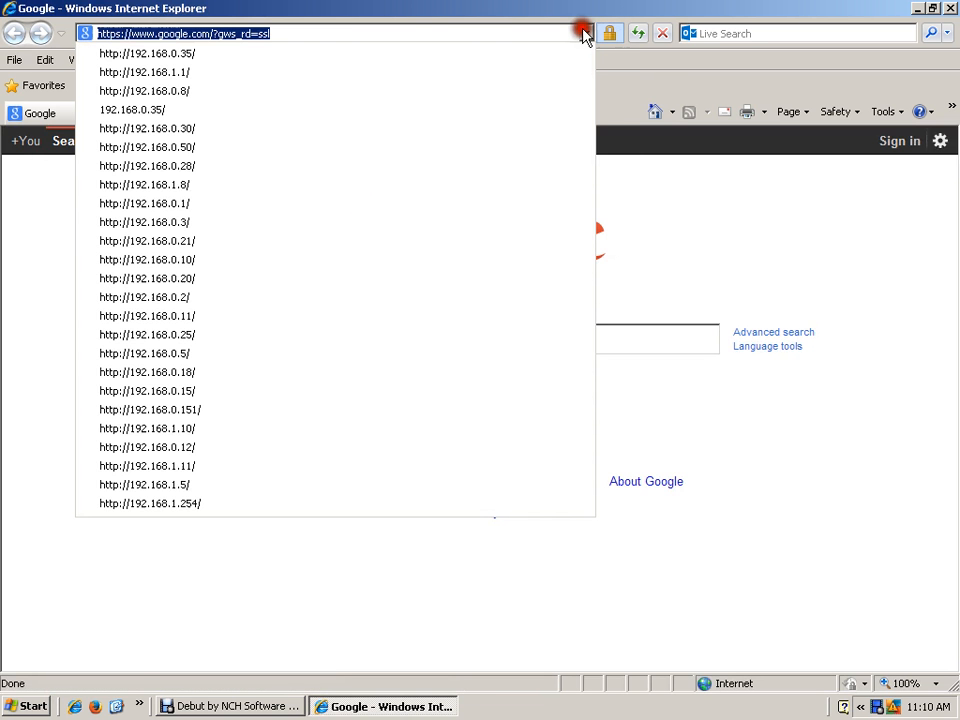
click(186, 52)
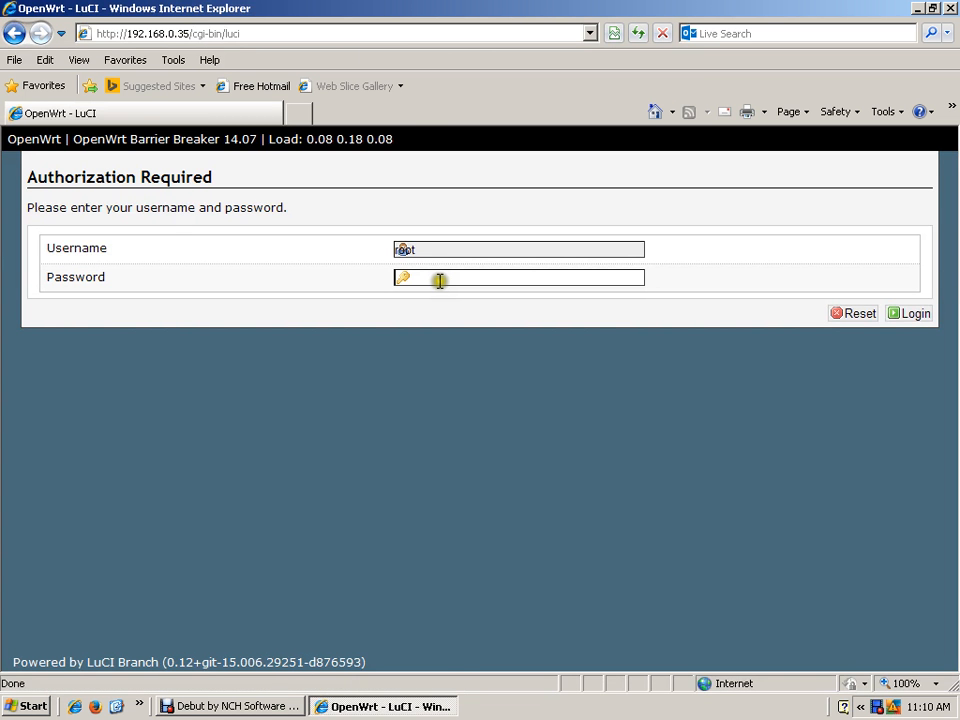
- Log in to the OpenWrt LuCI interface as root, clearing the mistyped entry and entering the router password
text(roo)
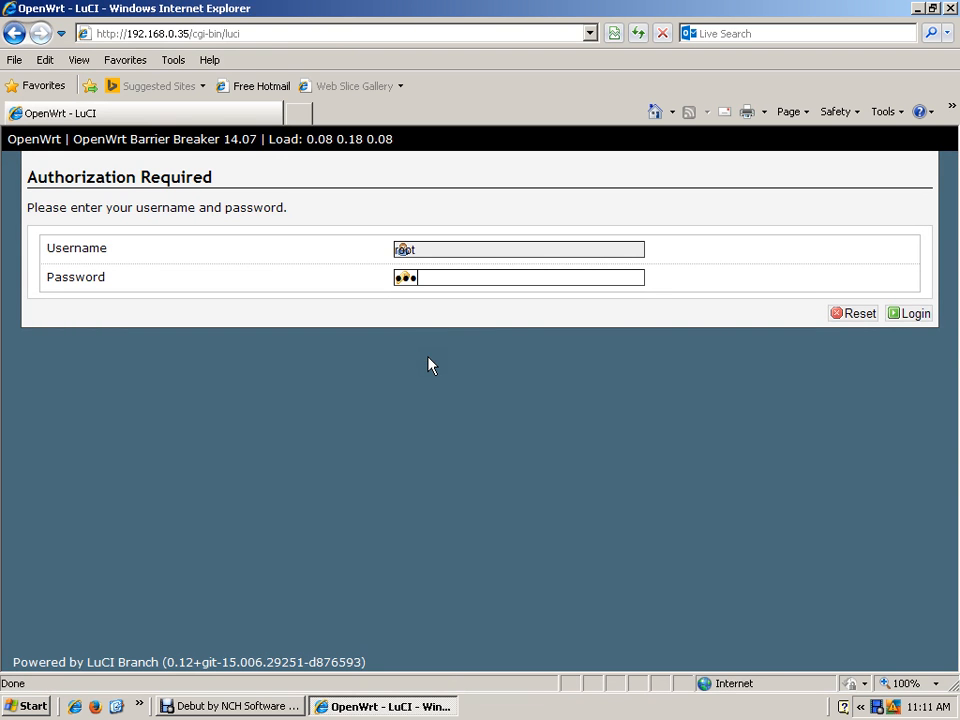
key(BackSpace)
key(BackSpace)
key(BackSpace)
text(••••)
click(905, 313)
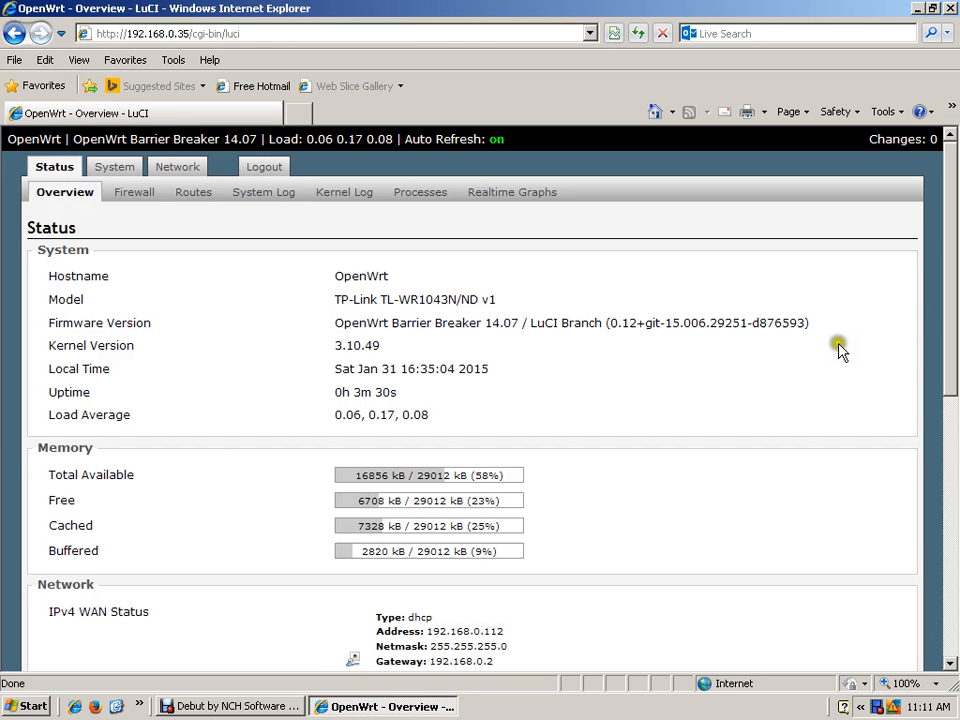
- Review the router's status overview down to its wireless link and associated stations, and open the System settings
click(953, 558)
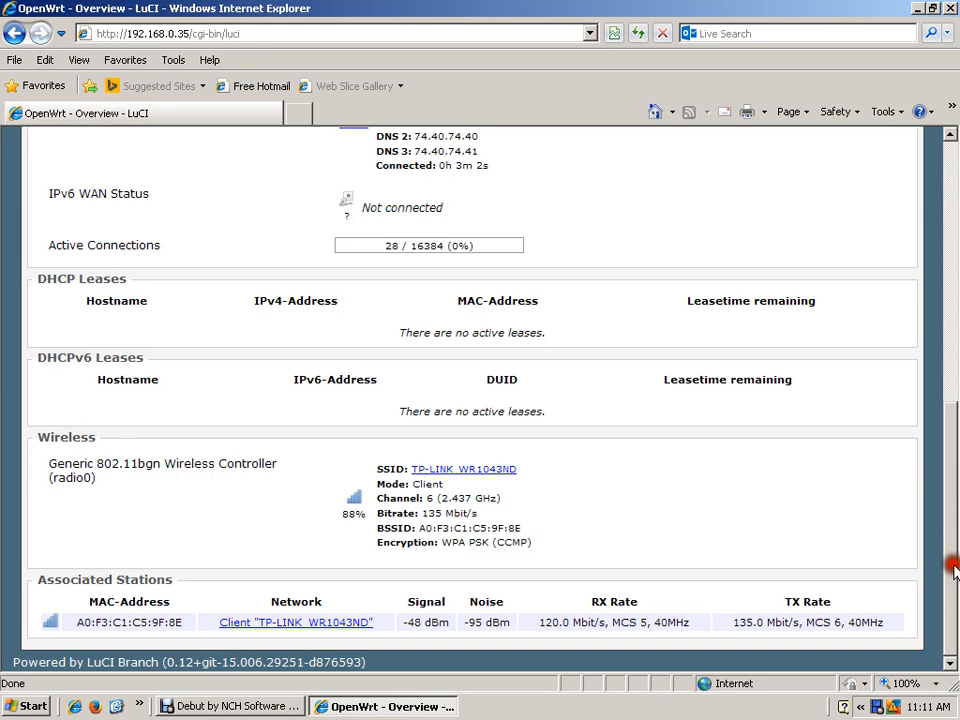
drag(953, 568, 953, 310)
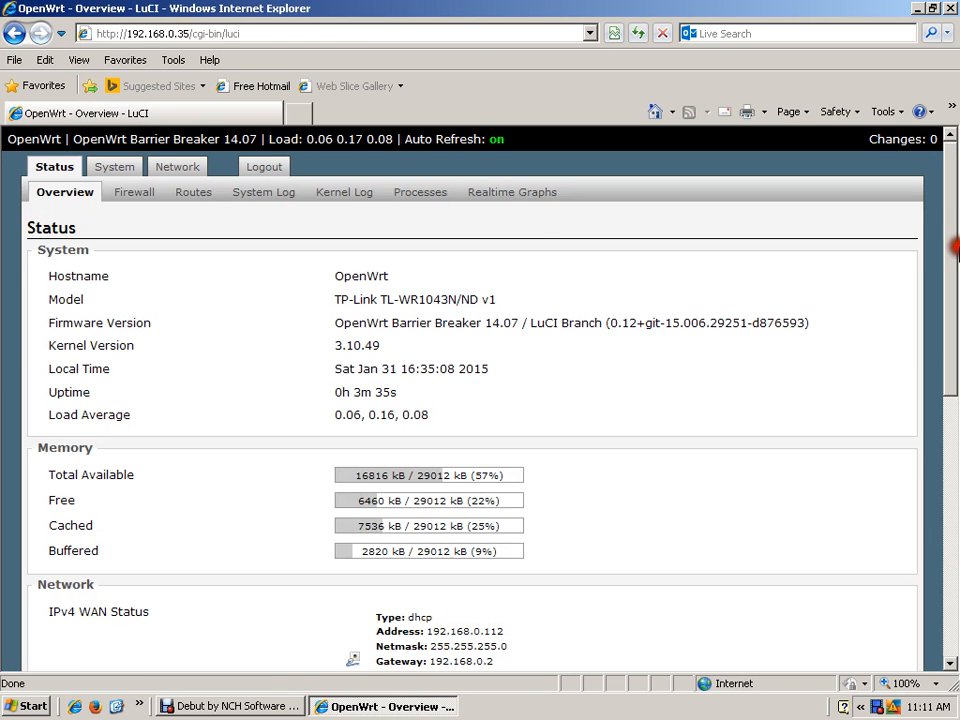
click(435, 288)
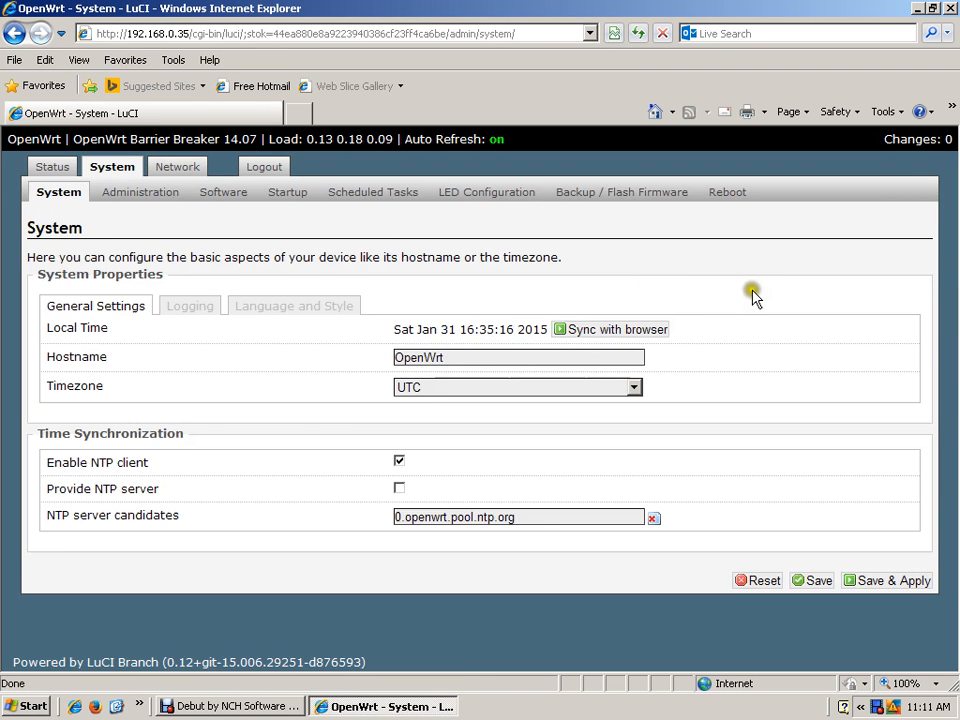
- Open the Backup / Flash Firmware page, view its backup file list configuration, and return to the backup and flash actions
click(621, 195)
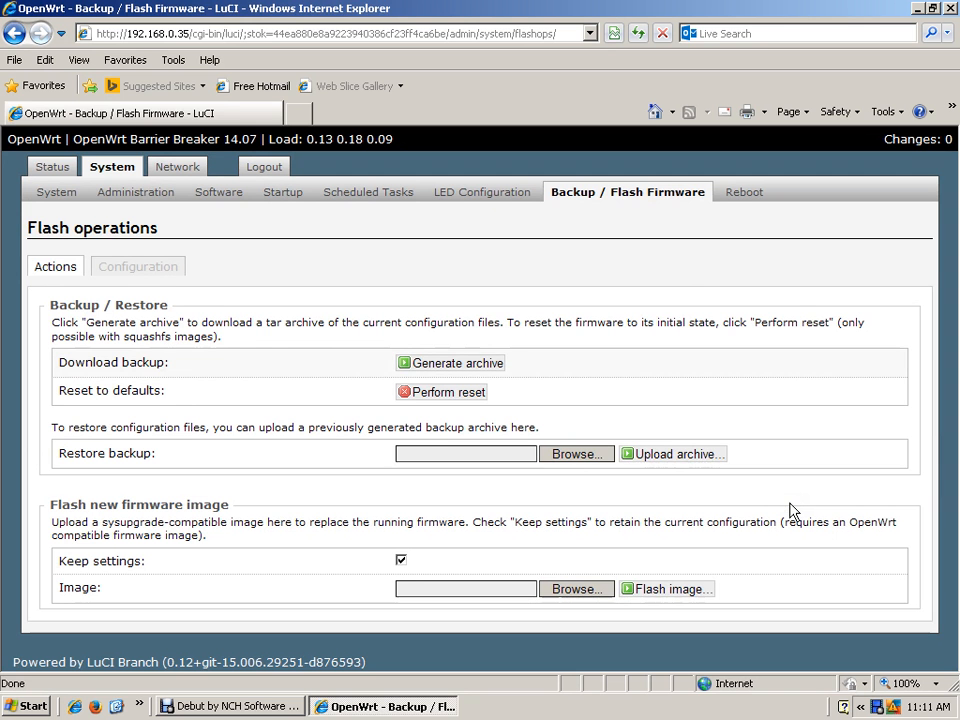
click(152, 280)
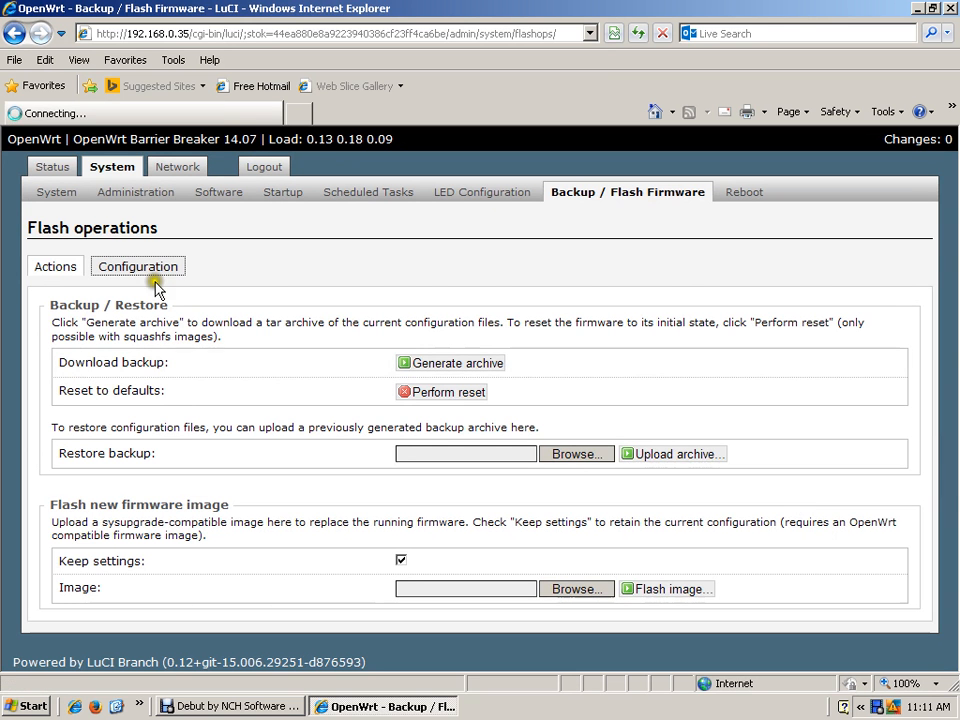
click(783, 393)
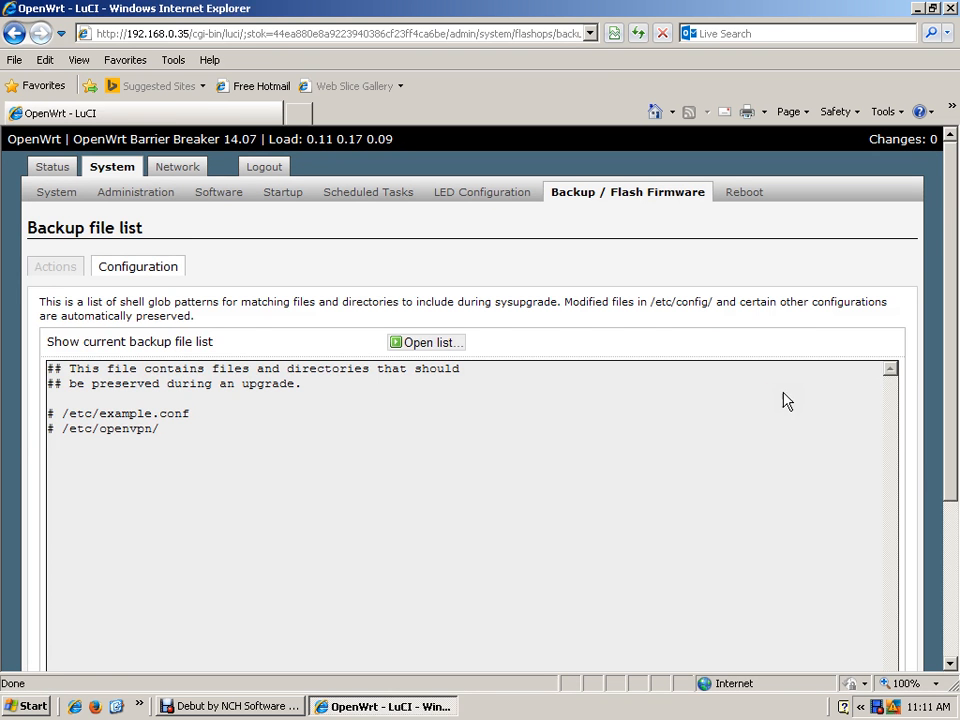
click(48, 267)
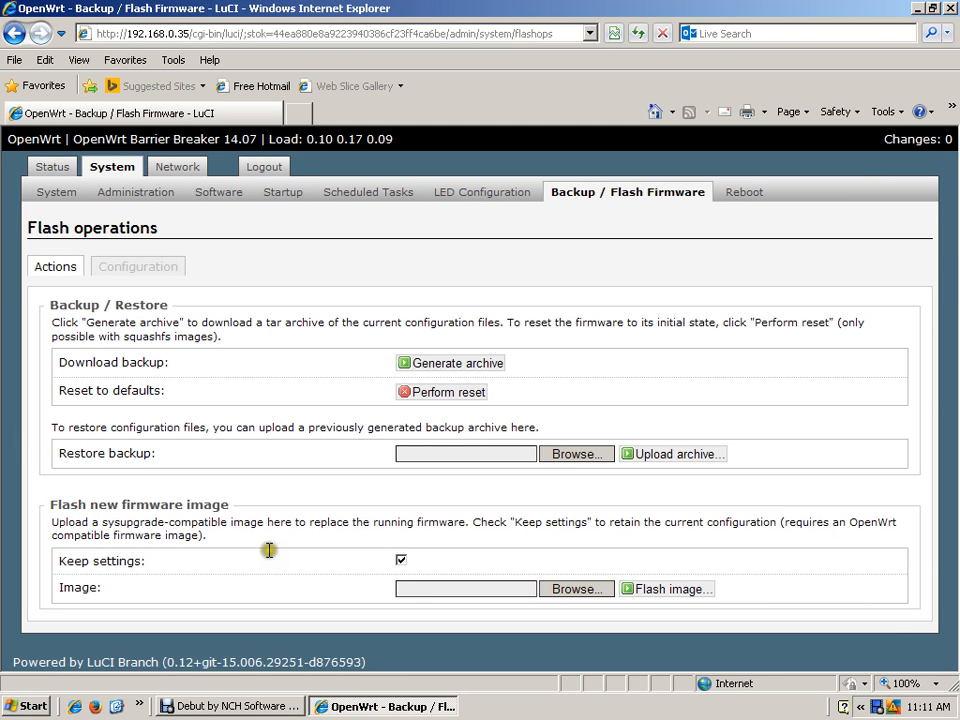
- Generate the configuration backup archive and save it to My Documents as backup-OpenWrt-2015-01-31.tar.gz
click(453, 367)
click(452, 367)
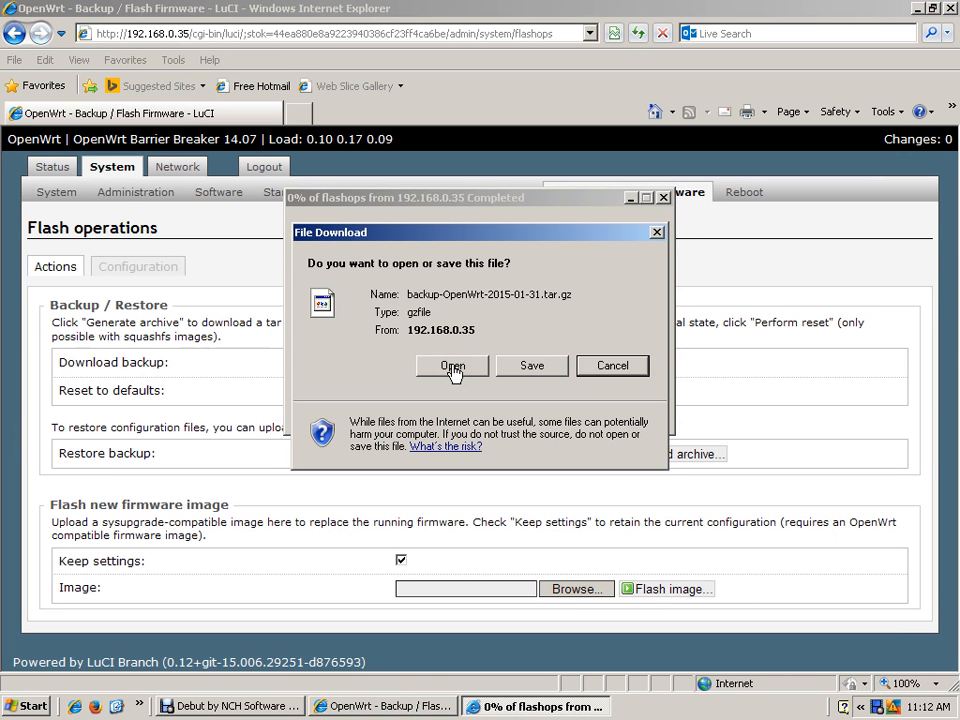
click(451, 366)
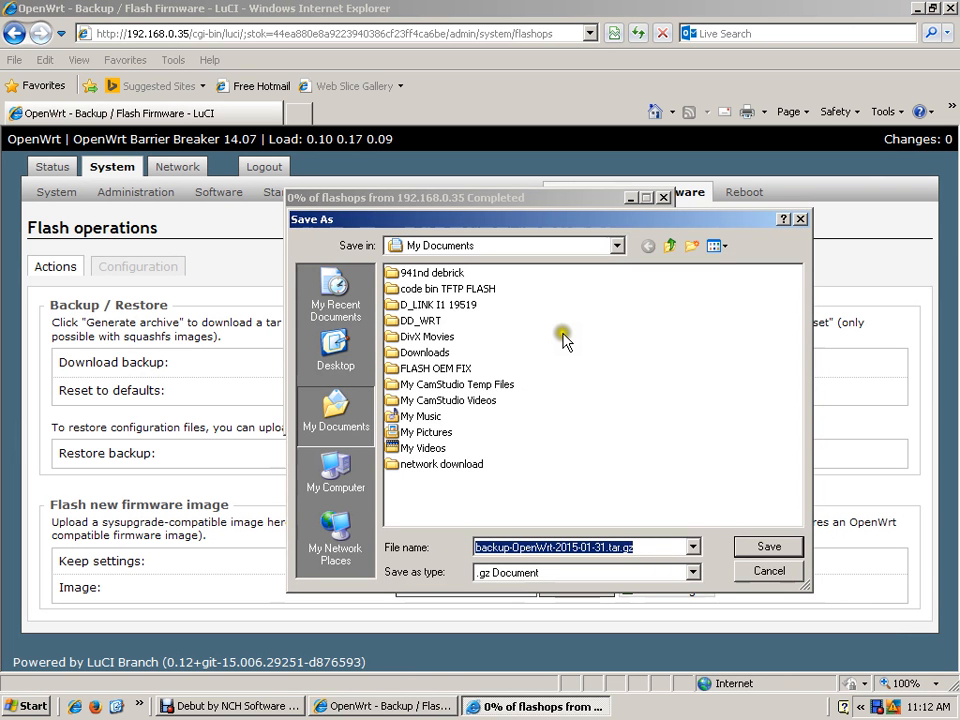
click(752, 542)
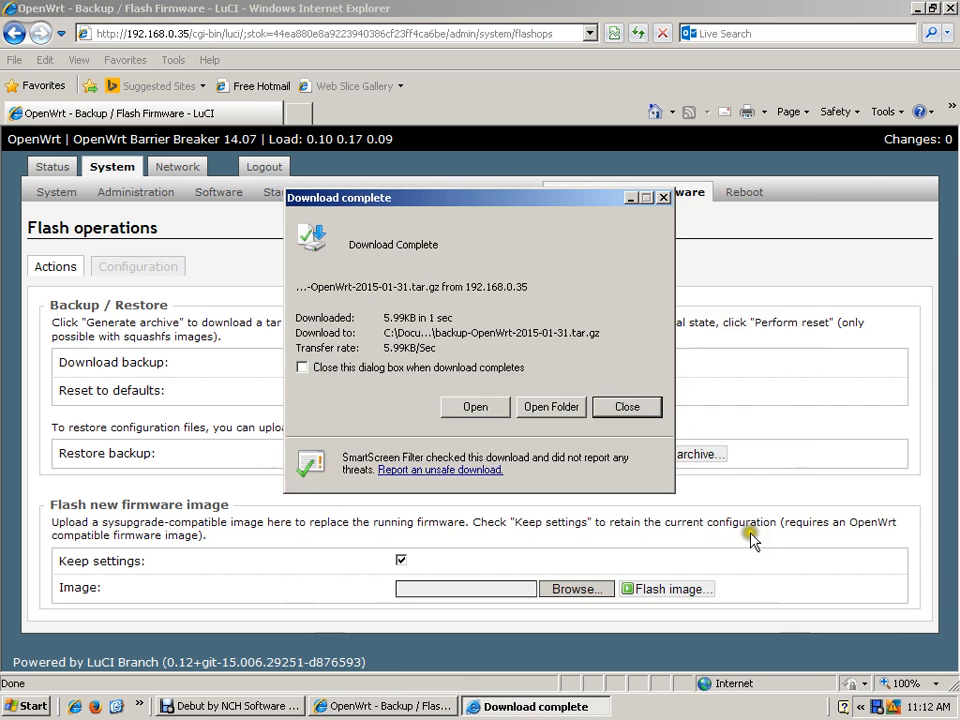
click(727, 506)
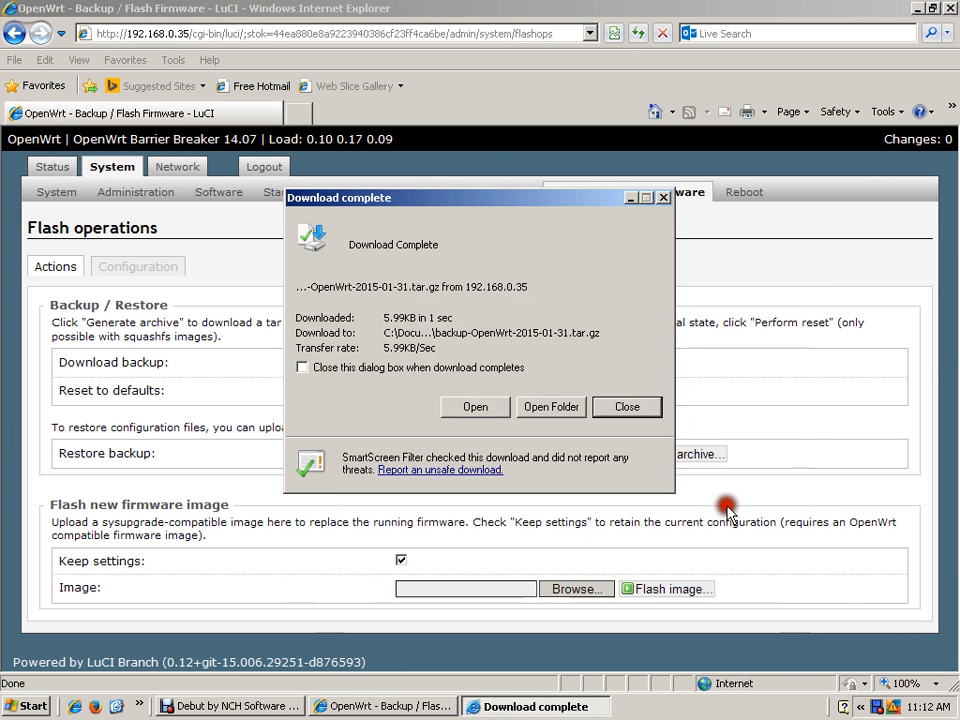
- Try to open the downloaded backup archive, and close the browser
click(526, 411)
click(478, 403)
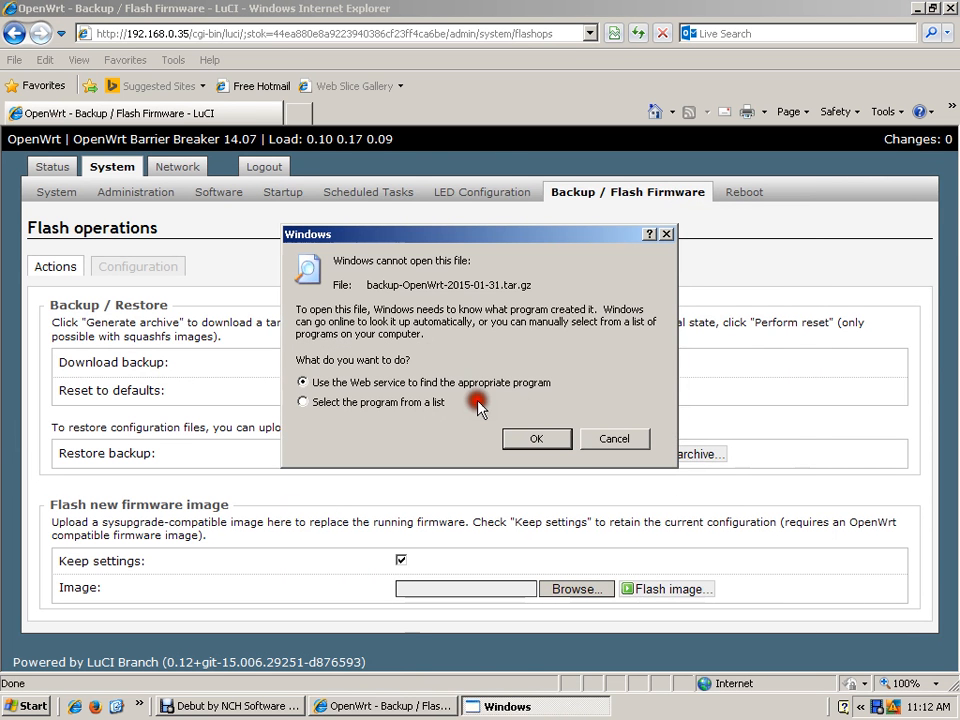
key(Escape)
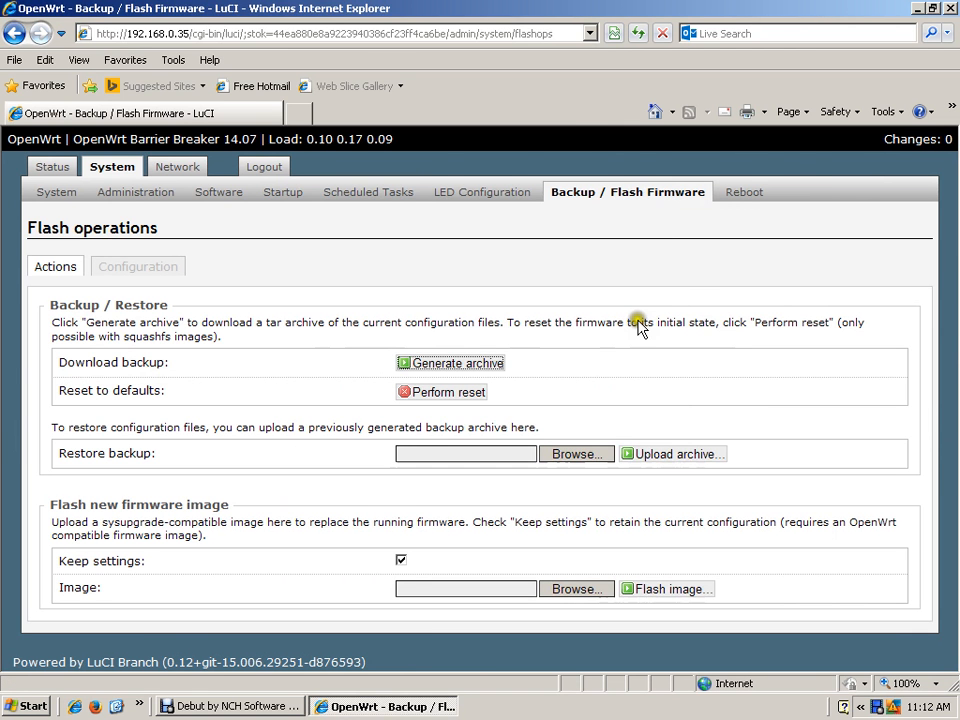
click(948, 9)
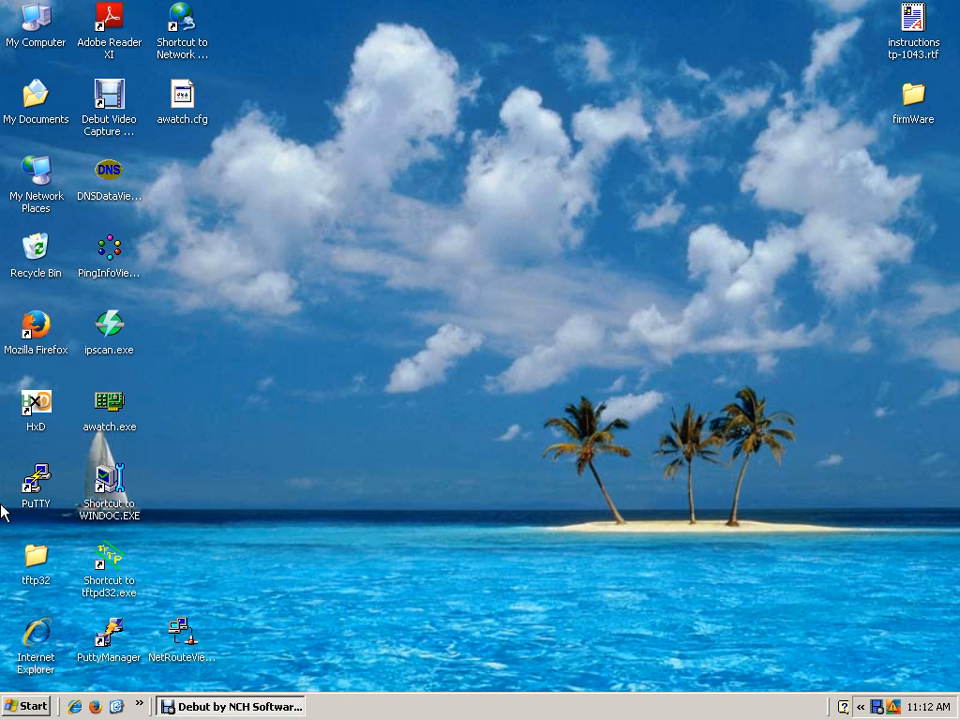
click(618, 582)
click(184, 705)
click(220, 349)
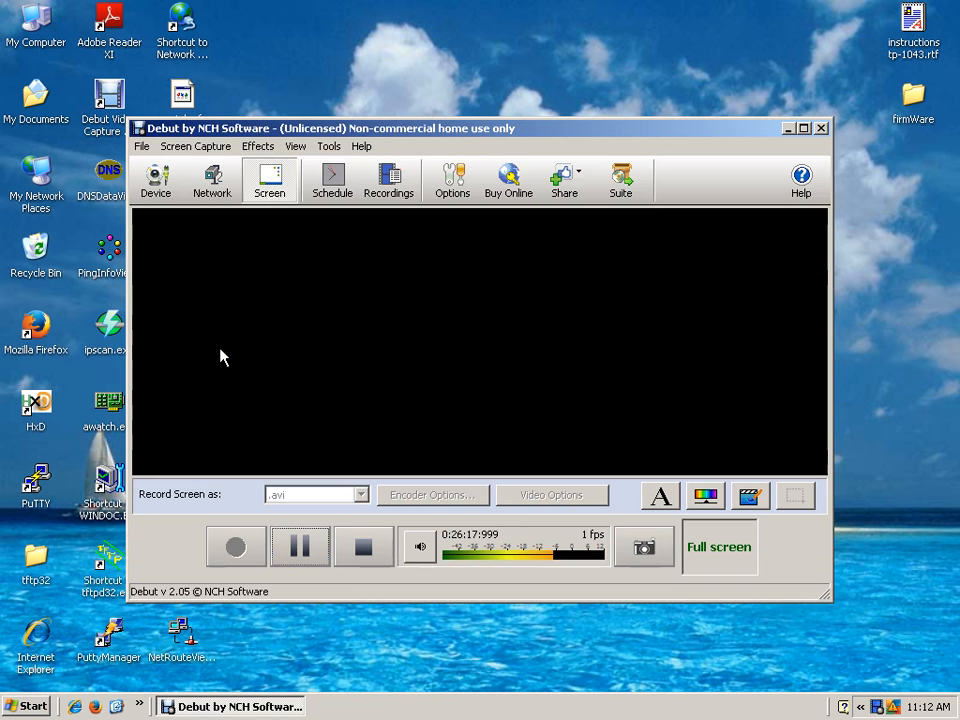
click(143, 148)
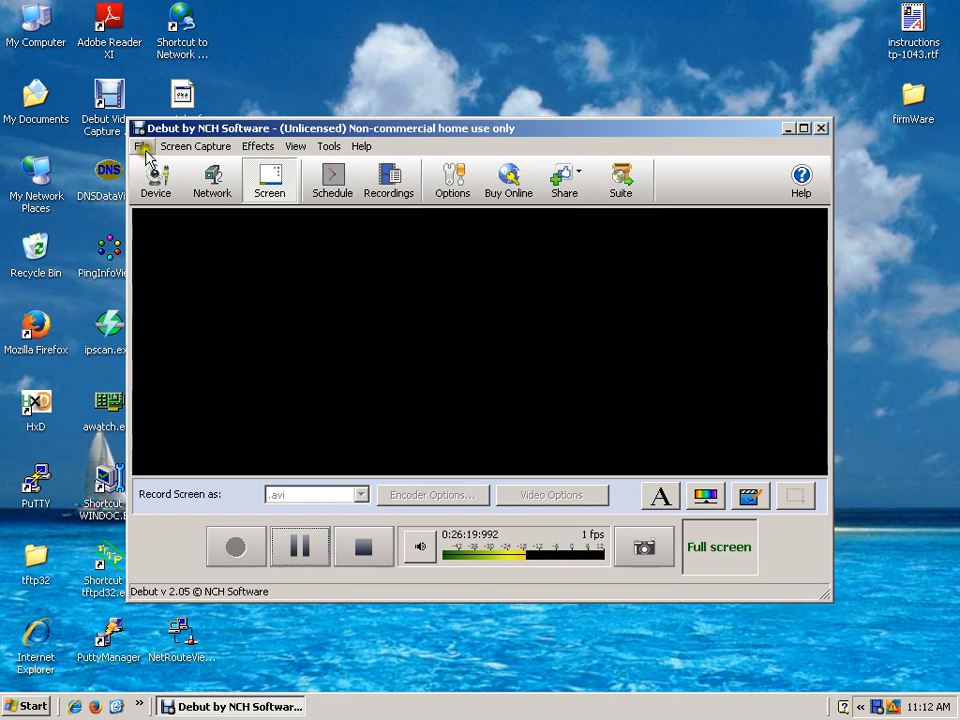